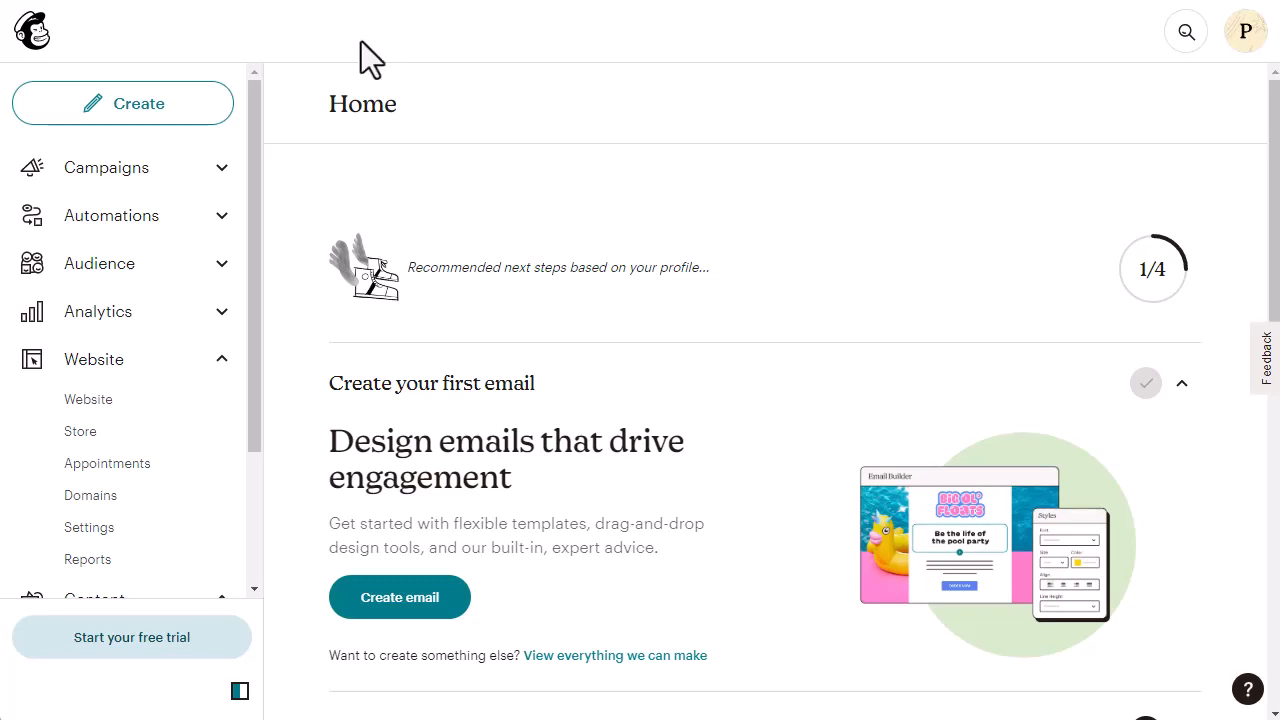
- Open the email templates area under Campaigns and start creating a new template
left_click(223, 185)
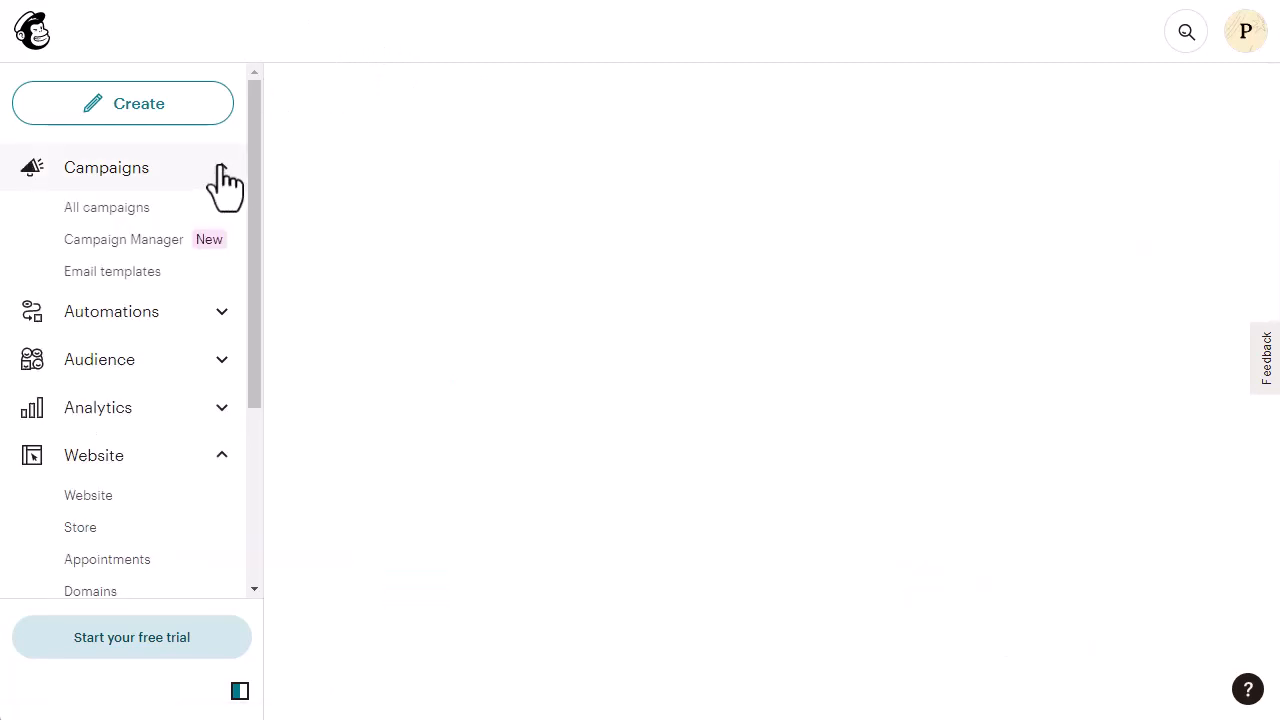
left_click(99, 278)
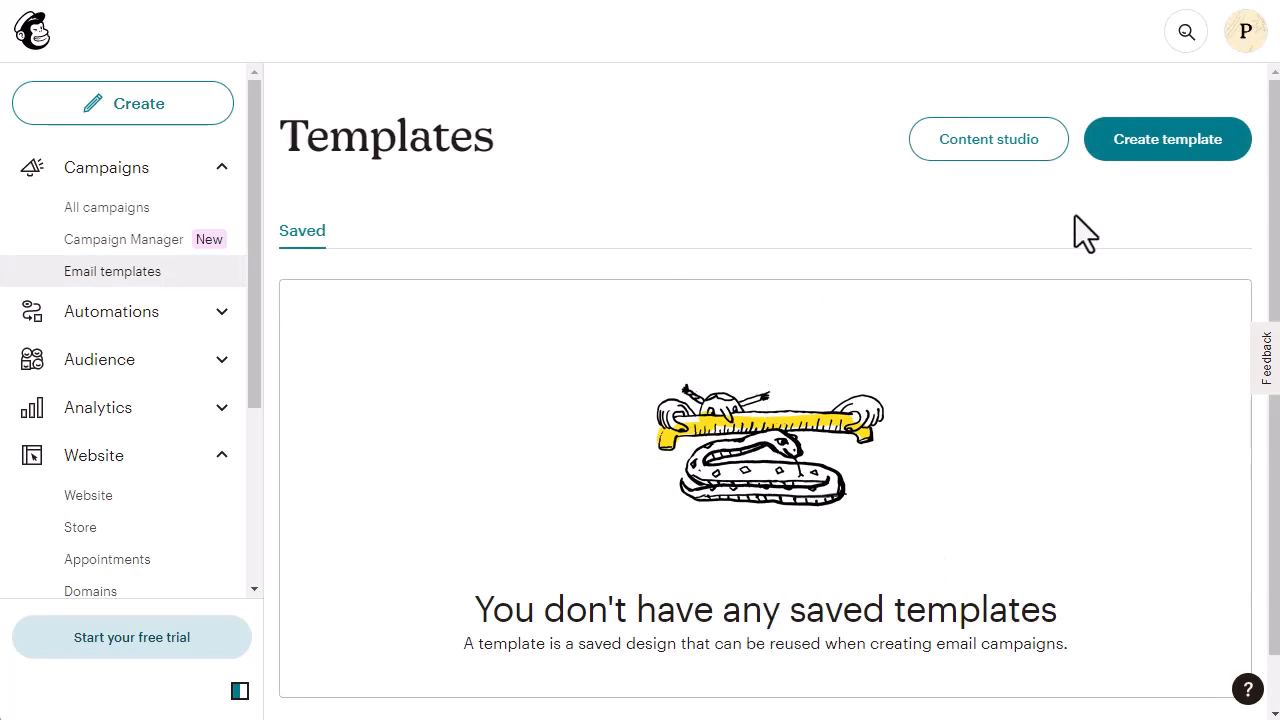
left_click(1150, 143)
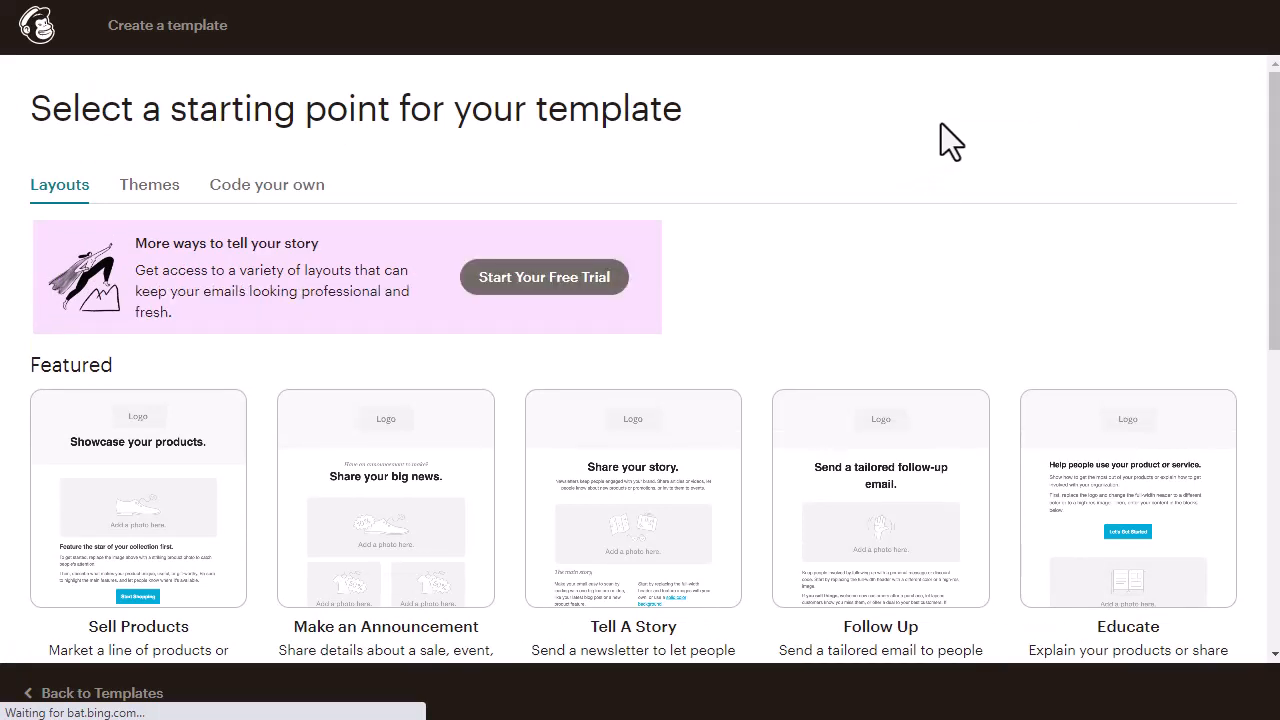
- Look through the Themes and Code your own starting points for the template
left_click(157, 188)
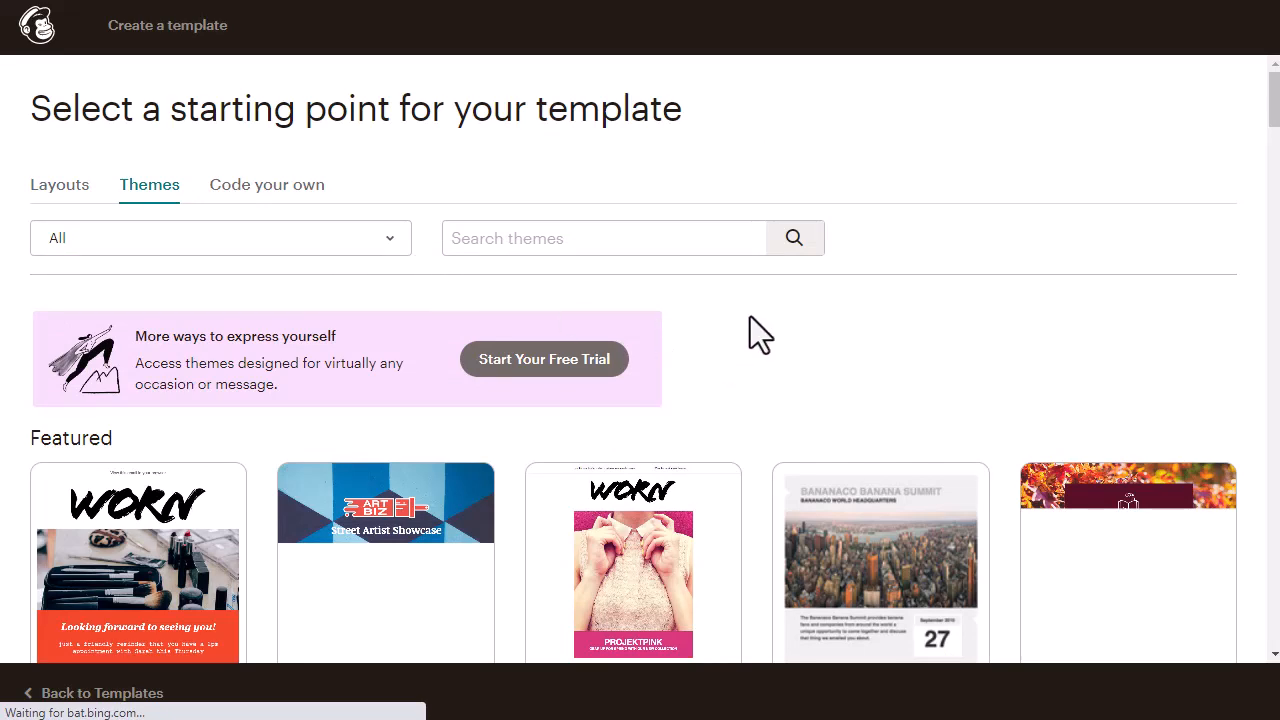
scroll(750, 330, "down", 3)
scroll(760, 334, "up", 3)
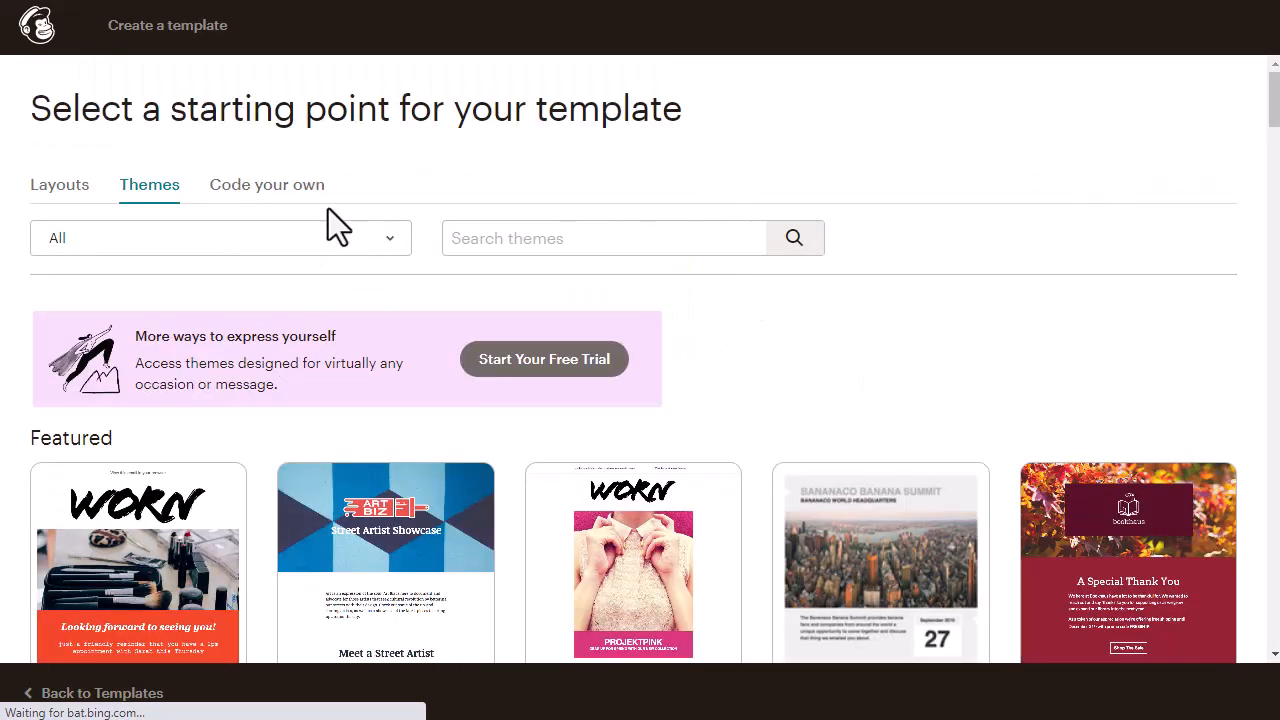
left_click(289, 192)
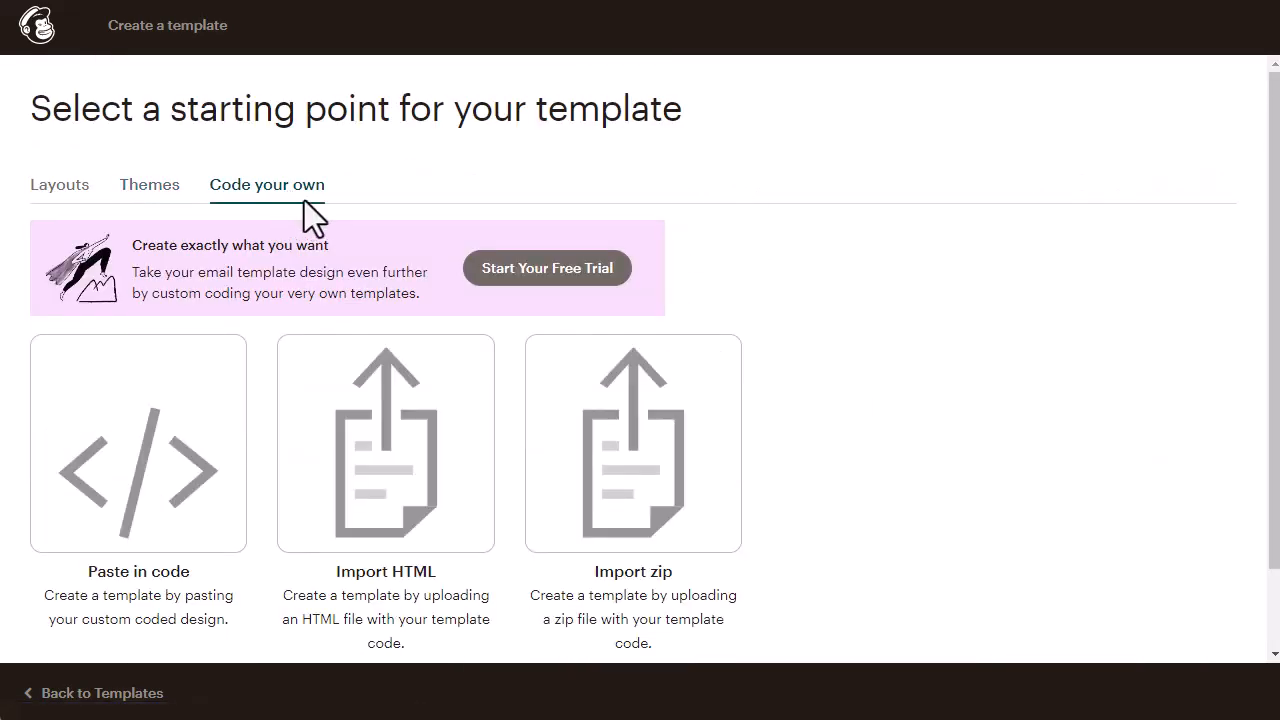
- Choose the basic 1 Column layout as the starting point for the template
left_click(63, 189)
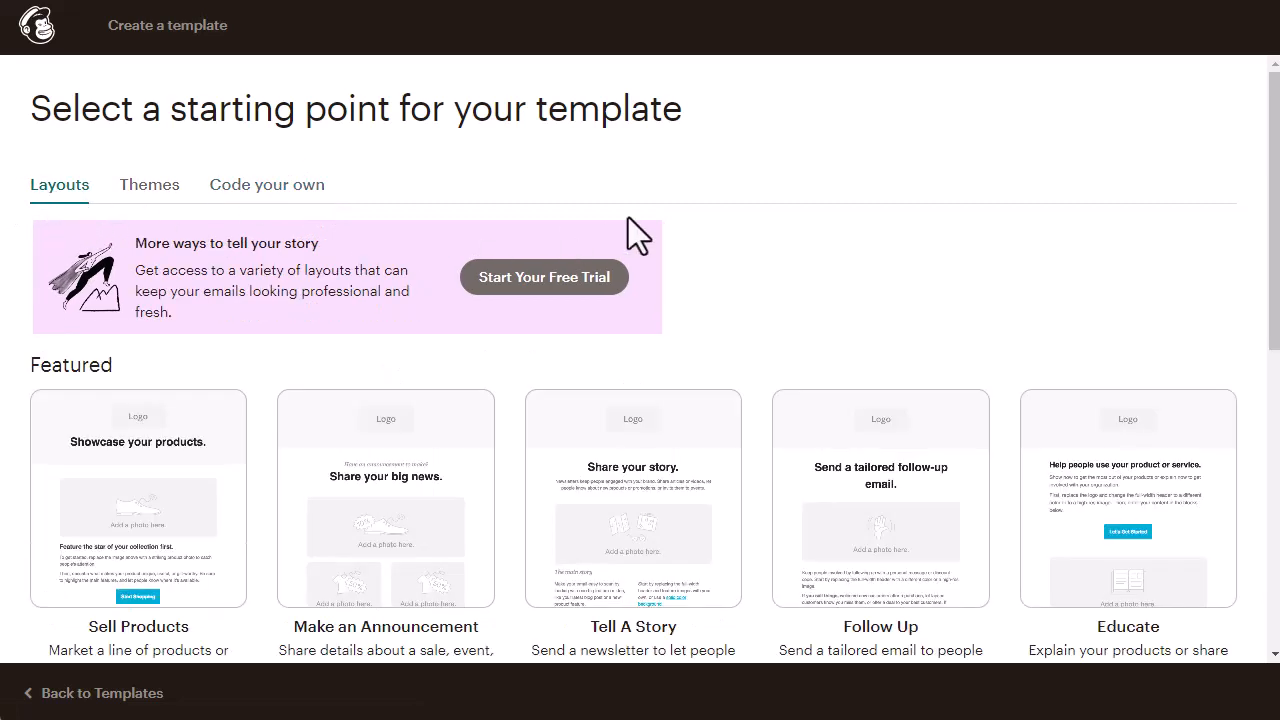
scroll(800, 251, "down", 4)
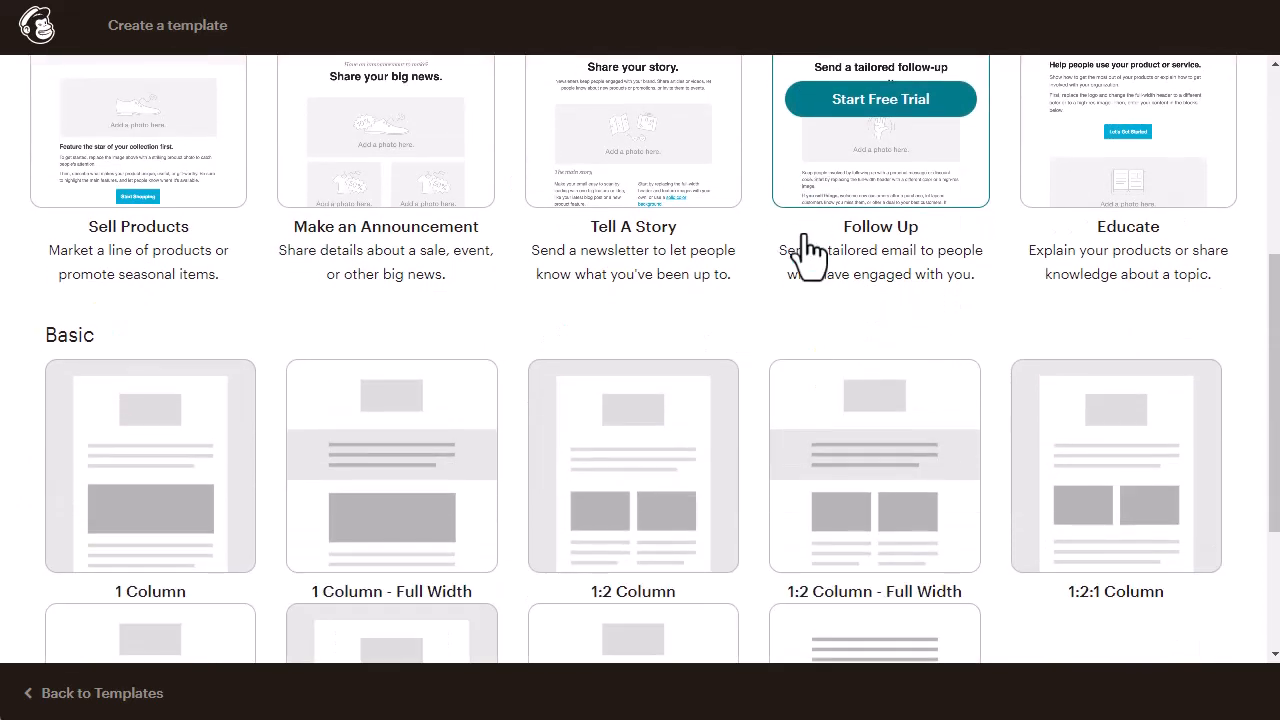
left_click(148, 436)
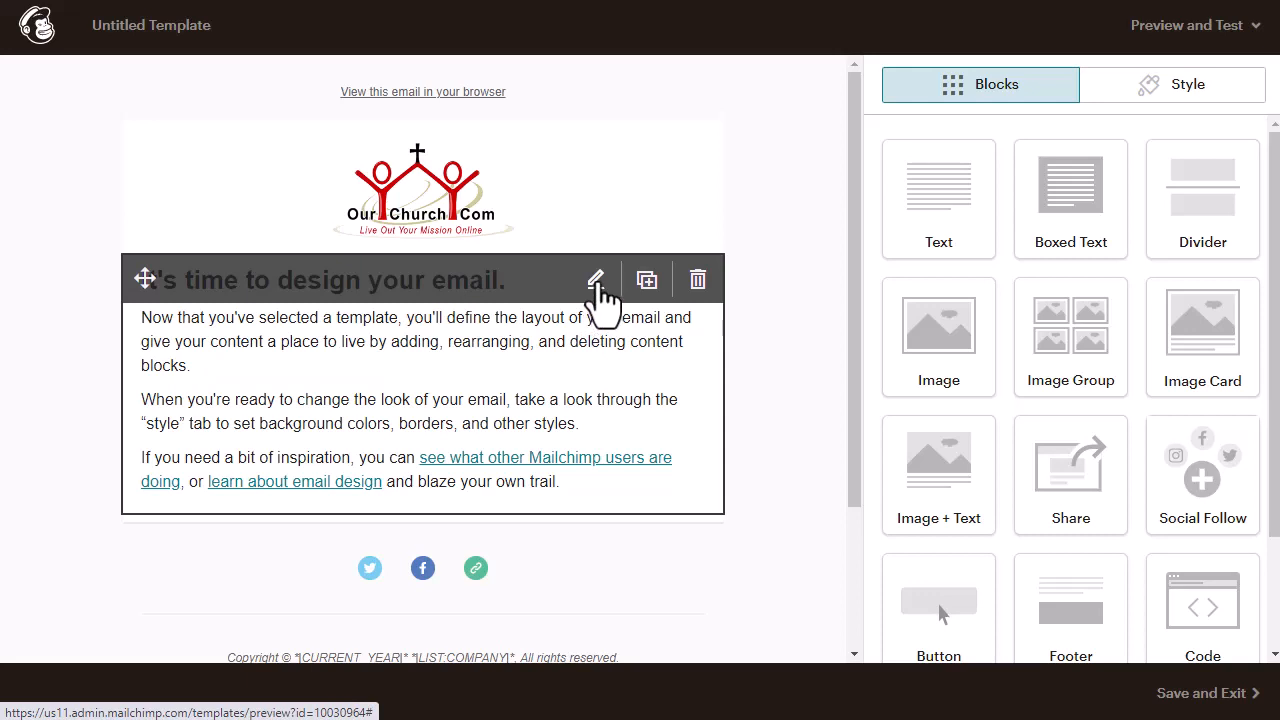
- Replace the text block's heading with "A Note from Pastor" followed by the pastor's first name and an ellipsis
left_click(596, 281)
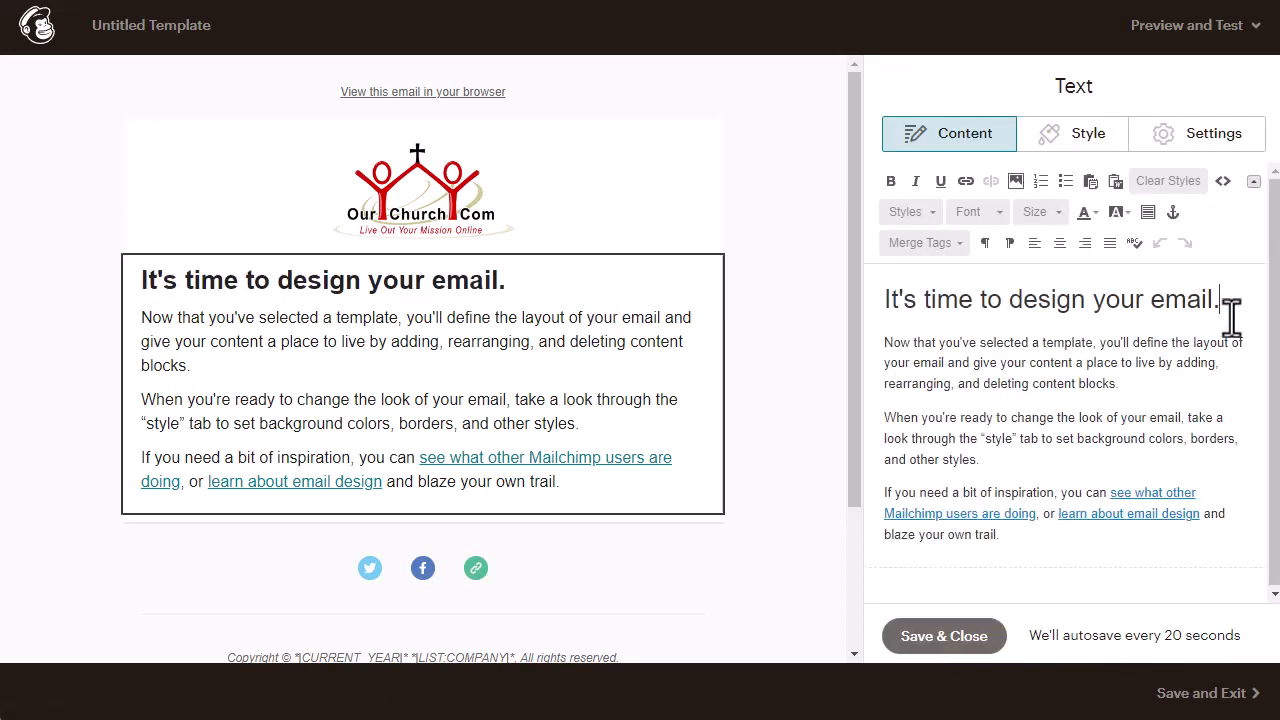
left_click_drag(1221, 302, 877, 294)
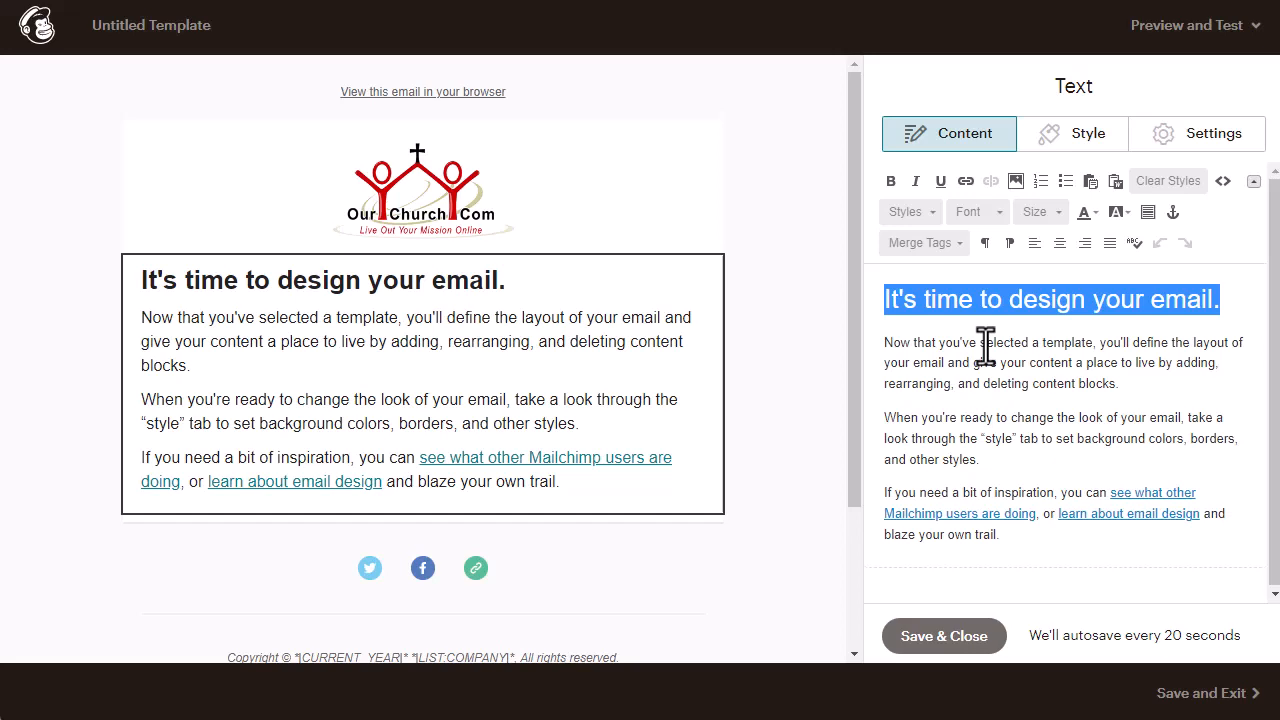
type("A ")
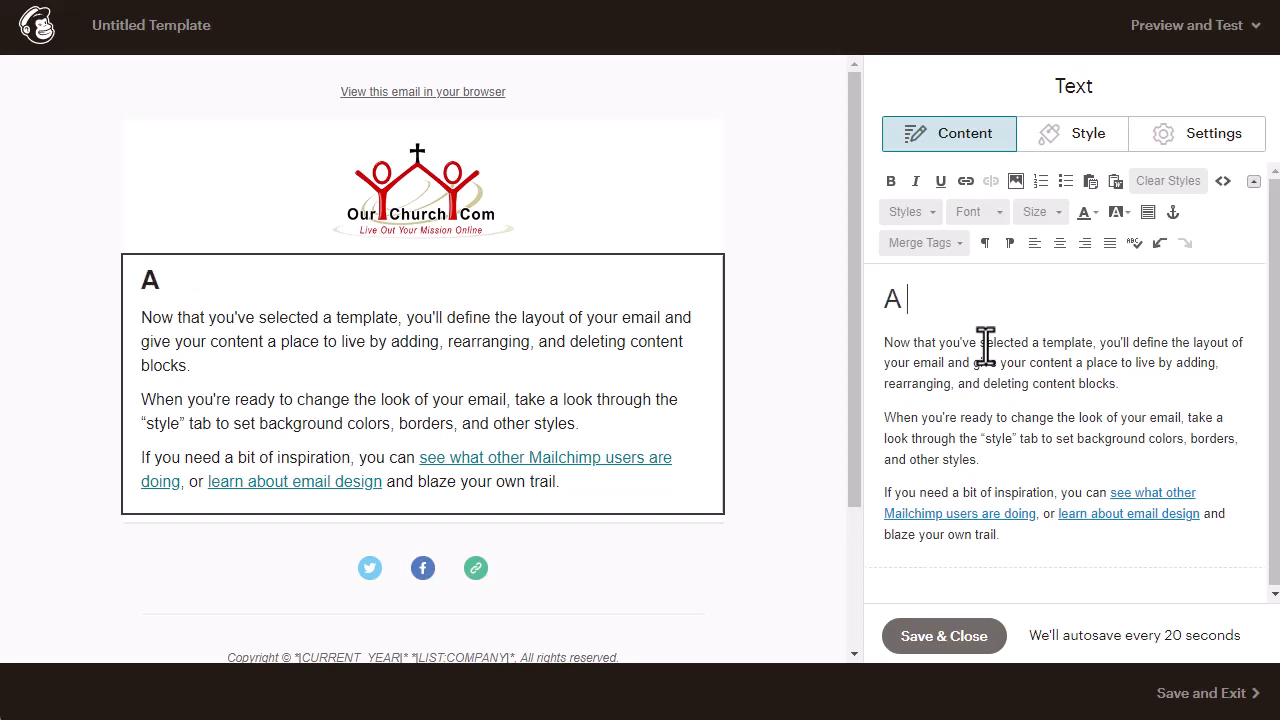
type("Note f")
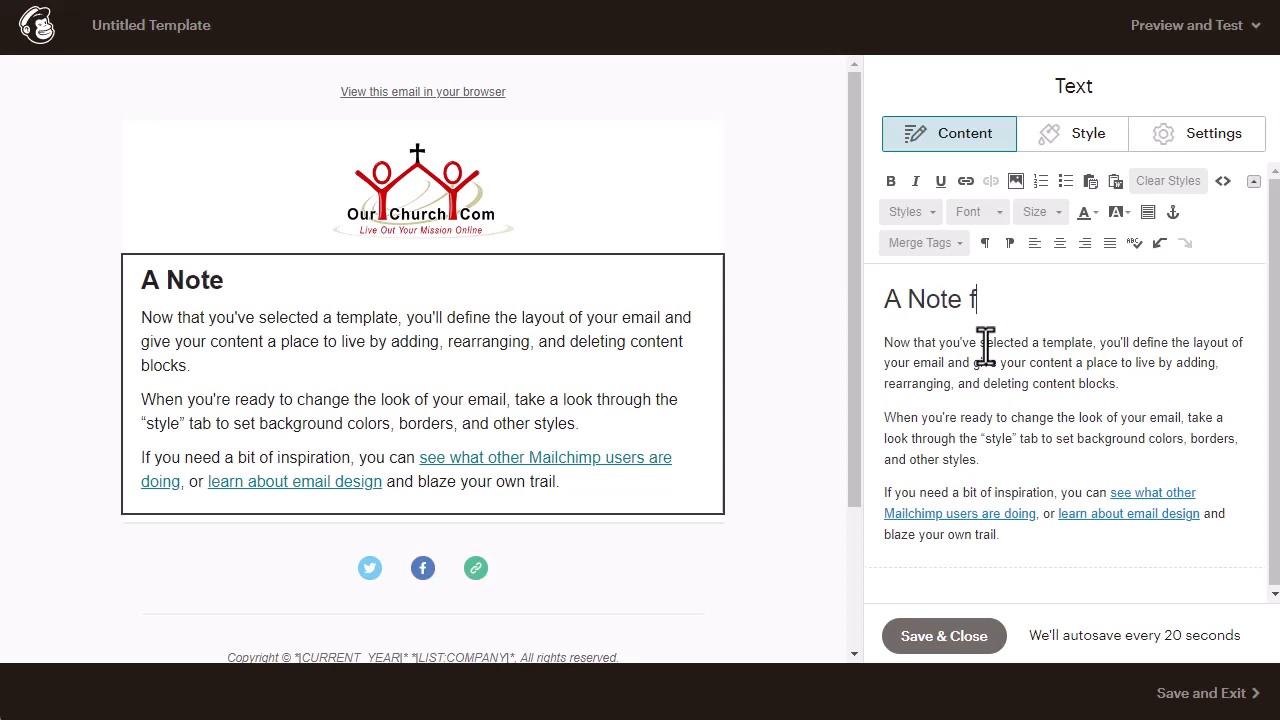
type("rom Pastoer P")
key("BackSpace")
key("BackSpace")
key("BackSpace")
key("BackSpace")
key("BackSpace")
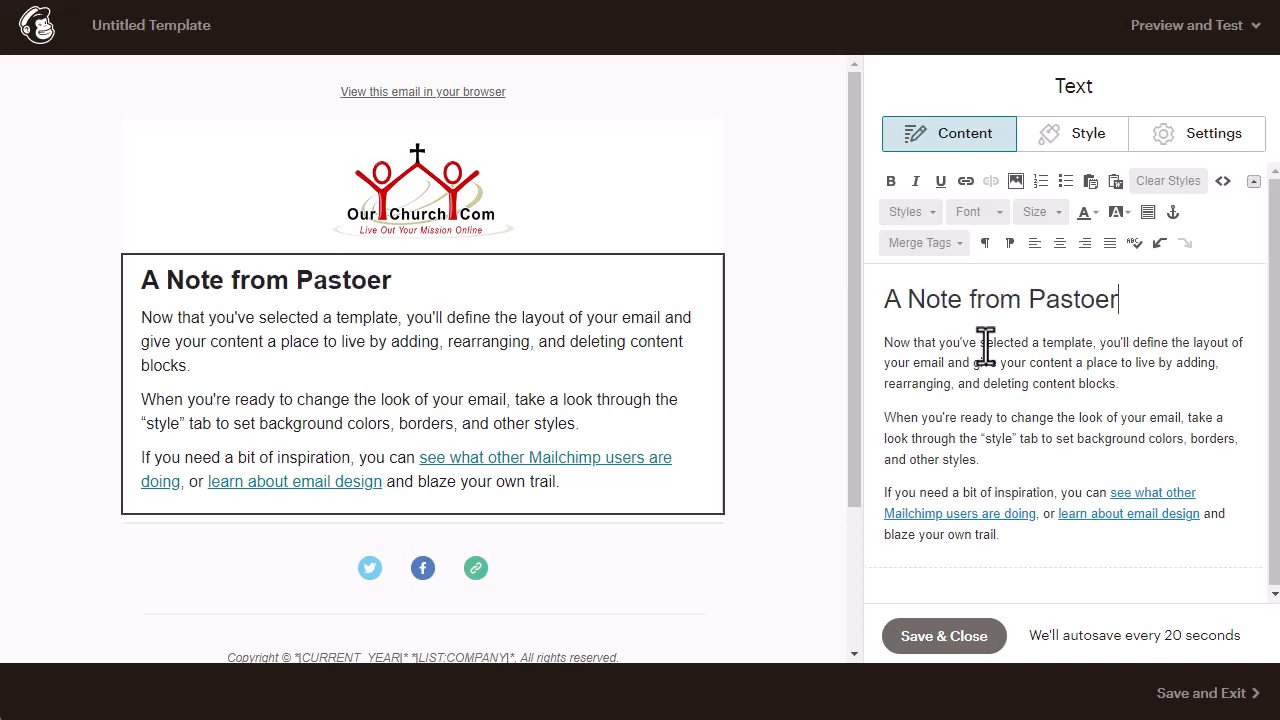
type("er")
key("BackSpace")
key("BackSpace")
type("or Peter...")
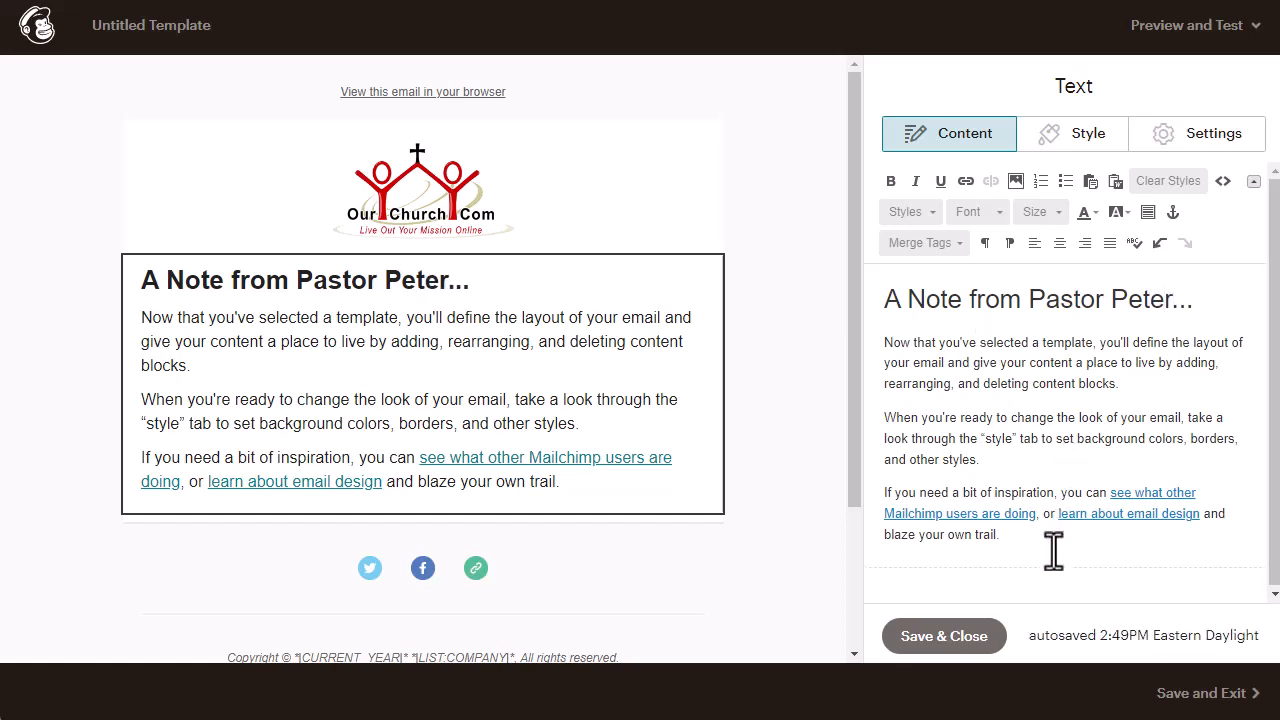
- Replace the placeholder paragraphs under the heading with "Insert note..." and leave a blank line below it
left_click_drag(1003, 538, 914, 393)
key("BackSpace")
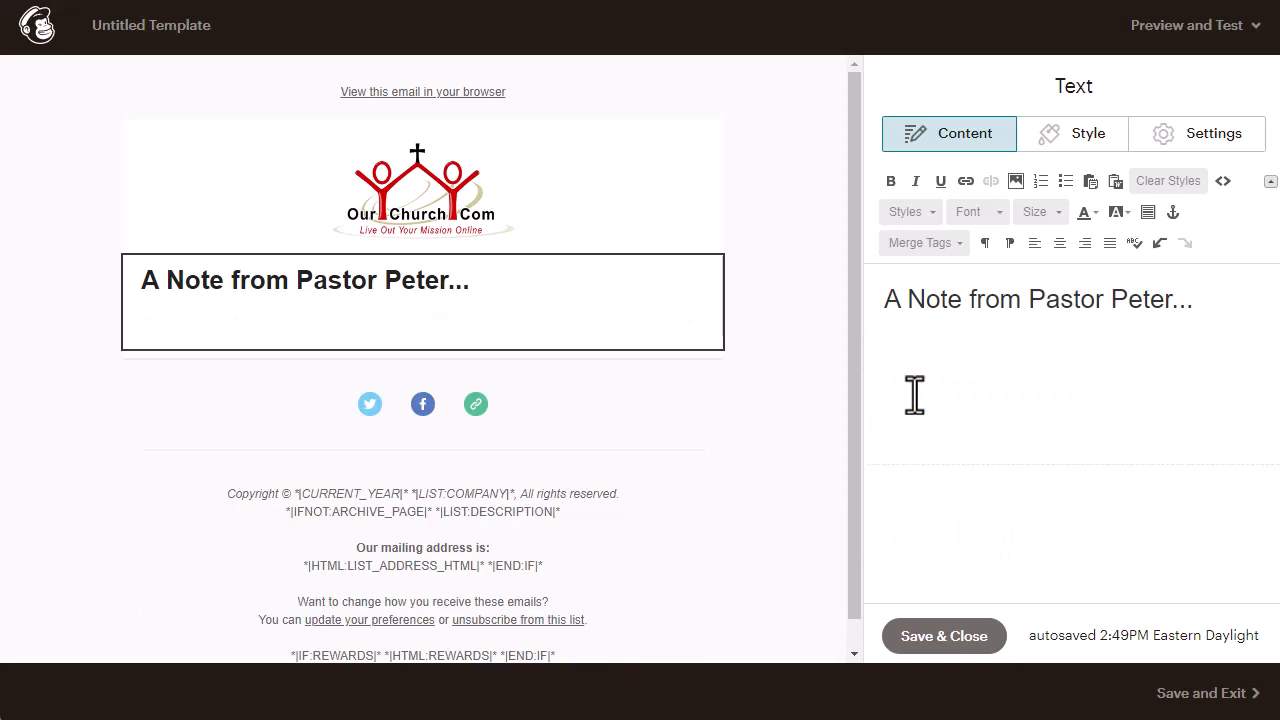
type("Insert note...")
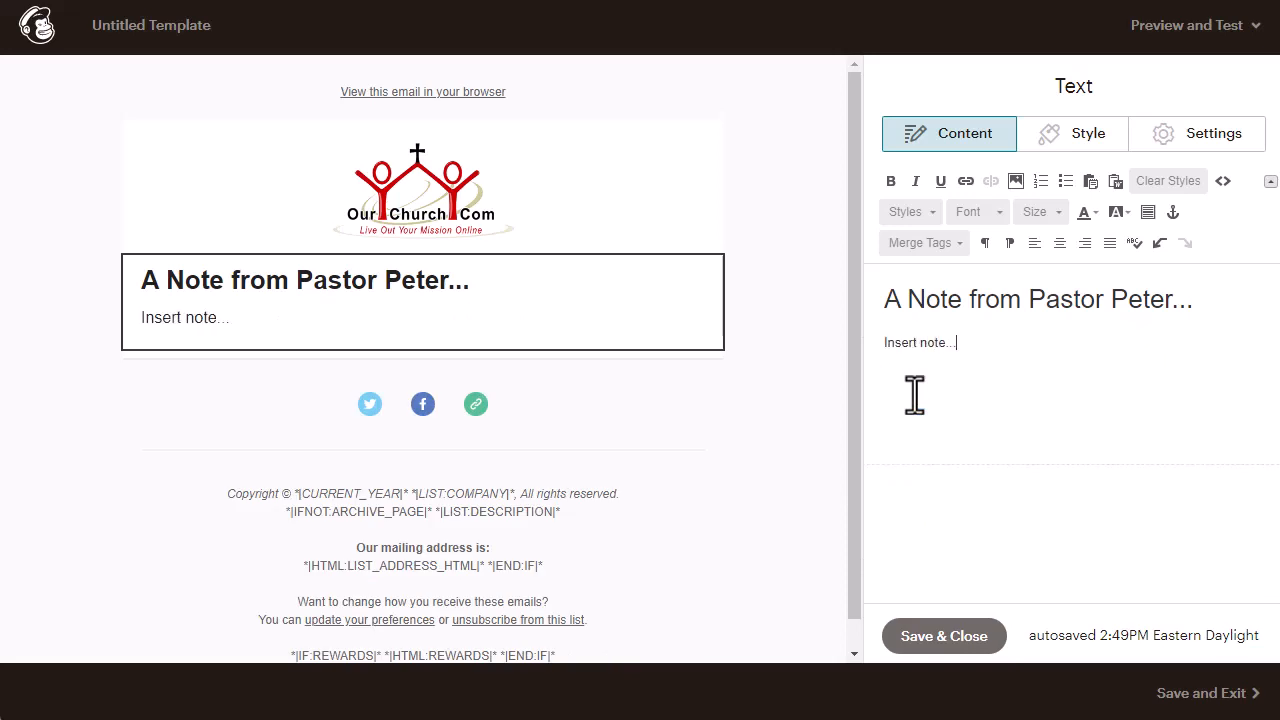
key("Return")
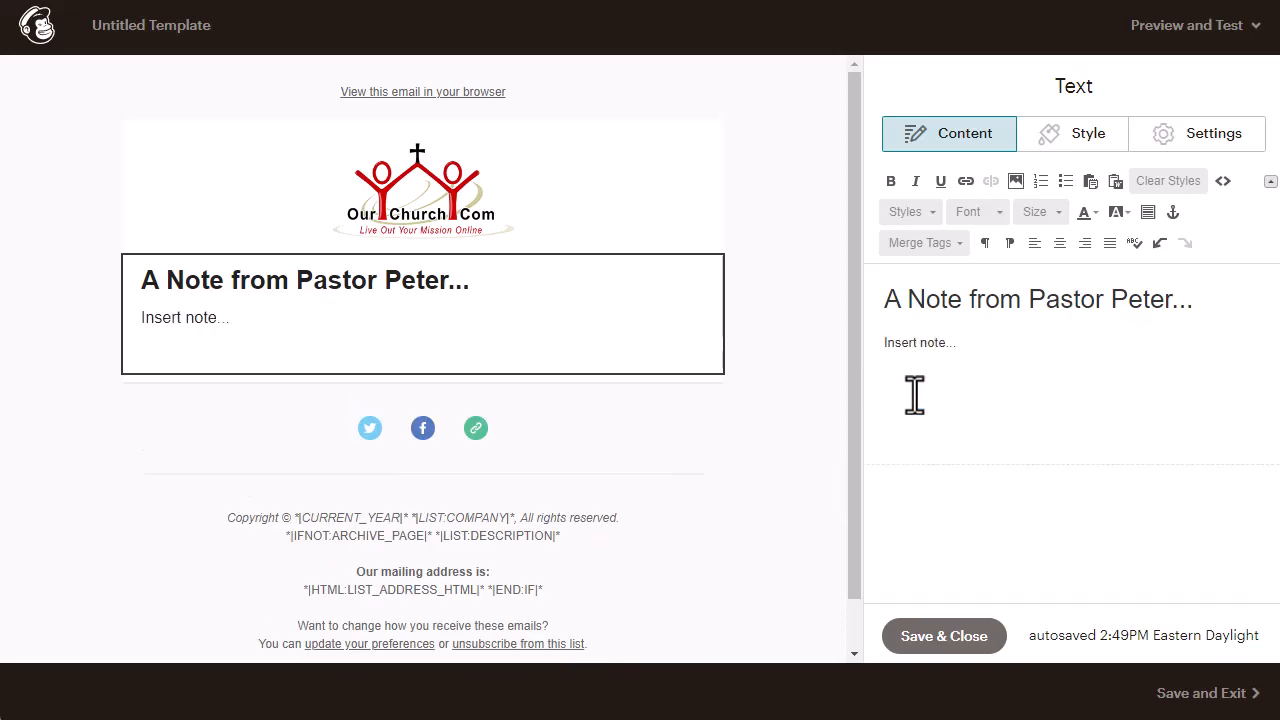
key("Return")
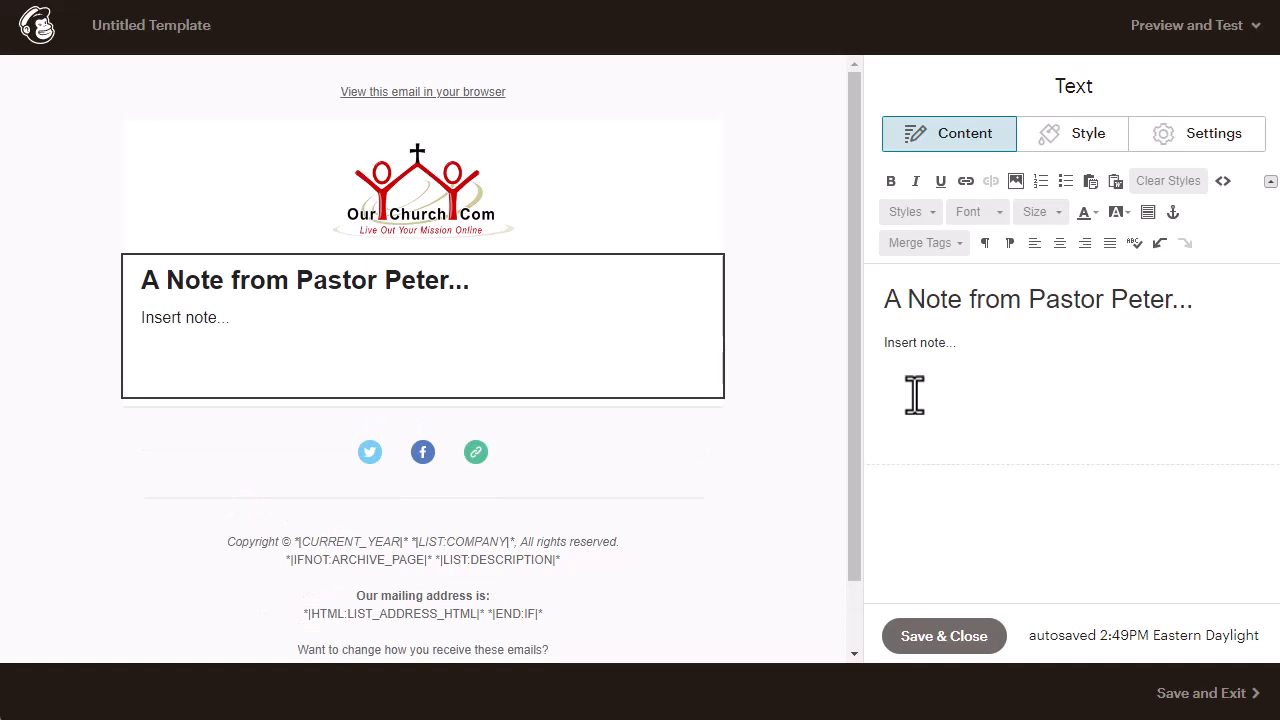
- Add the sign-off "In Christ," with the pastor's title and first name on the line below
type("I")
type("n Christ,")
key("Return")
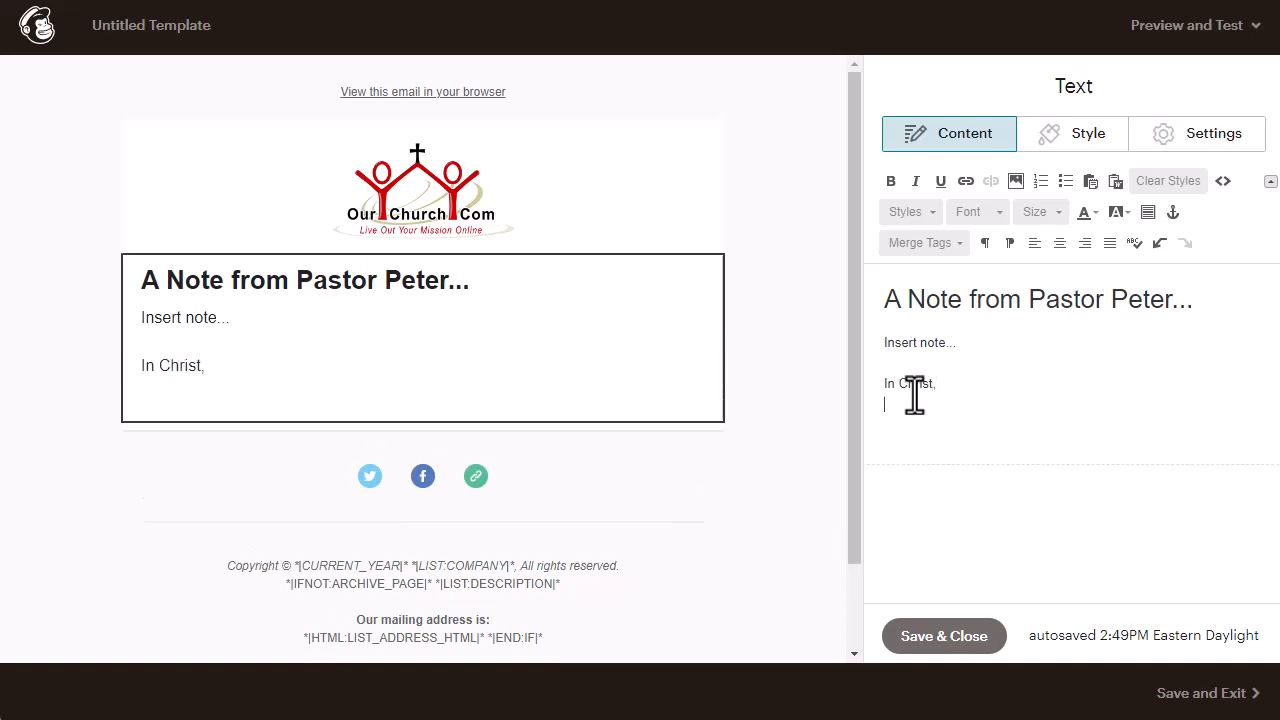
type("Pastor Peter")
key("Return")
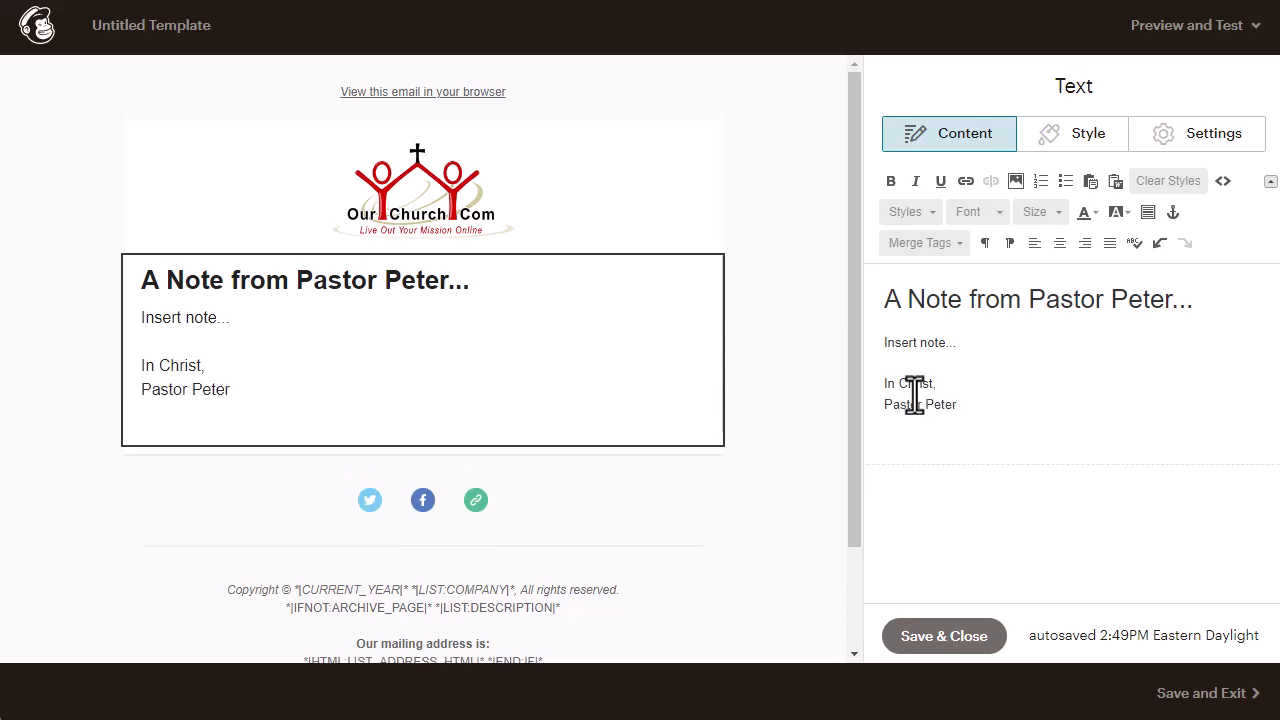
- Add the line "Next Sunday..." below the sign-off, separated from it by a blank line
key("Return")
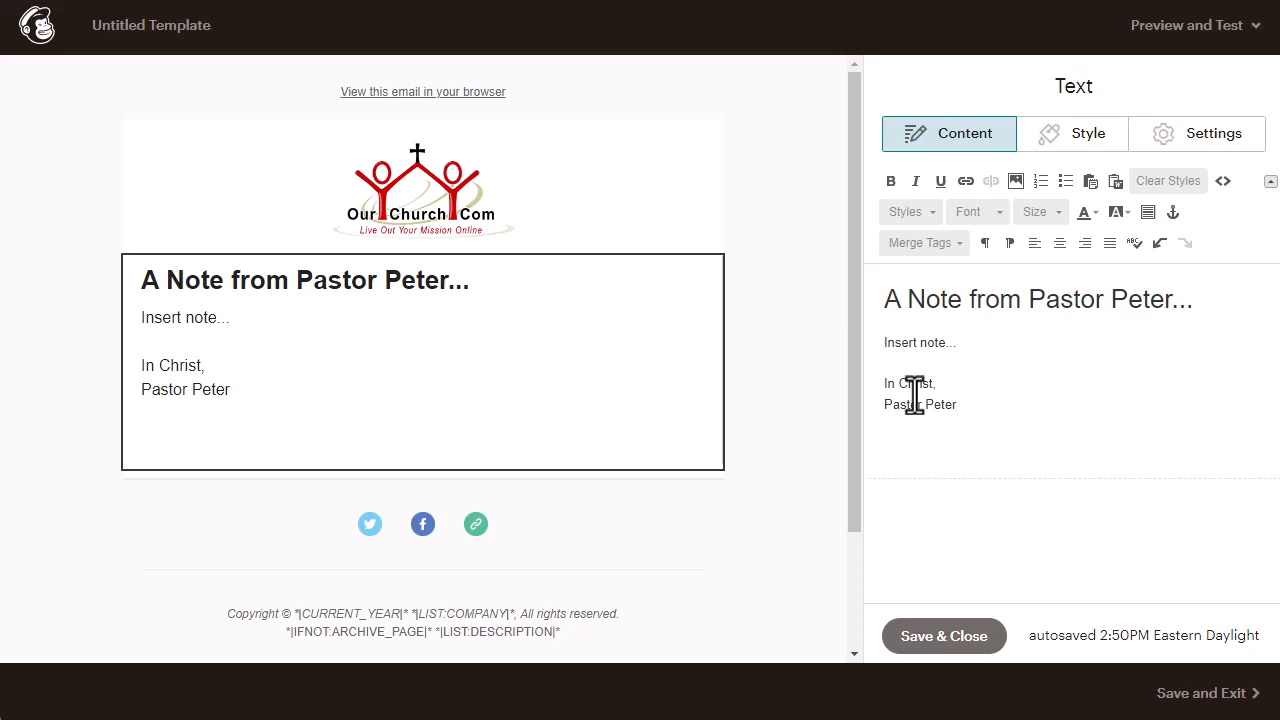
type("Next Sunda")
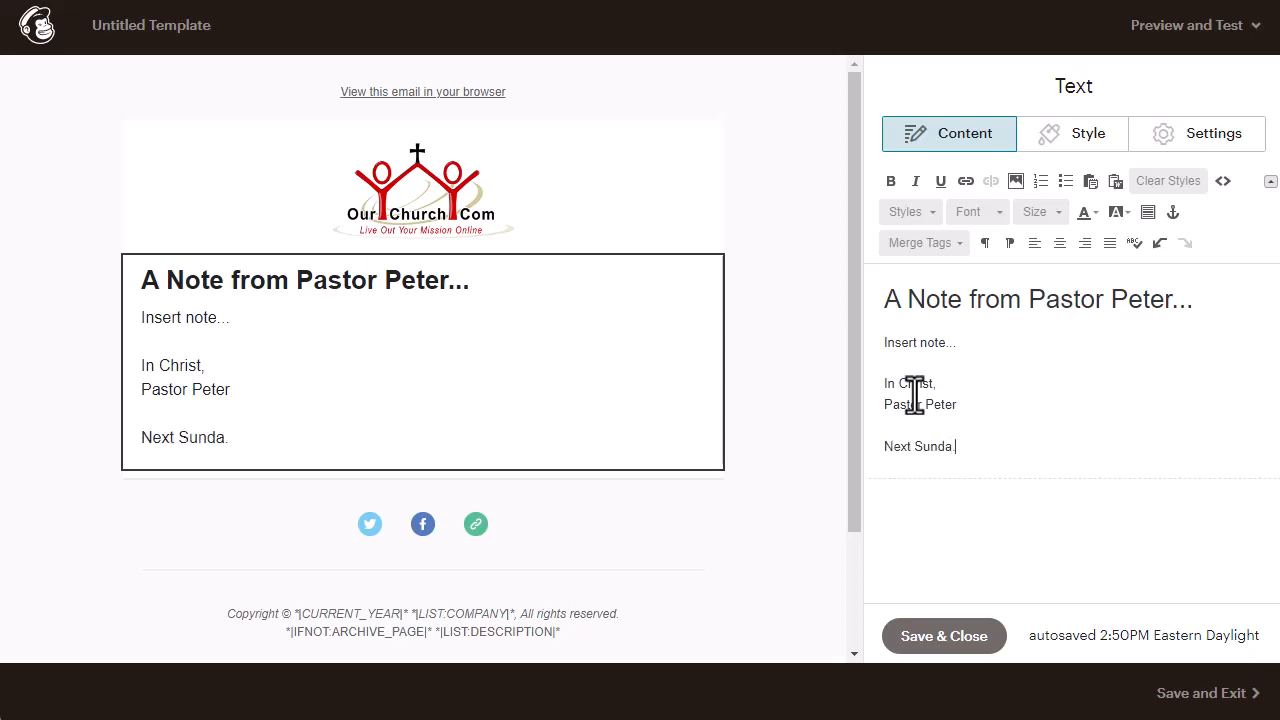
type("y...")
key("Return")
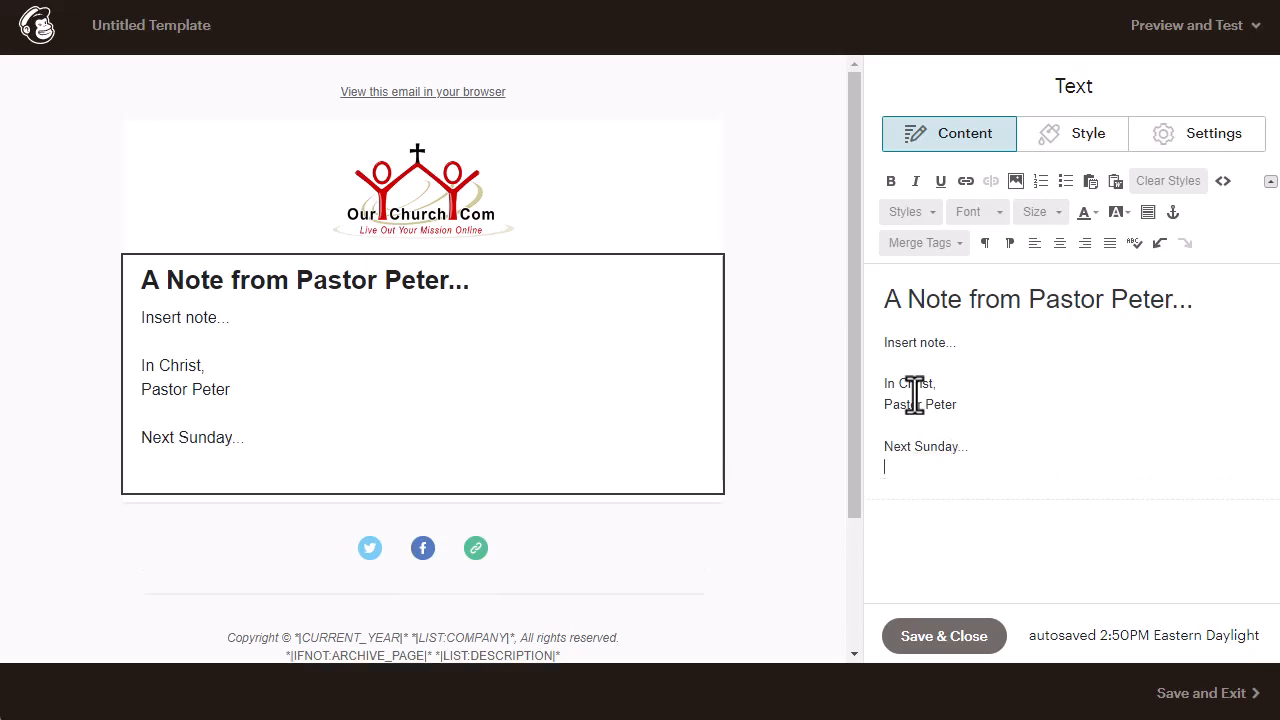
- Format the "Next Sunday..." line as bold text in size 18
left_click_drag(977, 449, 856, 455)
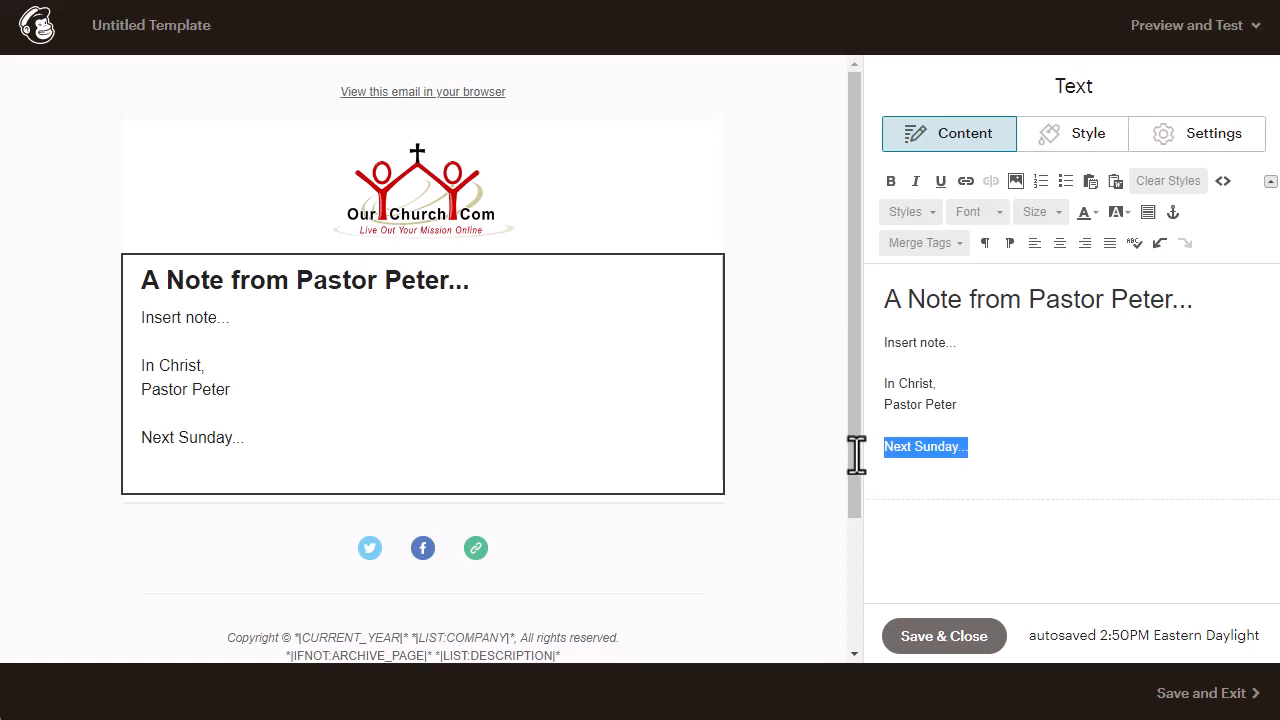
left_click(891, 181)
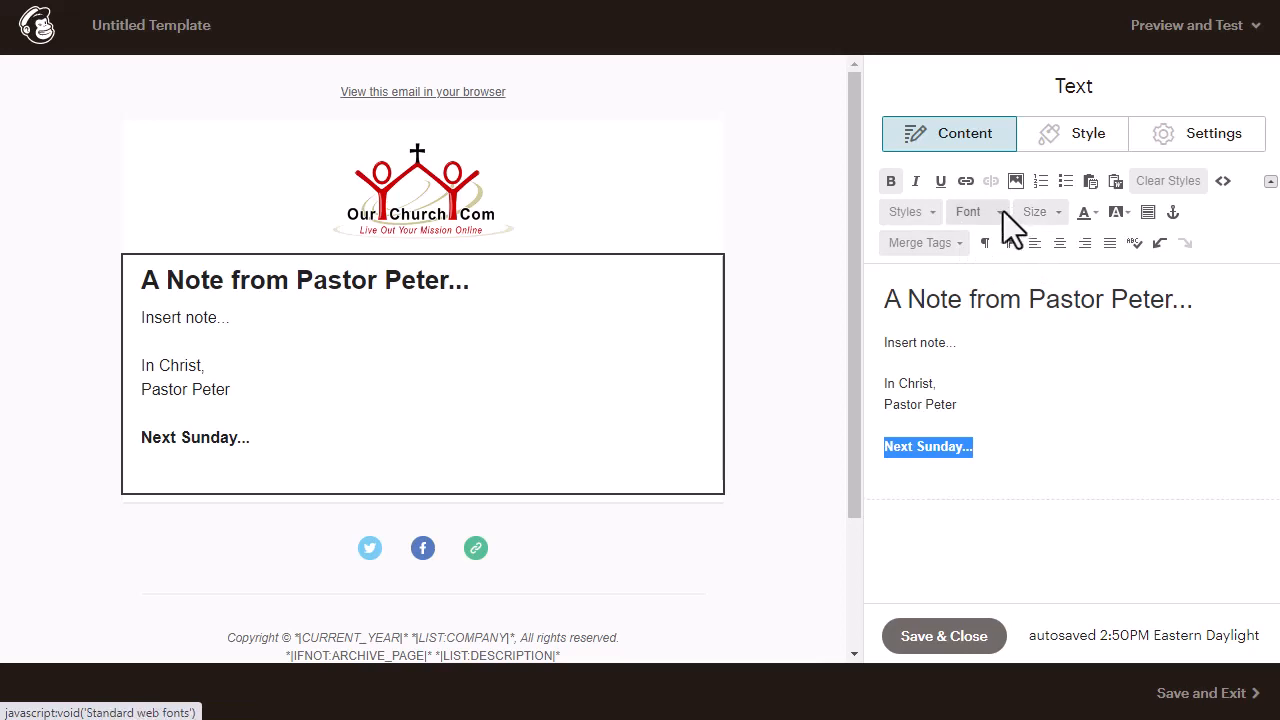
left_click(1058, 217)
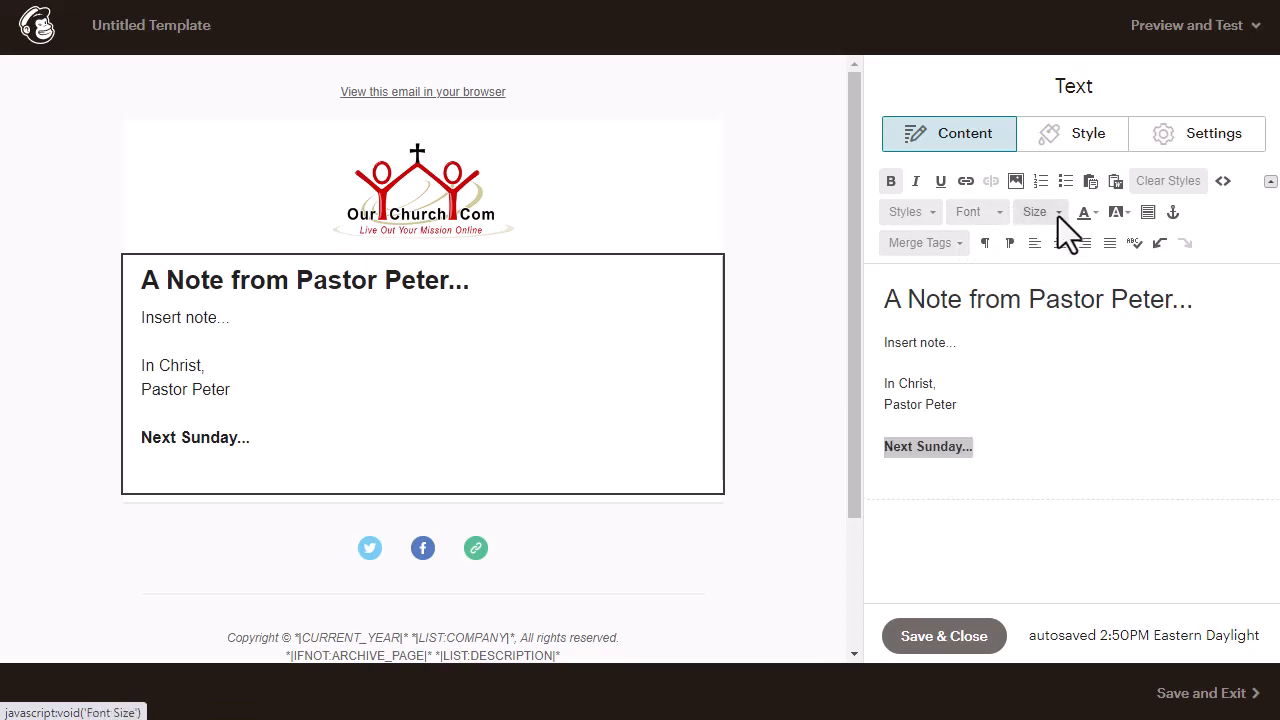
left_click(1036, 318)
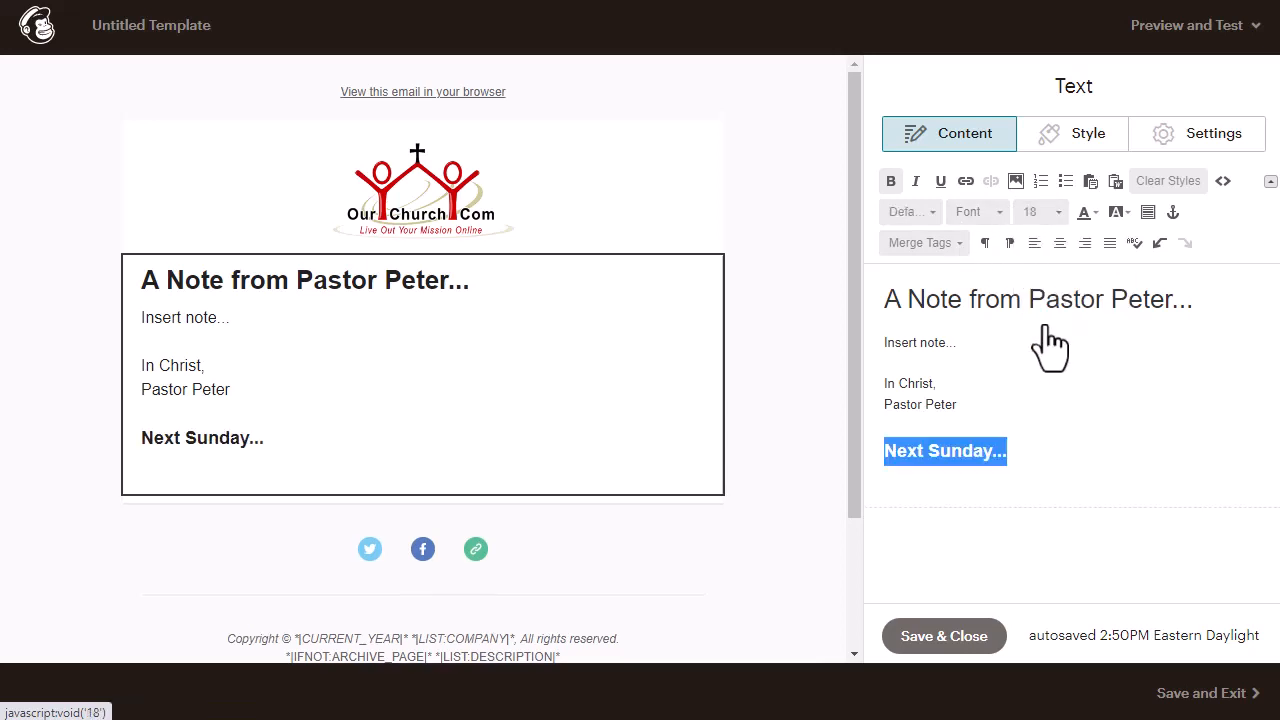
- Add the line "Text promoting and explaining next Sunday's gathering, sermon series, etc..." directly below the "Next Sunday..." heading
left_click(1050, 497)
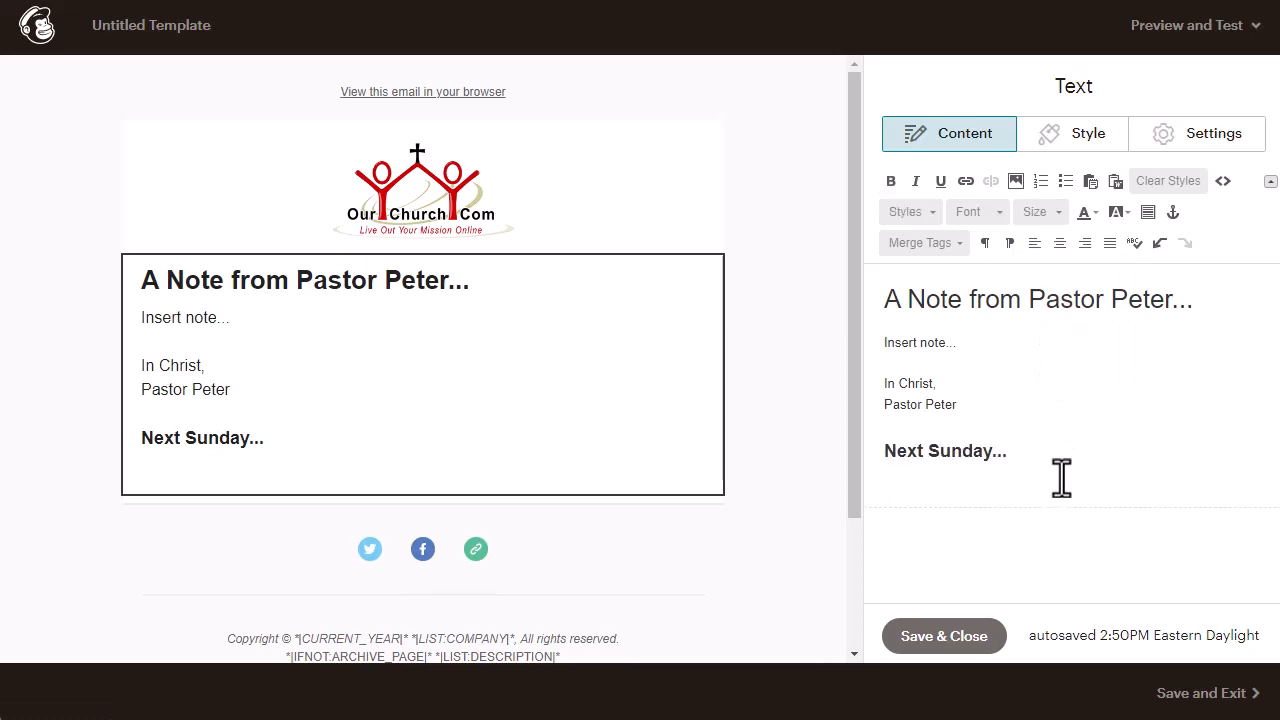
key("Return")
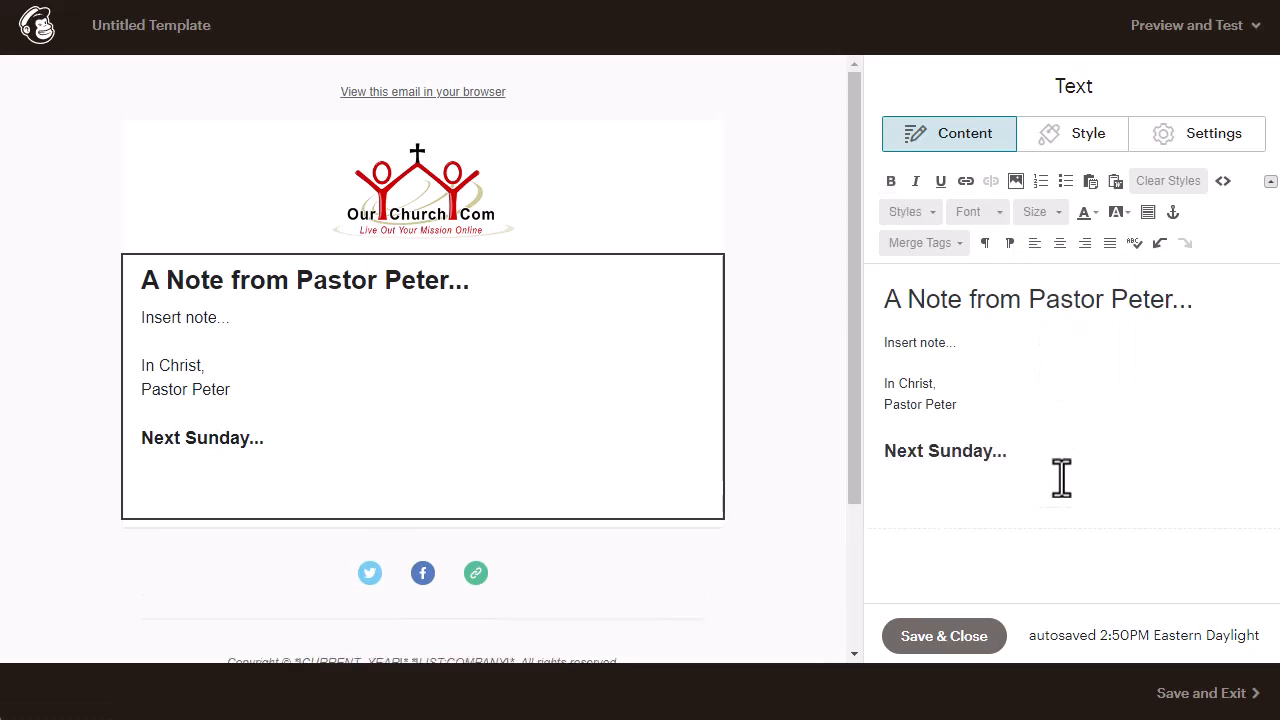
type("Text promoting an")
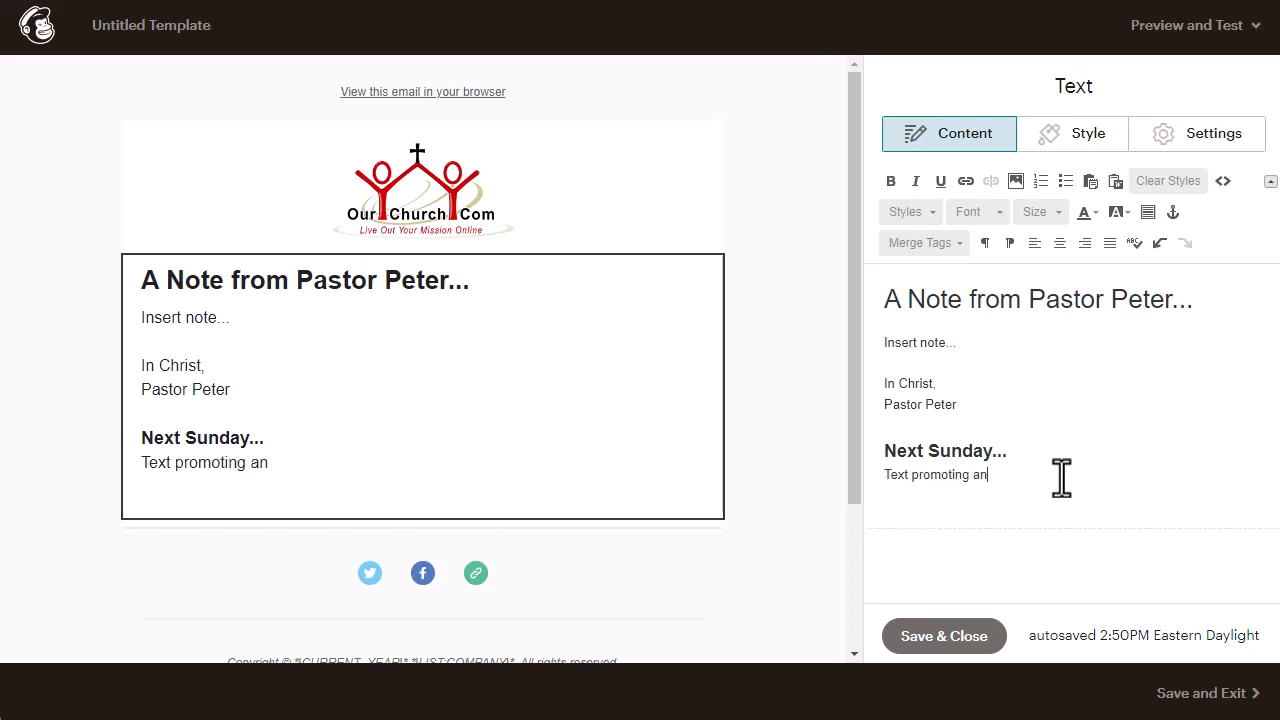
type("d explaing")
key("BackSpace")
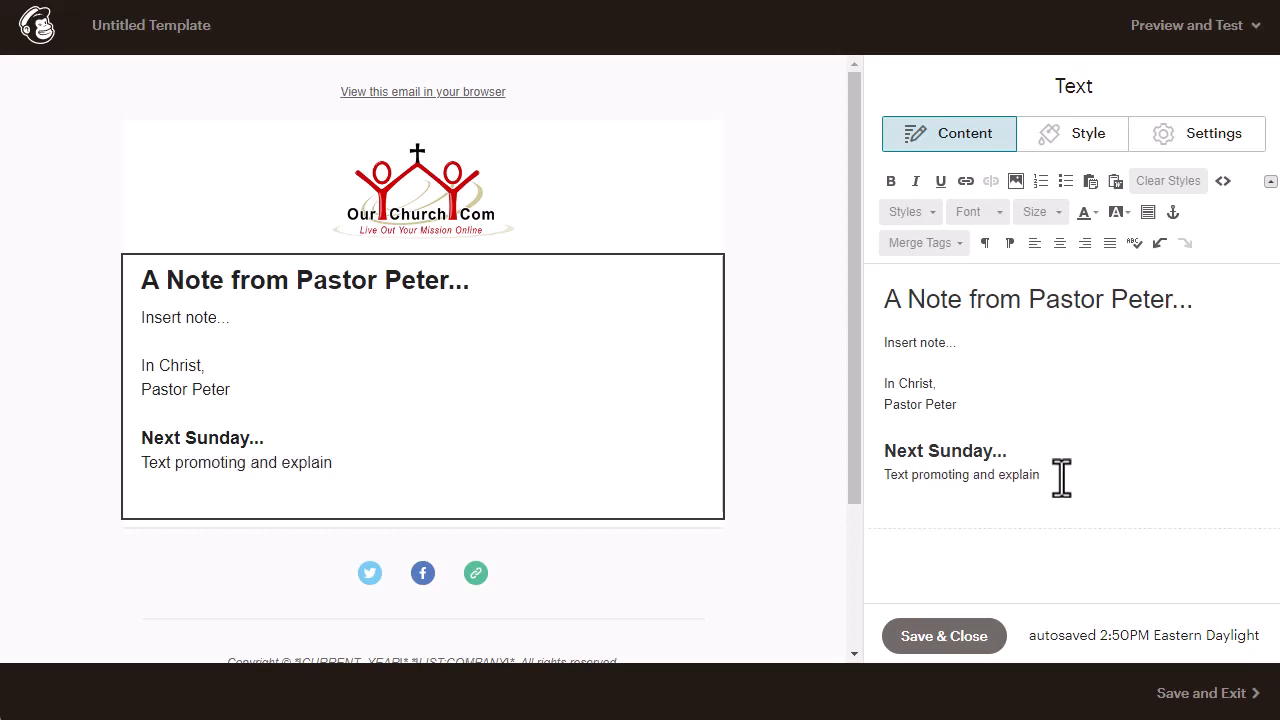
type("g")
key("BackSpace")
key("BackSpace")
key("BackSpace")
type("ining next Sunday's")
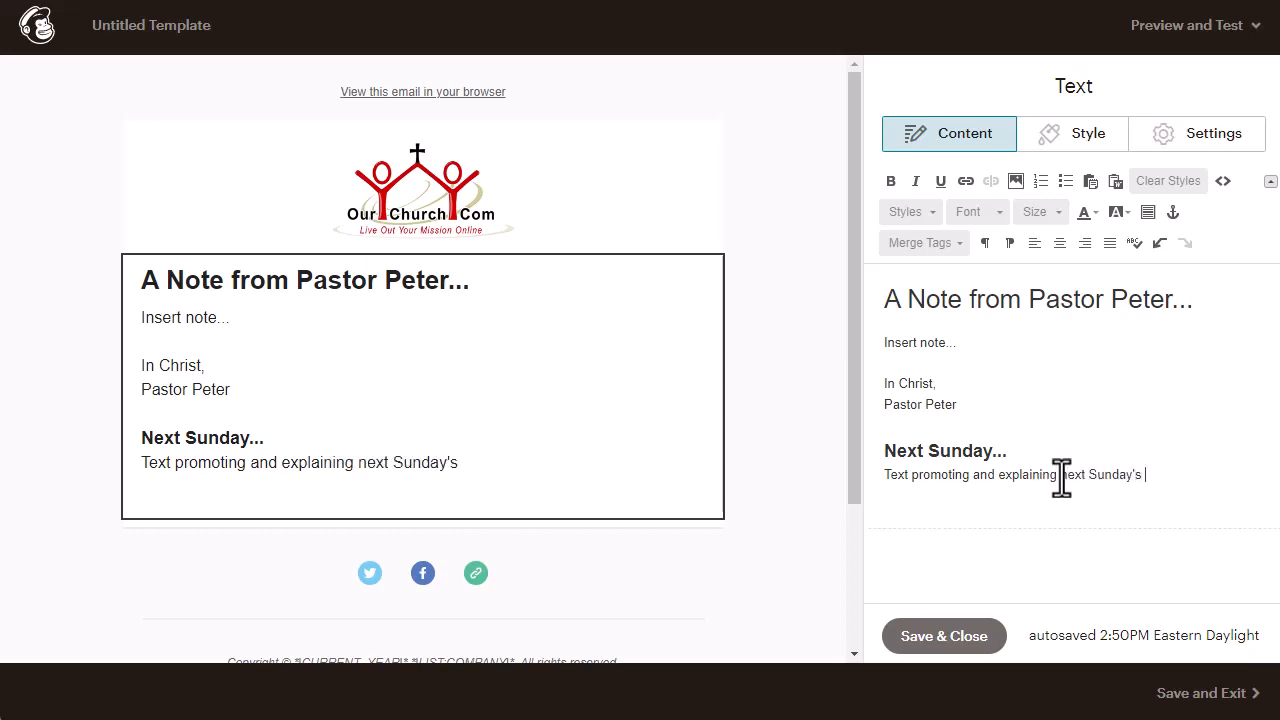
type(" gathering and")
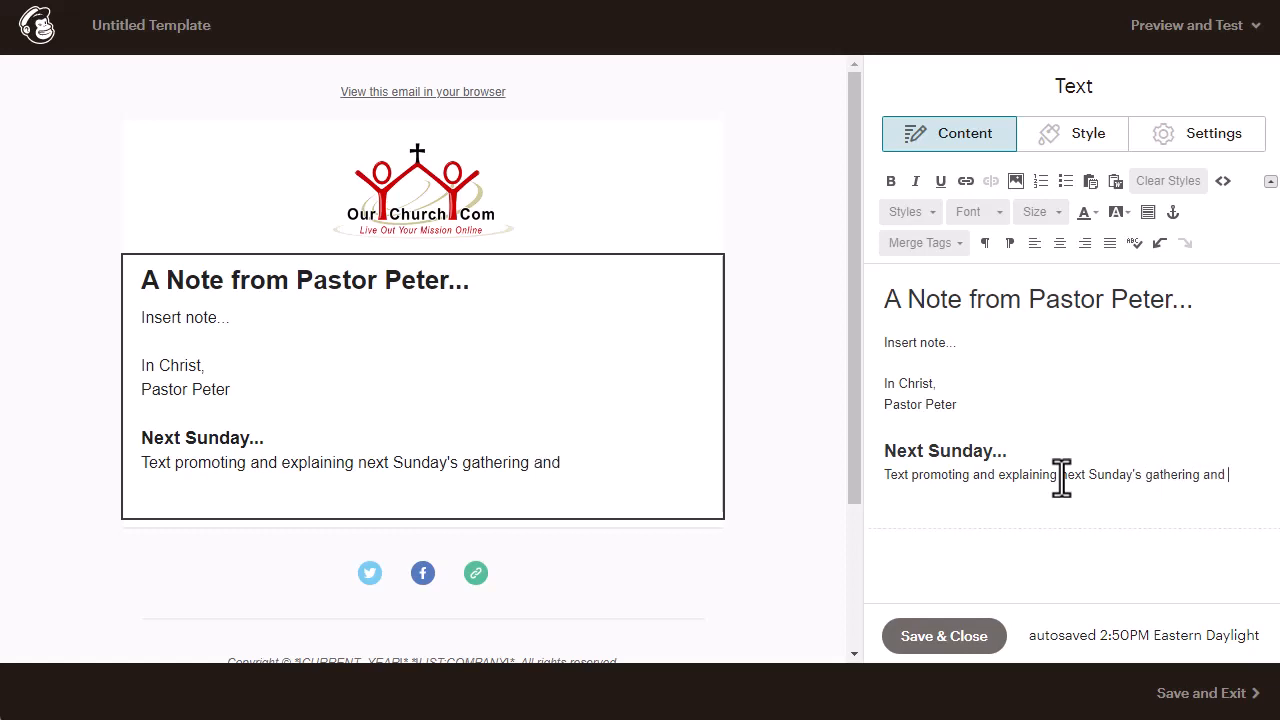
key("BackSpace")
key("BackSpace")
key("BackSpace")
key("BackSpace")
type(".")
type(" sermon series")
type(",")
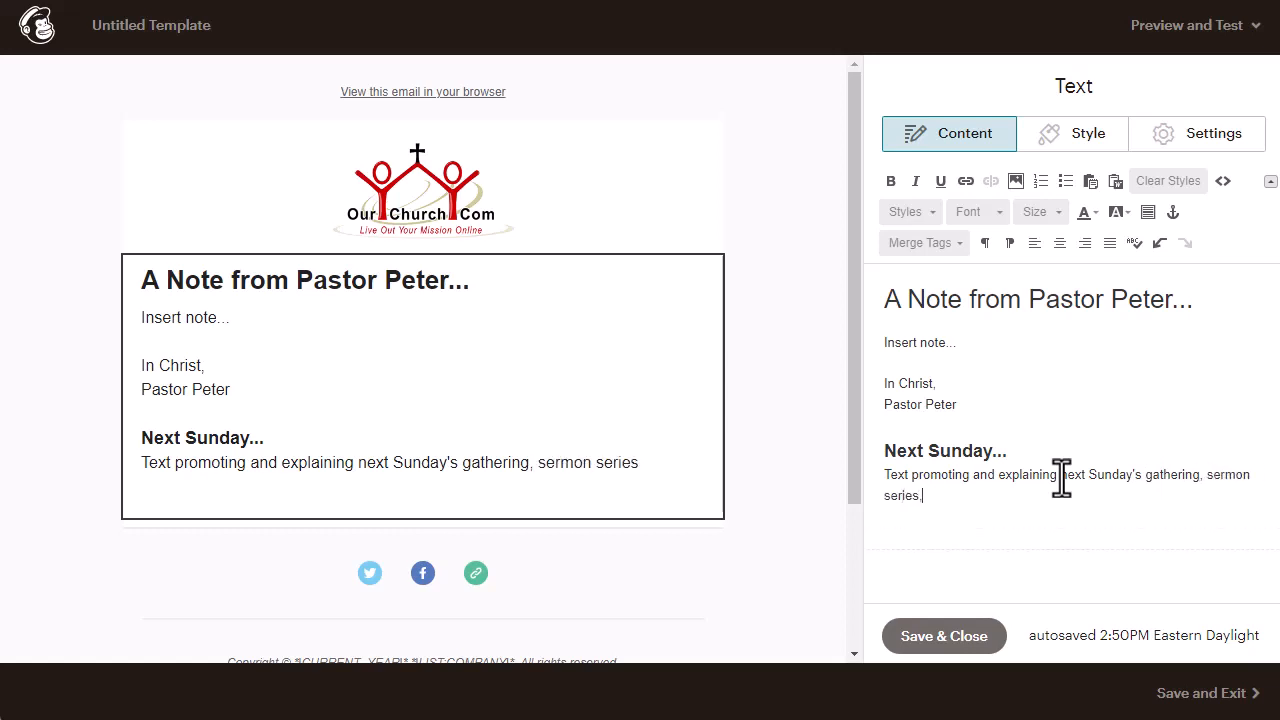
type(" etc...")
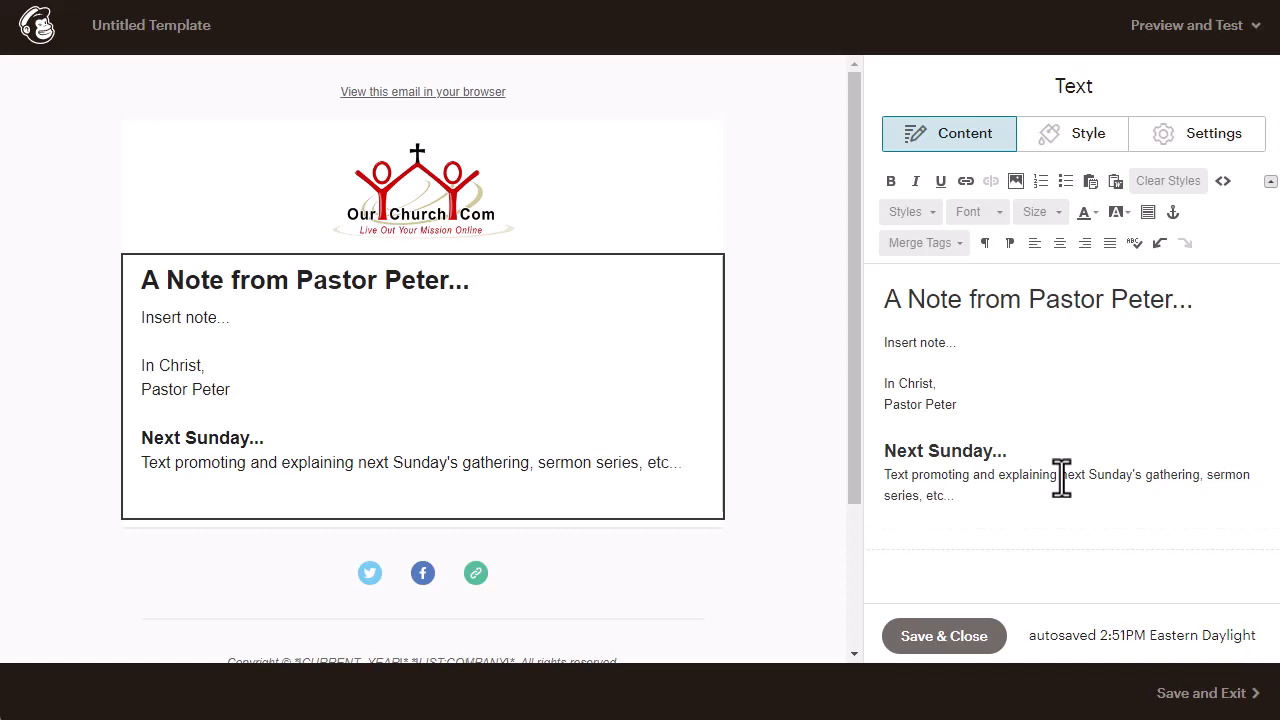
- Add the line "Get Connected..." below the Next Sunday text, separated by a blank line, and start a new line after it
key("Return")
key("Return")
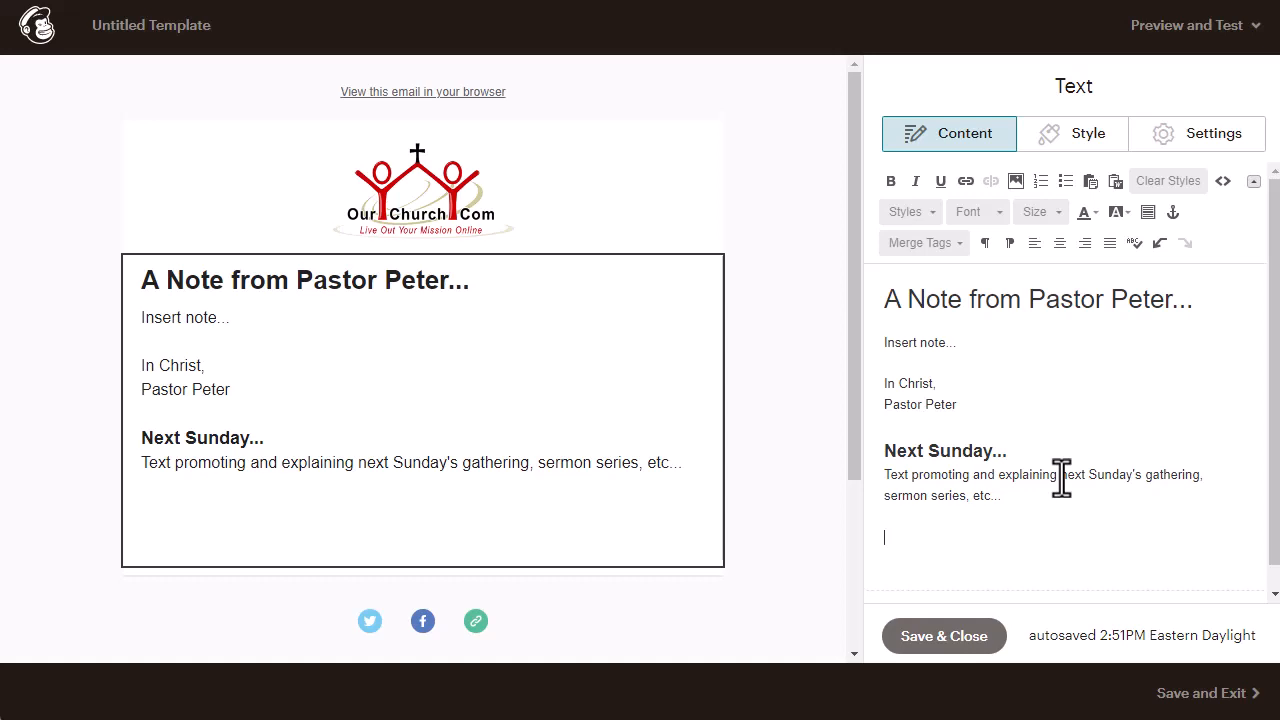
type("Get Connected...")
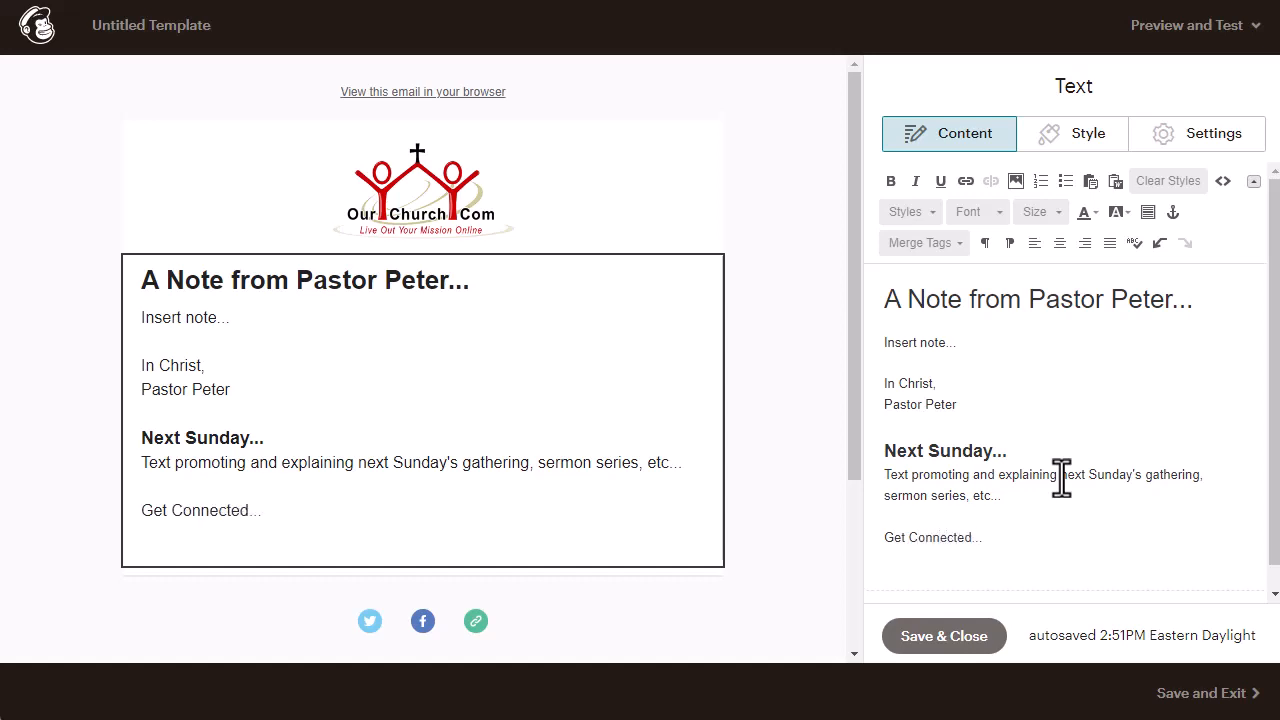
key("Return")
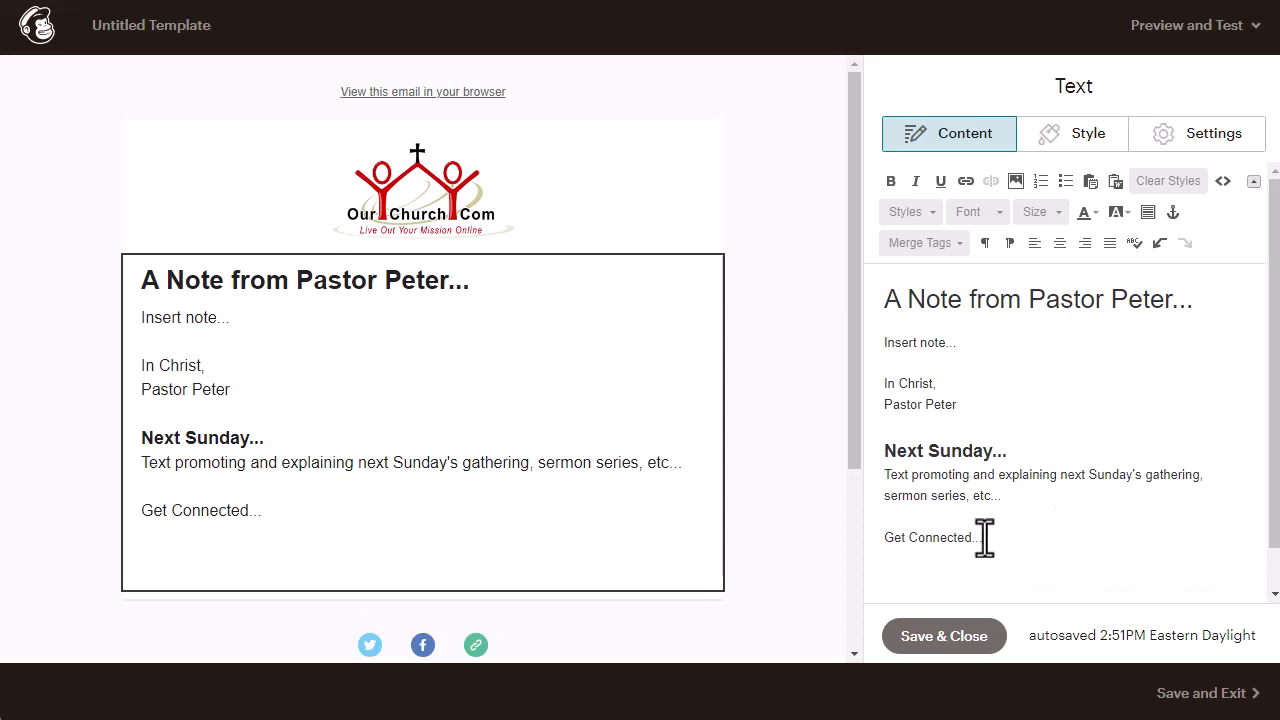
- Format the "Get Connected..." line as bold text in size 18
left_click_drag(985, 538, 863, 543)
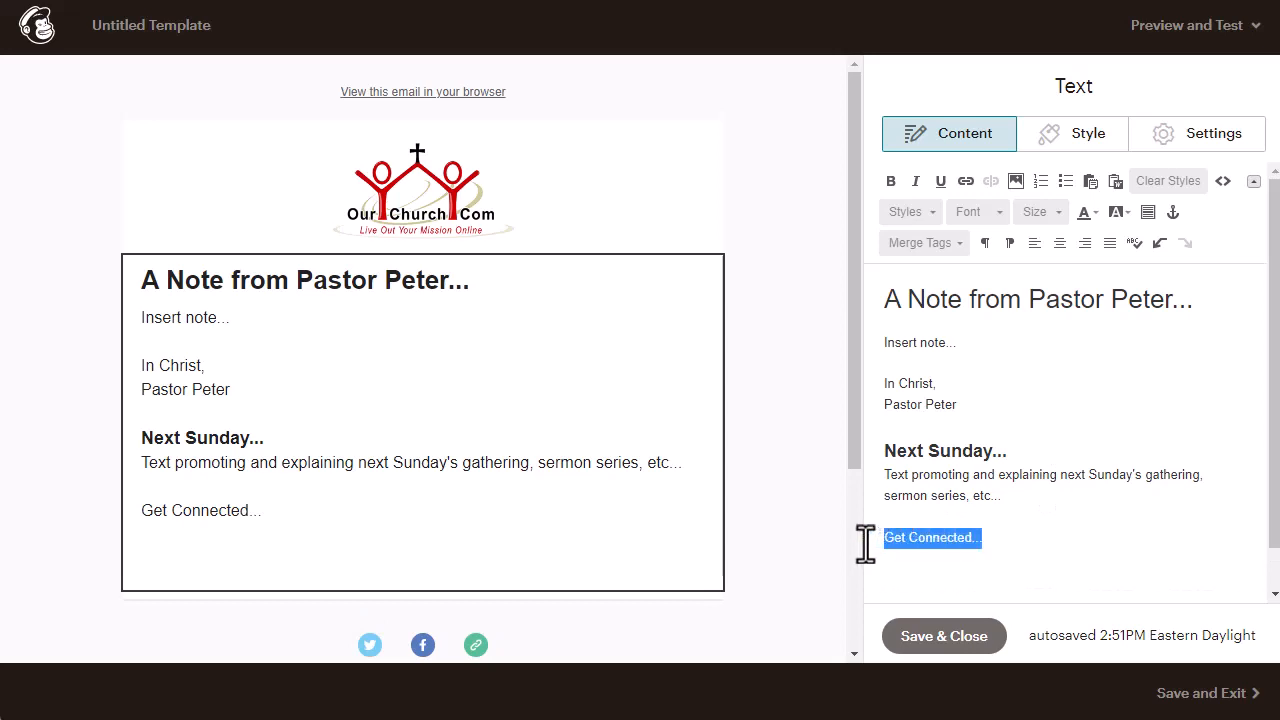
left_click(889, 180)
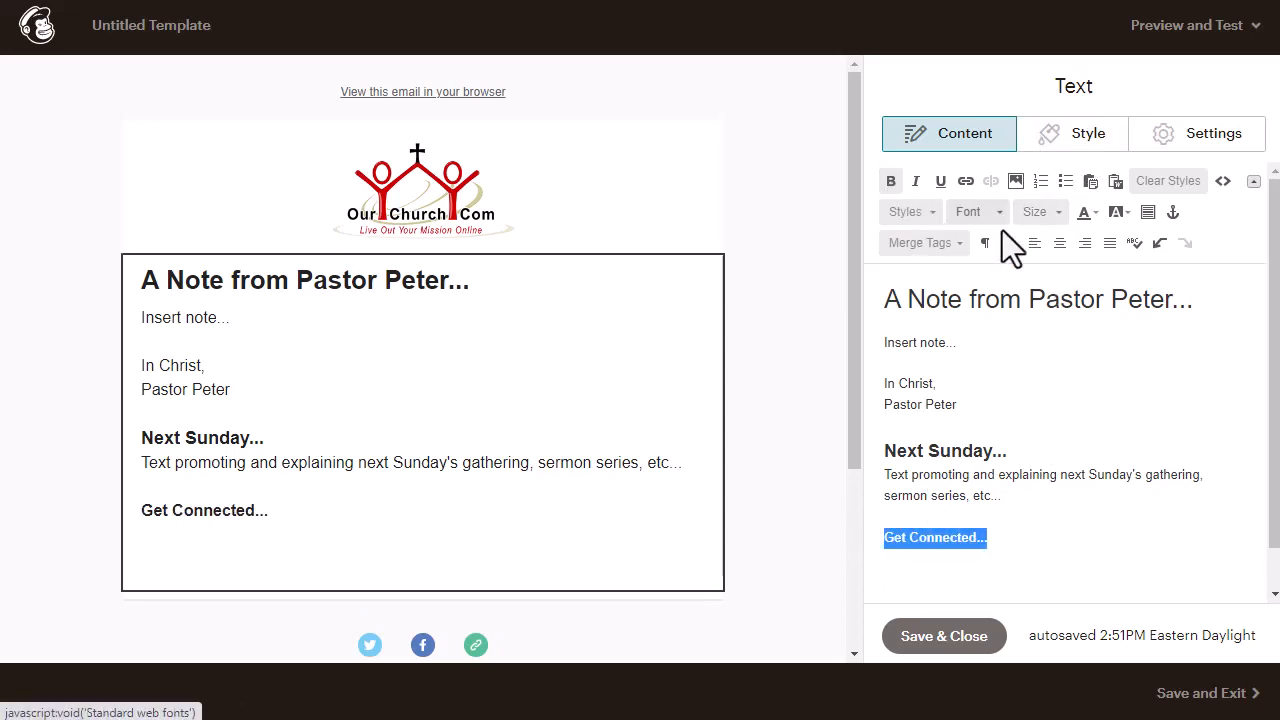
left_click(1051, 212)
left_click(1063, 343)
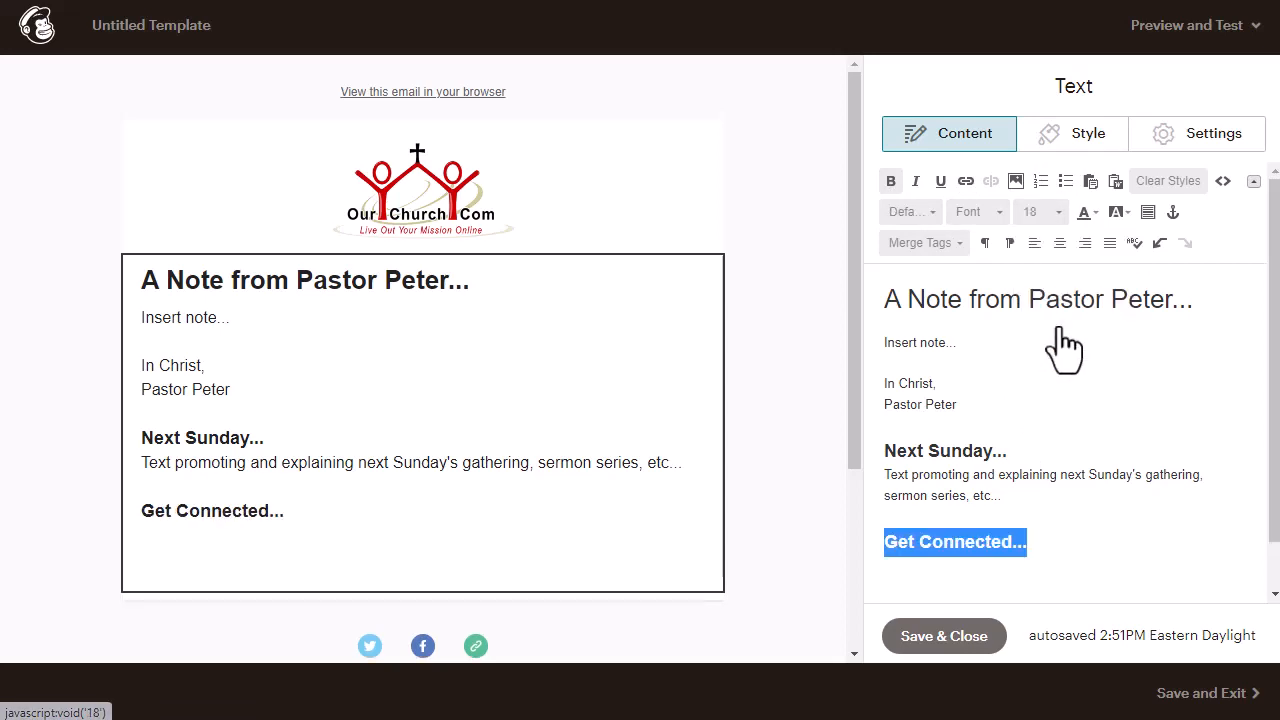
- Add the sentence "Here are some great ways to get connected this week:" under the "Get Connected..." heading, followed by a new line
left_click(1049, 574)
scroll(1120, 520, "down", 1)
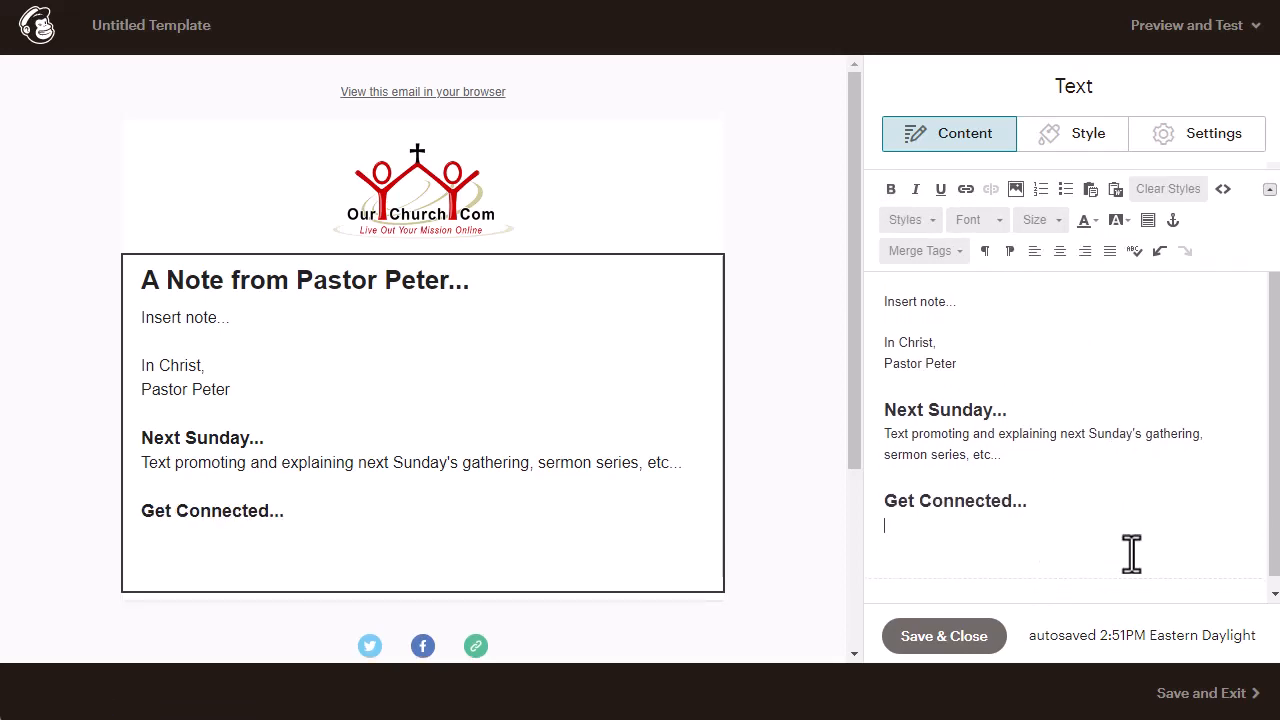
type("Here are some grea")
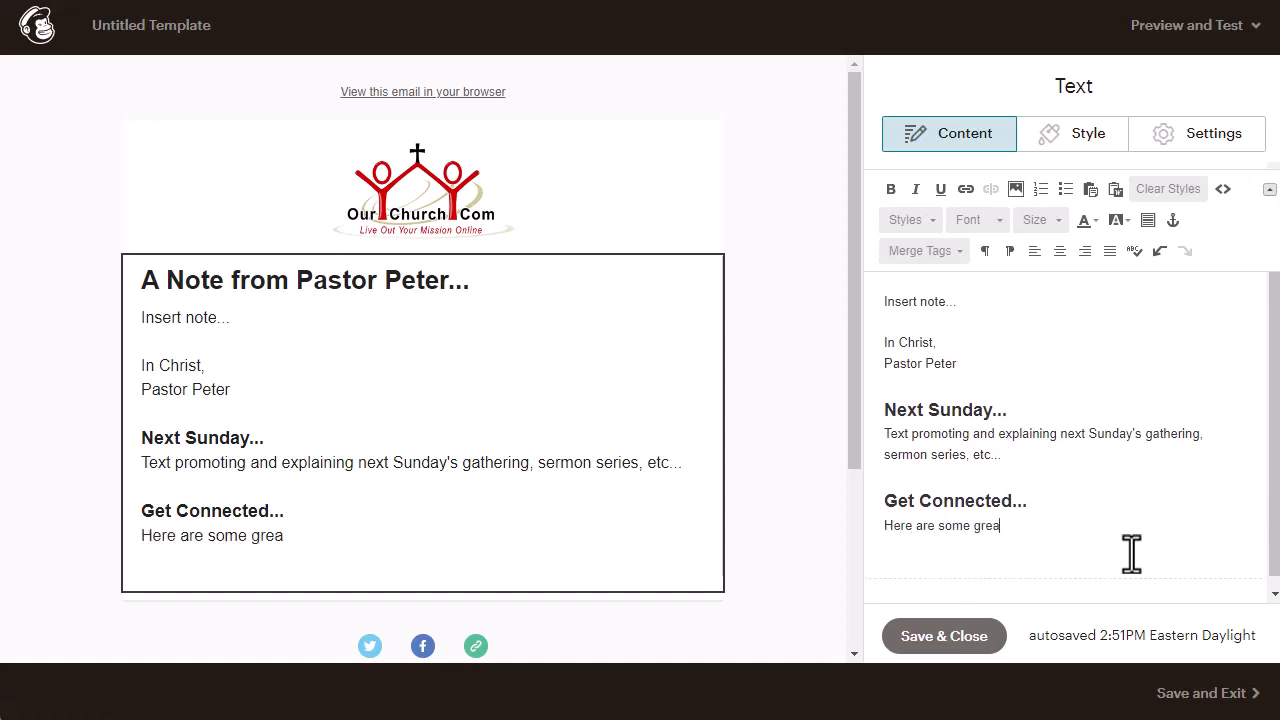
type("t ways to get c")
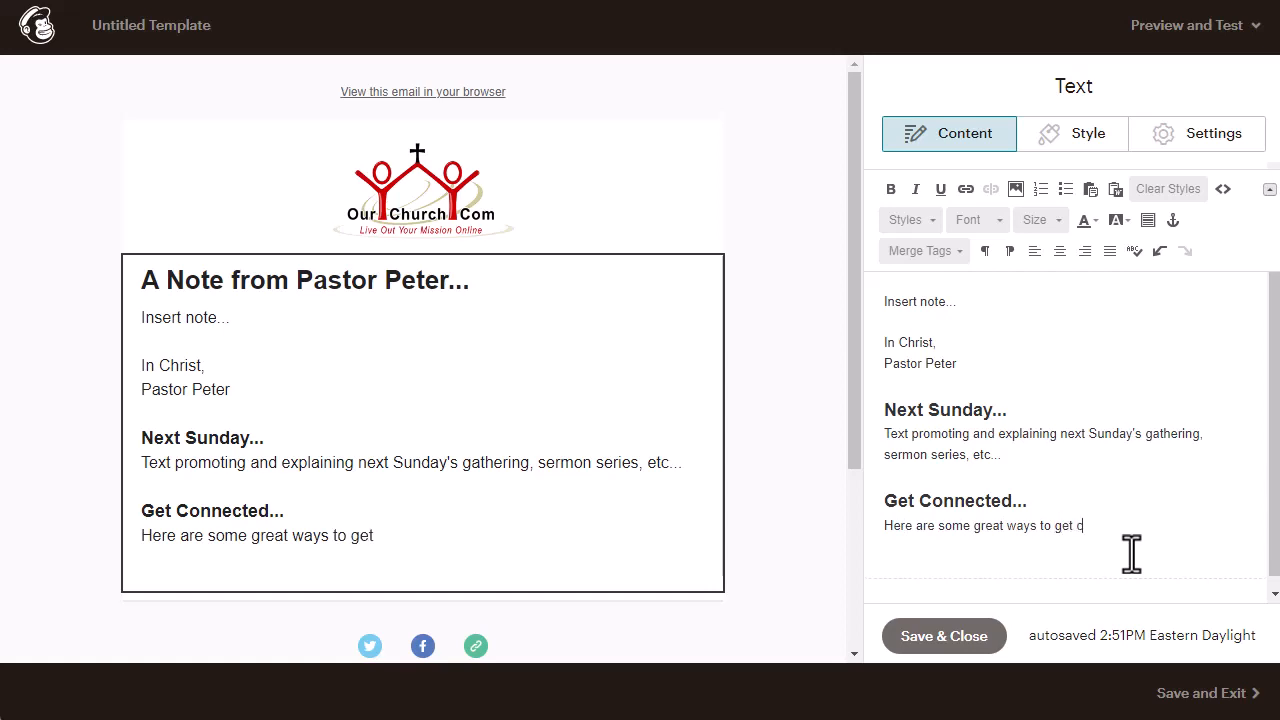
type("onnected this week")
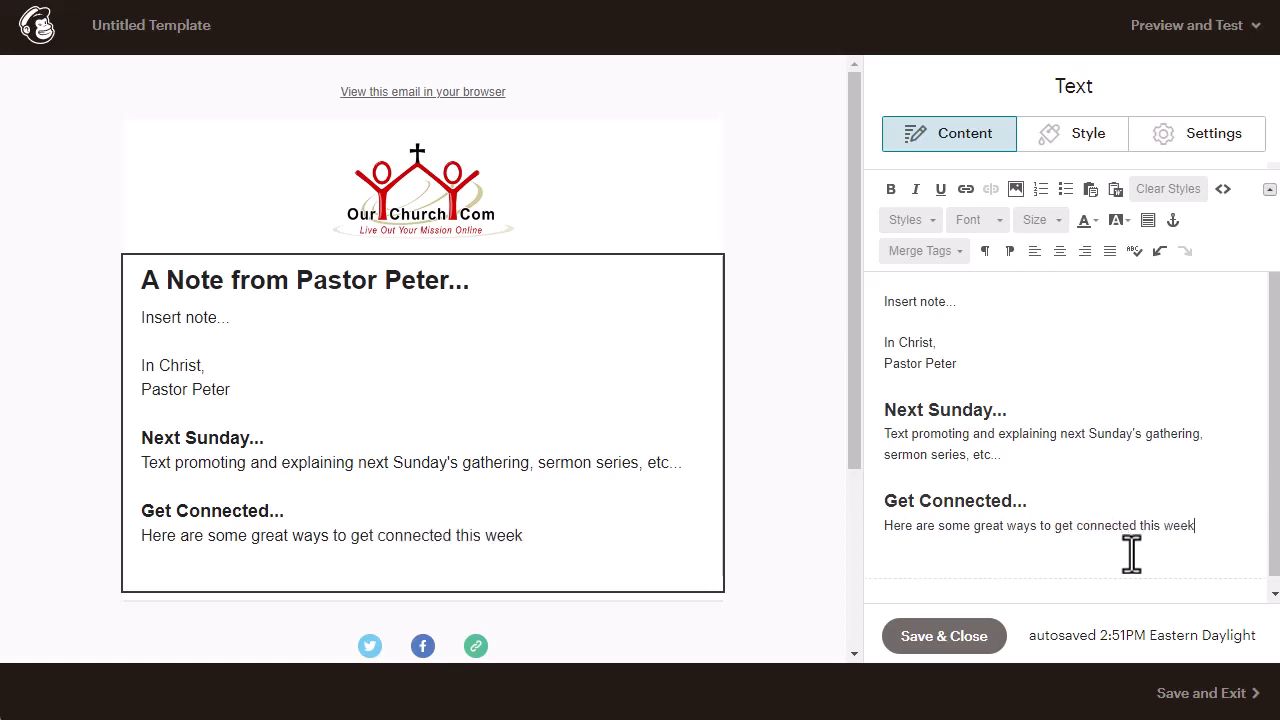
type(":")
key("Return")
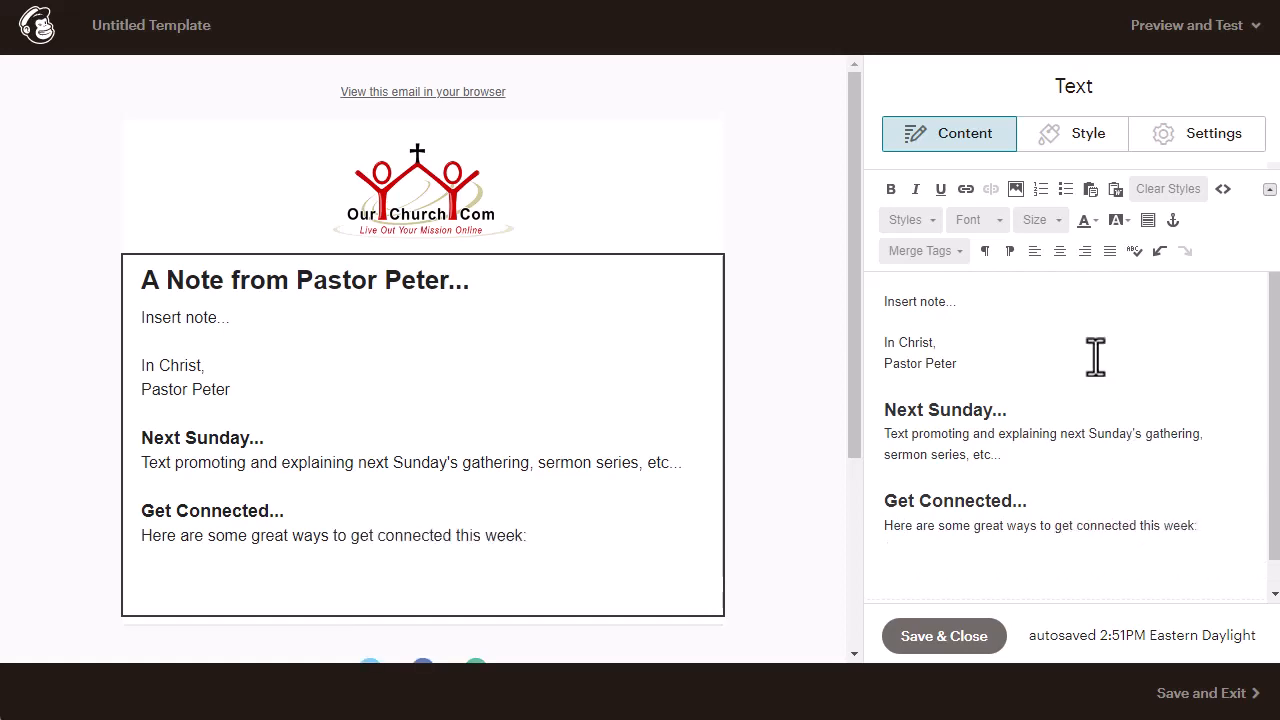
- Insert a bulleted list with one empty bullet below the "Get Connected..." sentence
left_click(1063, 191)
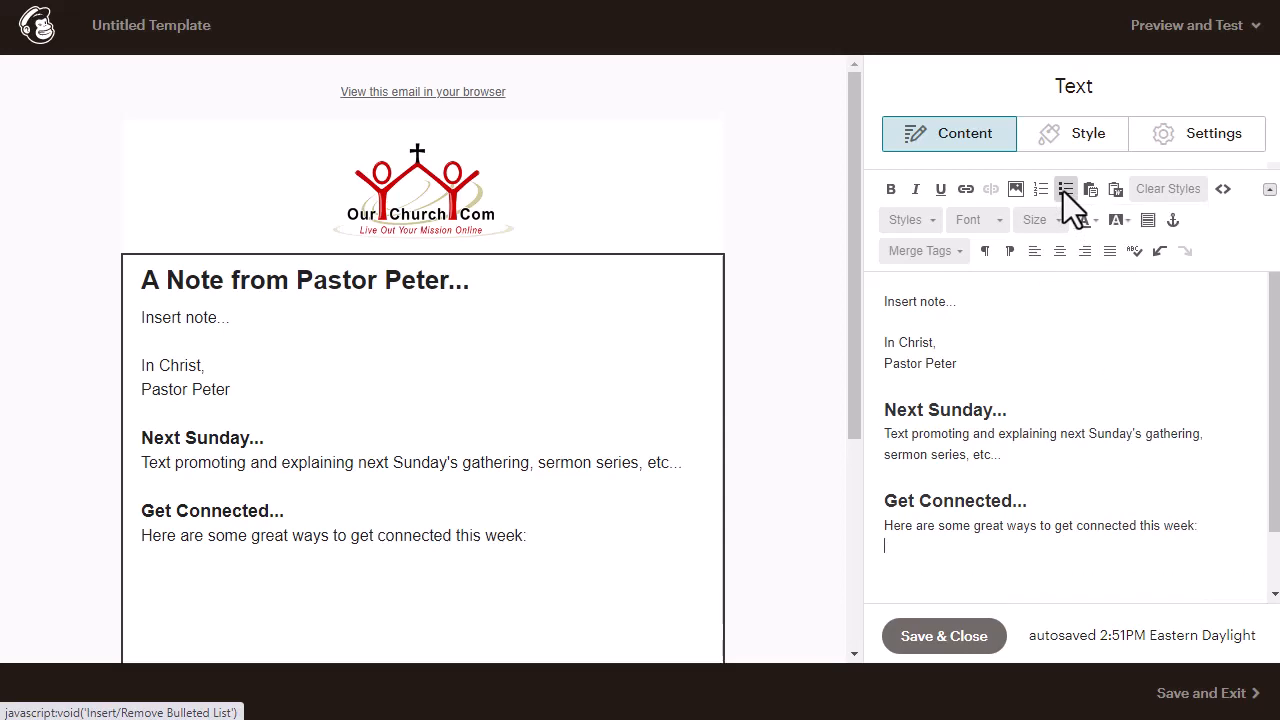
left_click(1065, 196)
scroll(990, 460, "down", 1)
- Add the line "Prayer Requests" below the empty bullet, followed by a new line
left_click(963, 508)
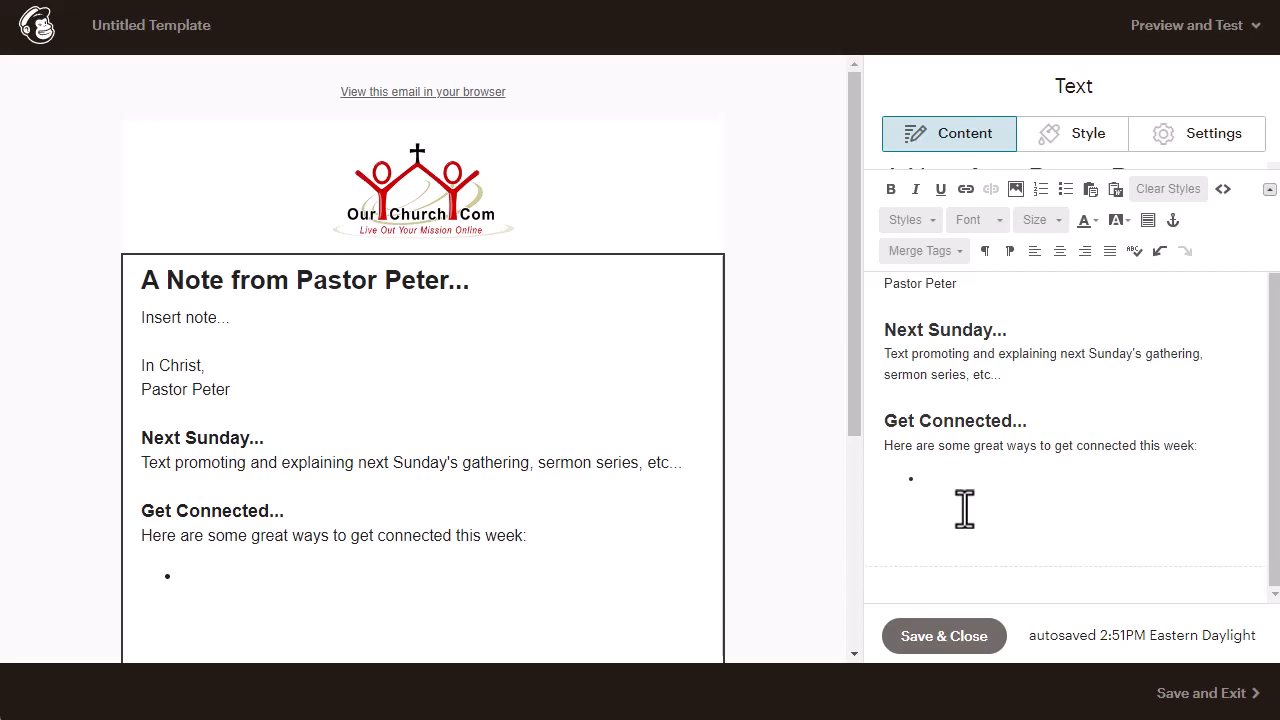
type("Prayer Re")
key("BackSpace")
key("BackSpace")
type("Re")
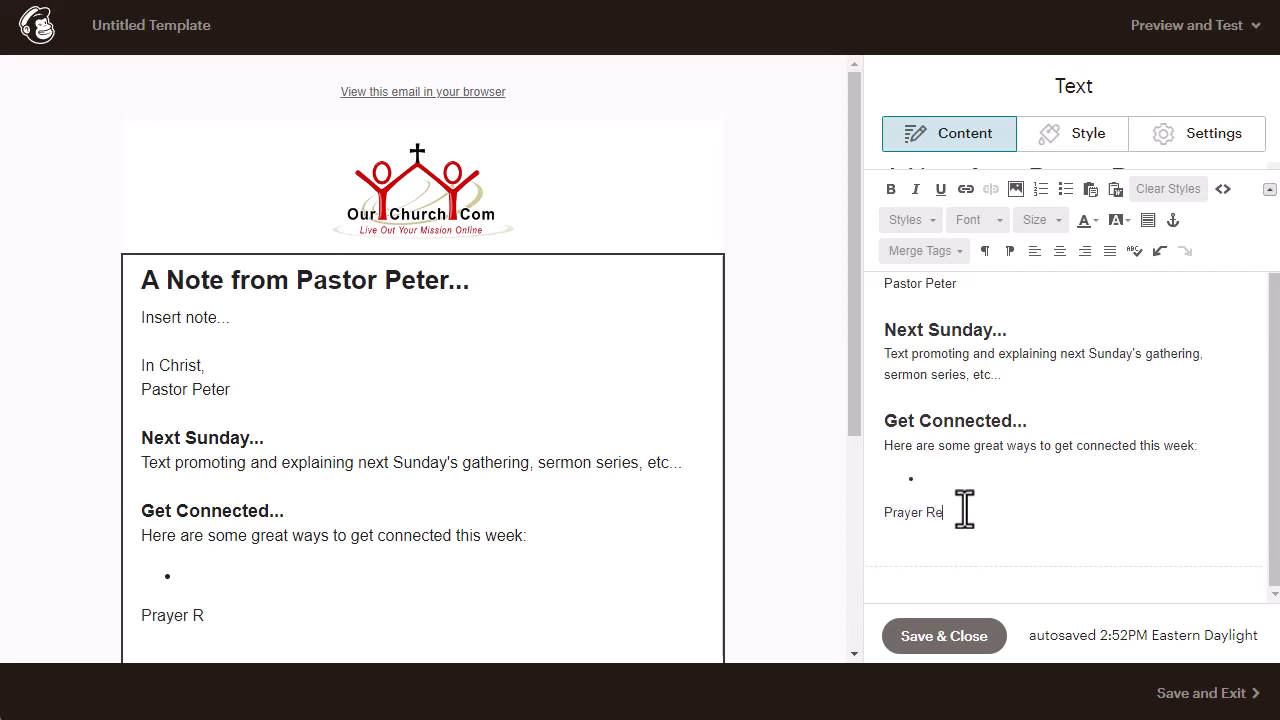
type("quests")
key("Return")
- Format the "Prayer Requests" line as bold text in size 18
left_click_drag(992, 514, 874, 512)
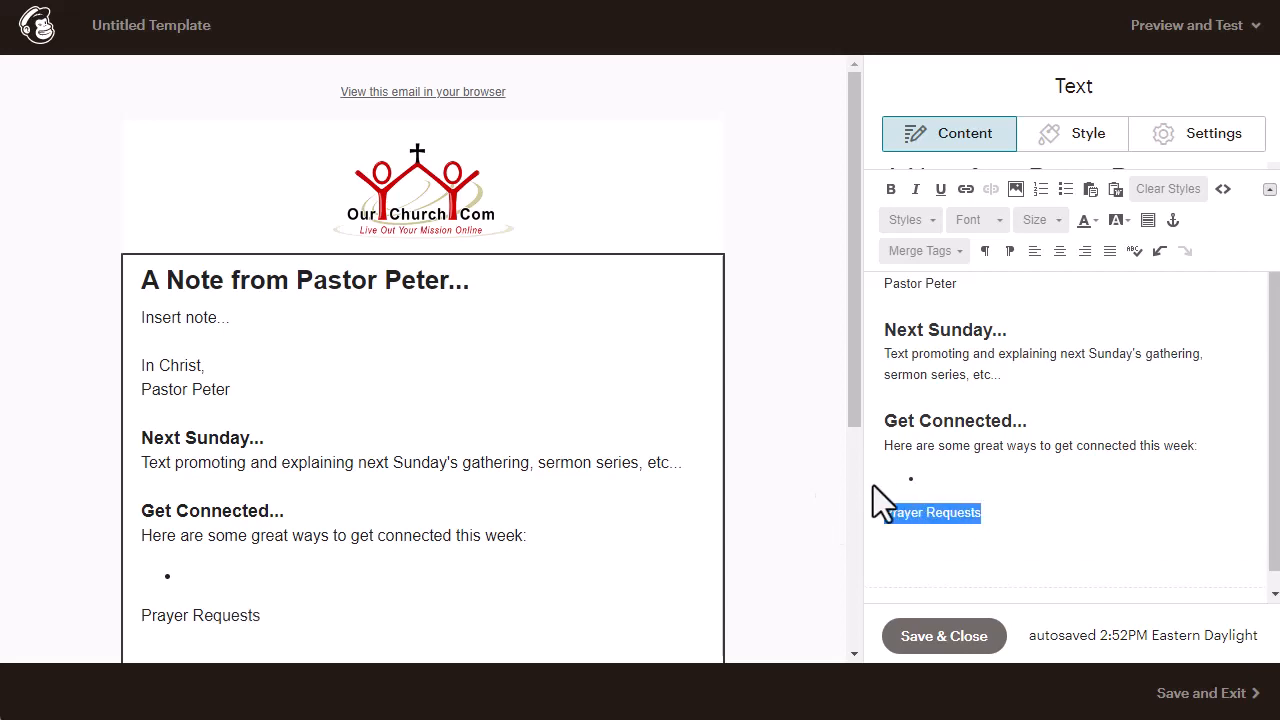
left_click(893, 191)
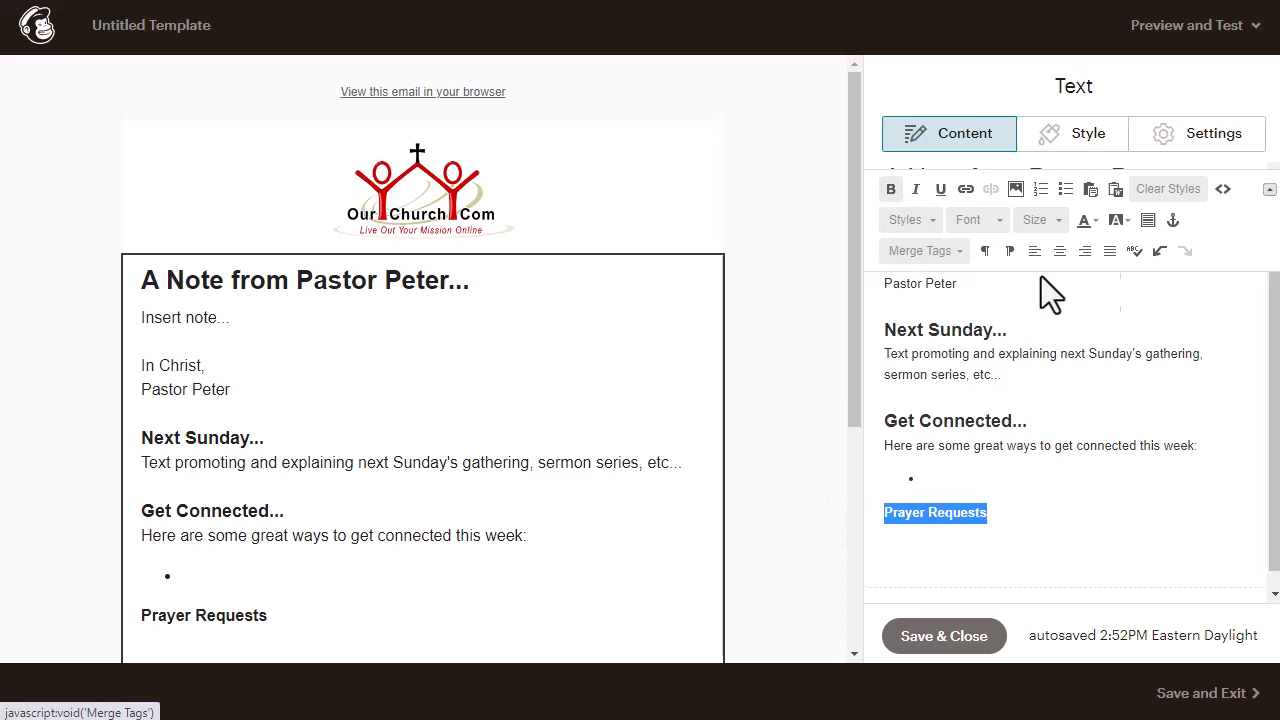
left_click(1043, 226)
left_click(1055, 326)
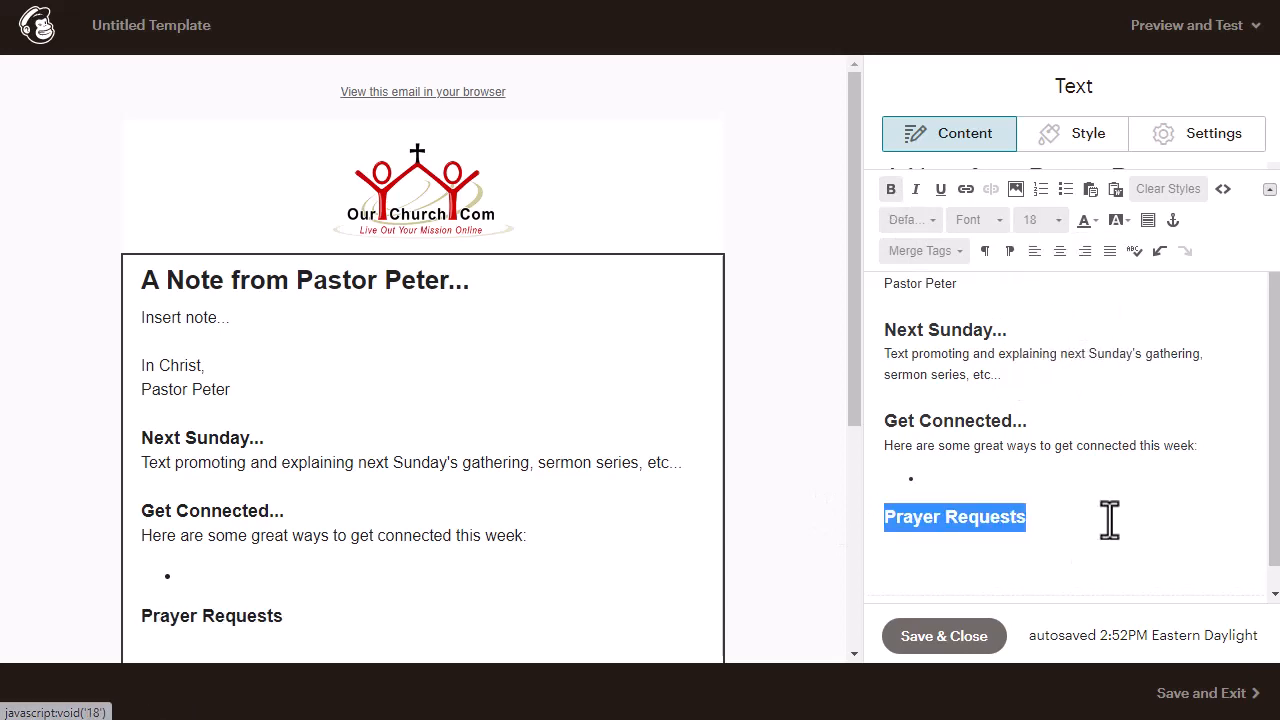
- Add "Please pray for these people this week:" under the "Prayer Requests" heading, with an empty bulleted list below it
left_click(978, 562)
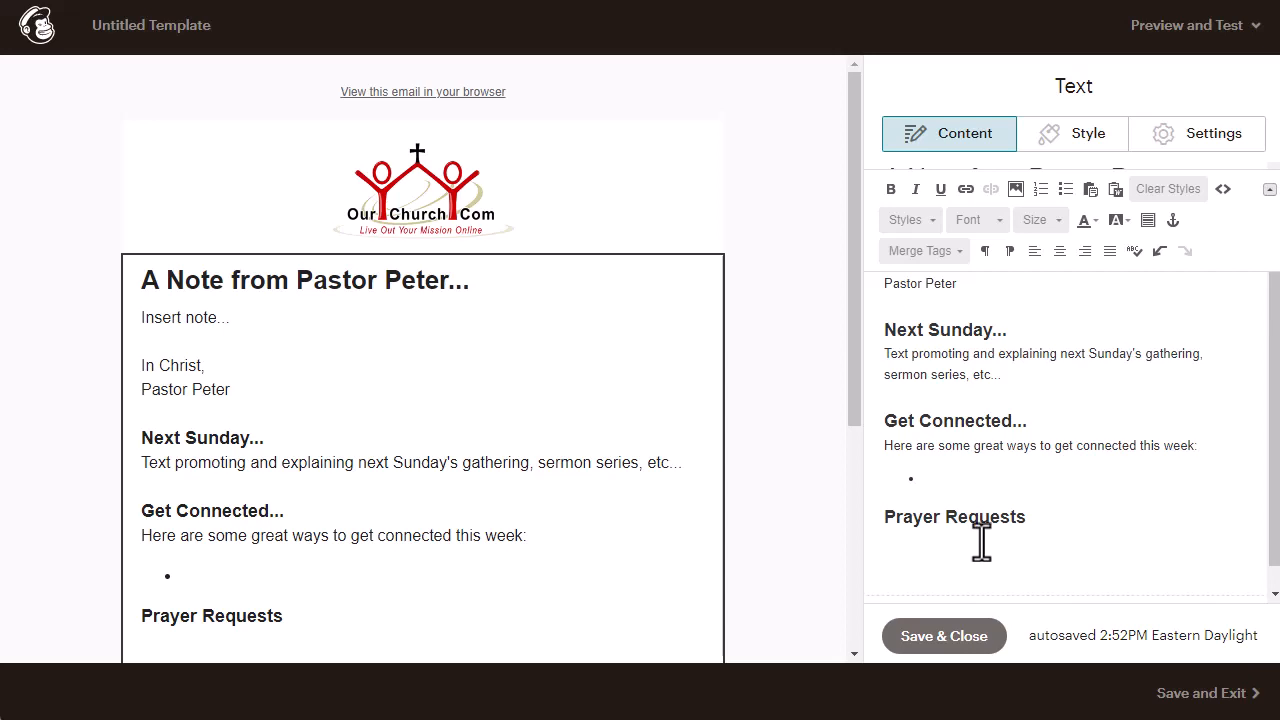
type("Please pray for the")
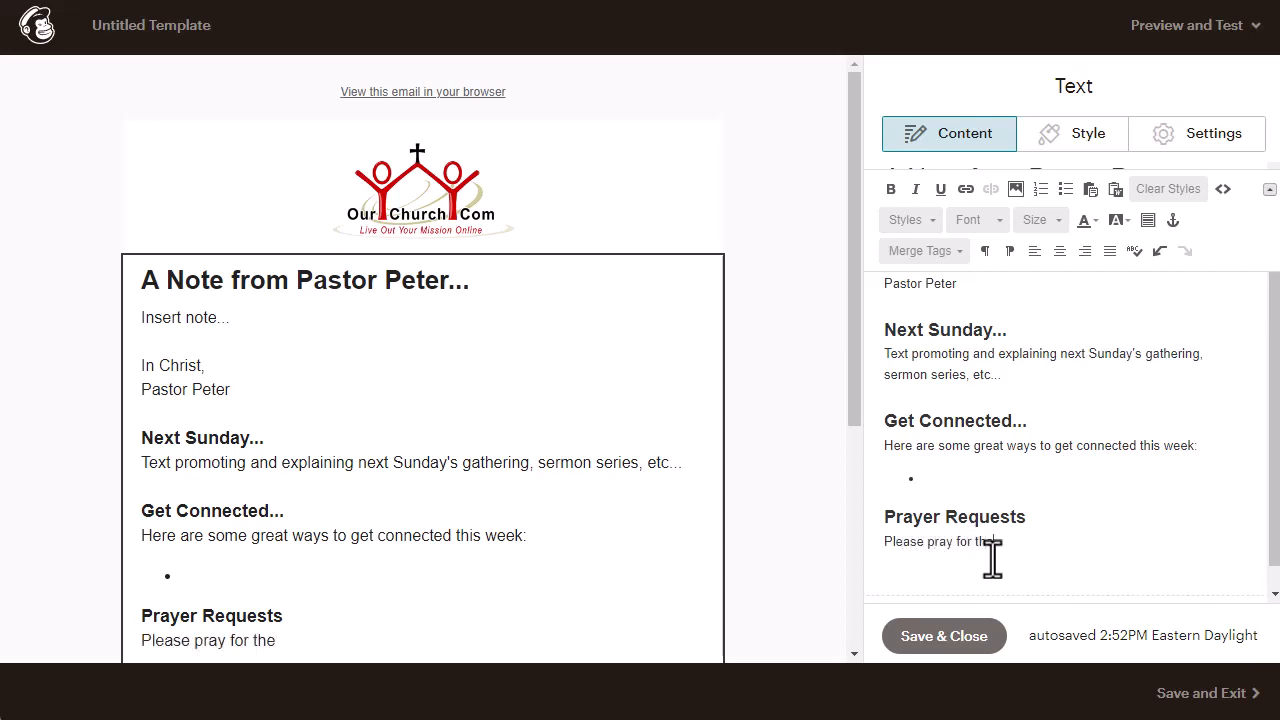
type("se people this we")
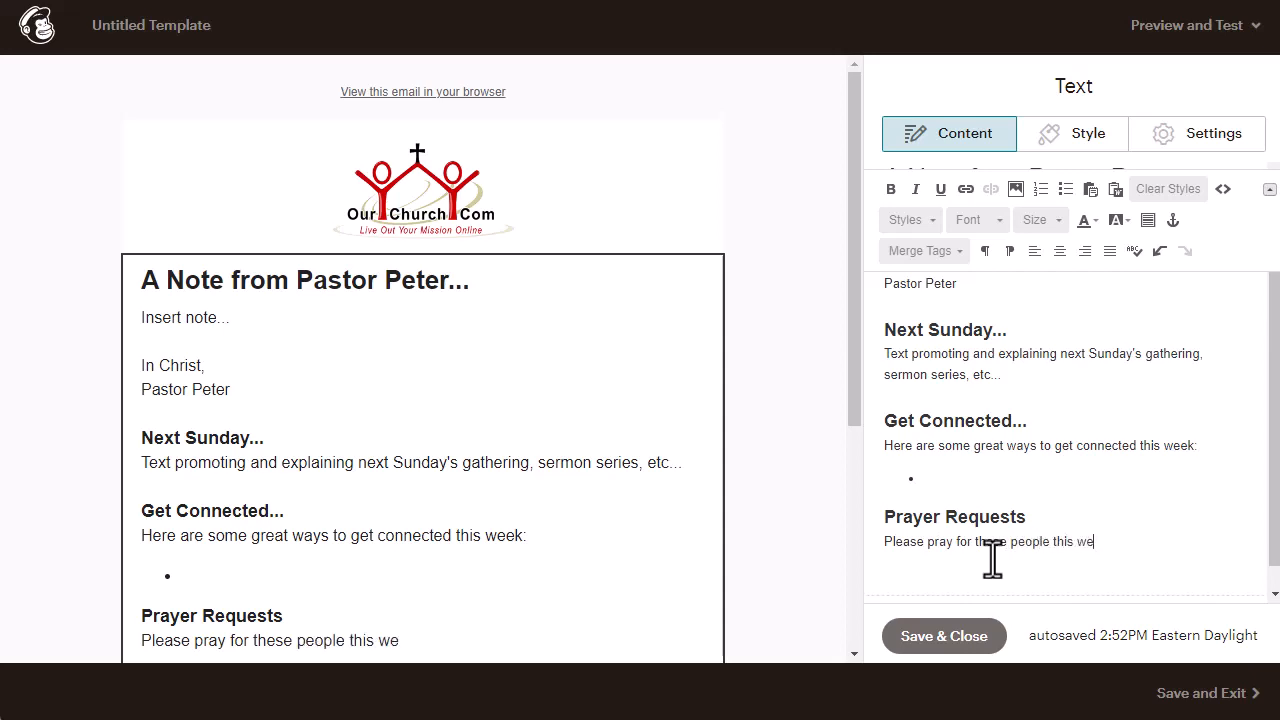
type("ek:")
key("Return")
key("Return")
left_click(1064, 191)
scroll(1040, 470, "down", 2)
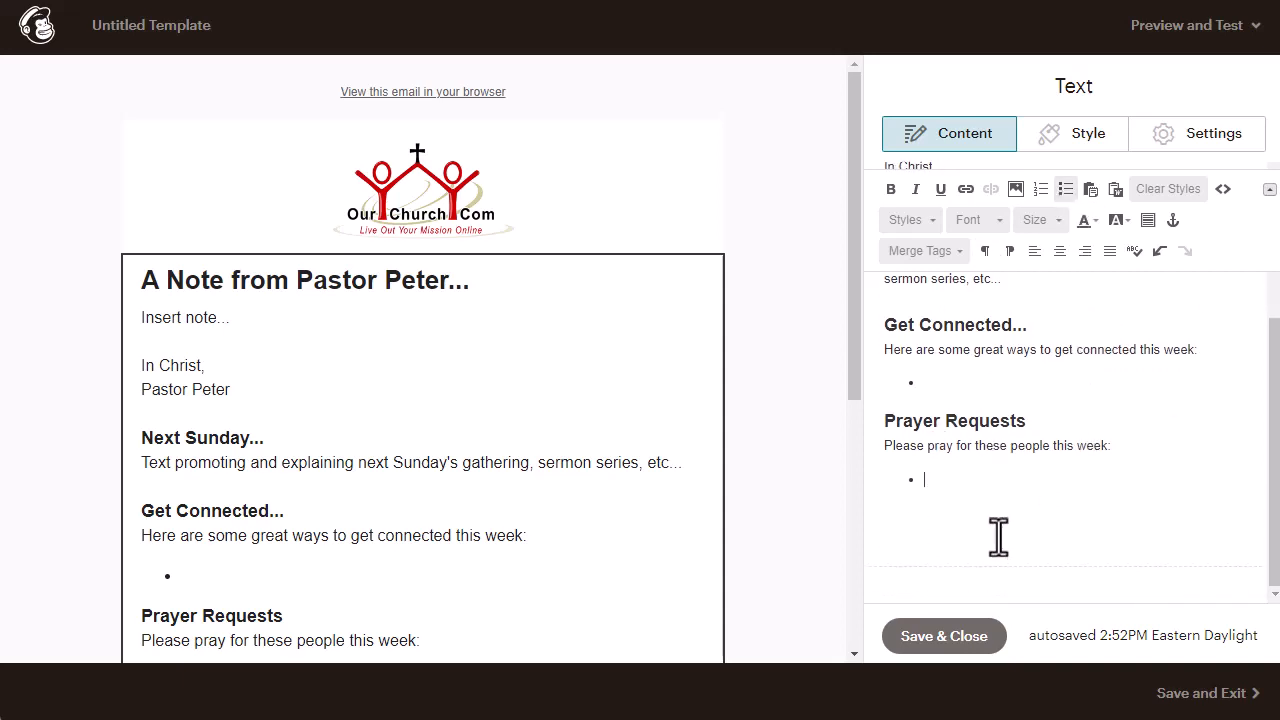
- Add the line "Give" below the prayer requests bullet, followed by a new line
key("Return")
type("Give")
key("Return")
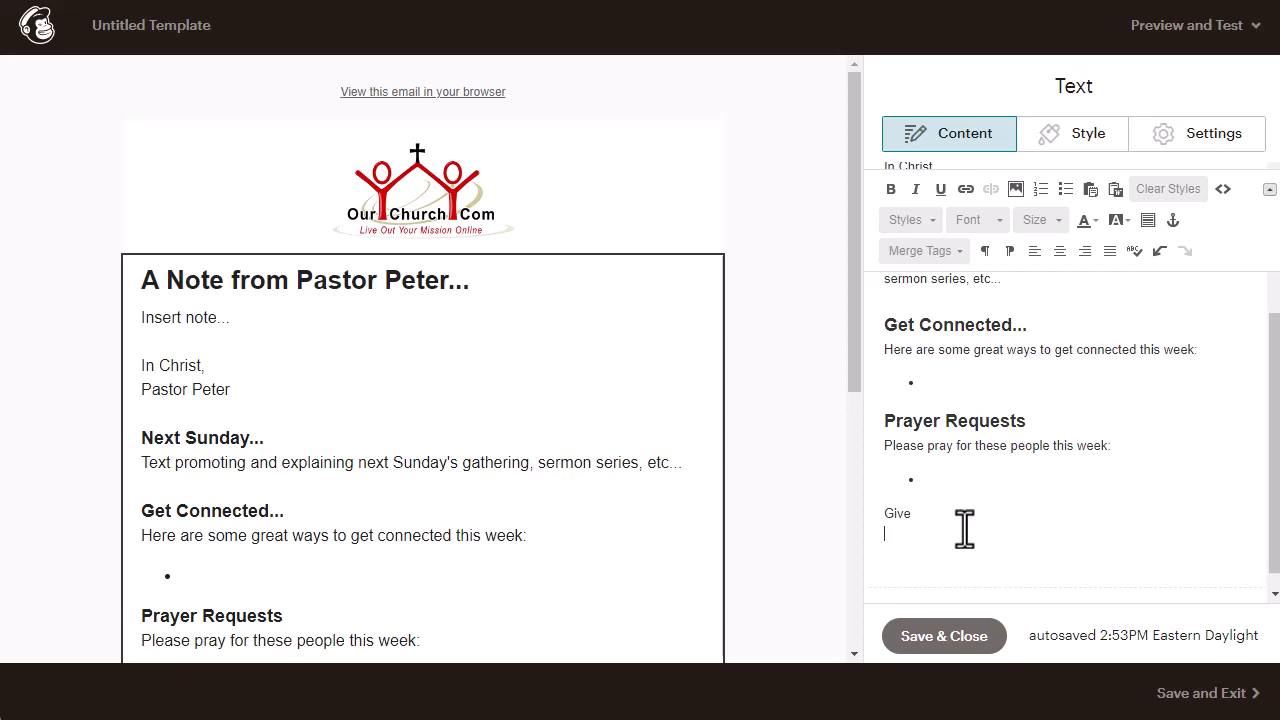
- Format the "Give" line as bold text in size 18
left_click_drag(925, 520, 874, 514)
left_click(891, 190)
left_click(1045, 222)
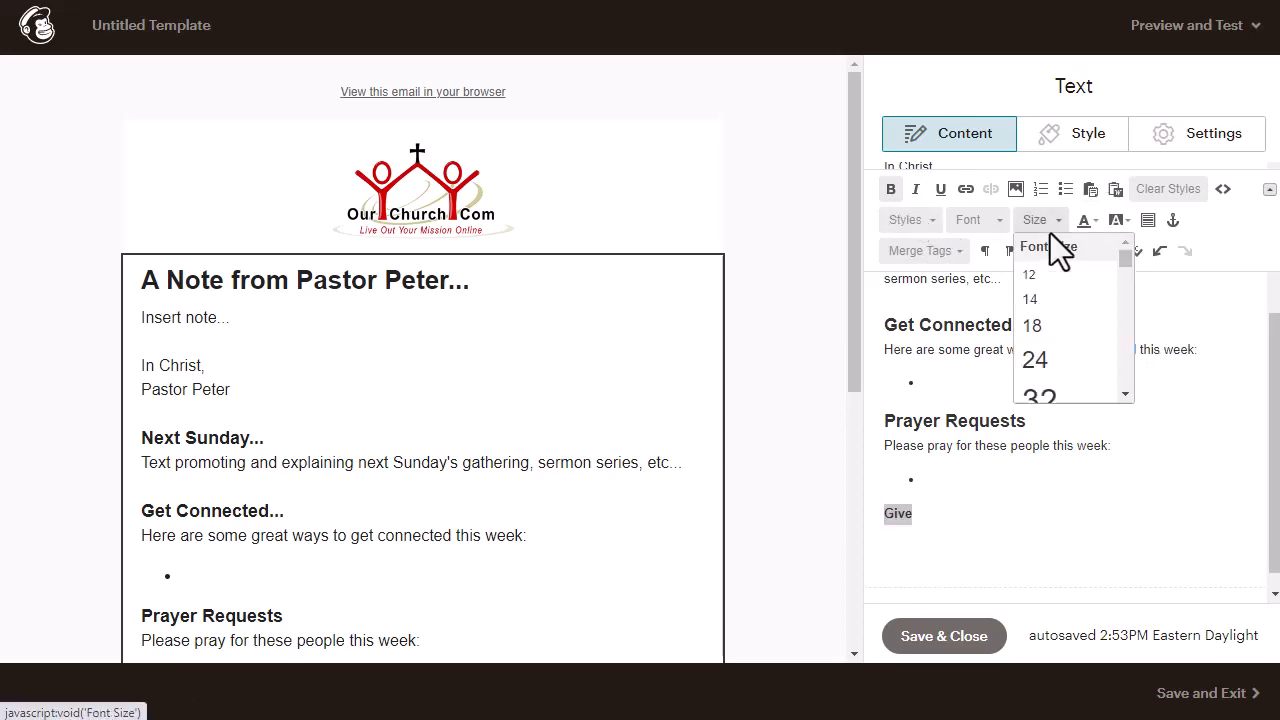
left_click(1045, 327)
- Below "Give", add "Without your support, our church wouldn't exist and wouldn't be able to serve the people in our community and point them to Jesus."
left_click(960, 550)
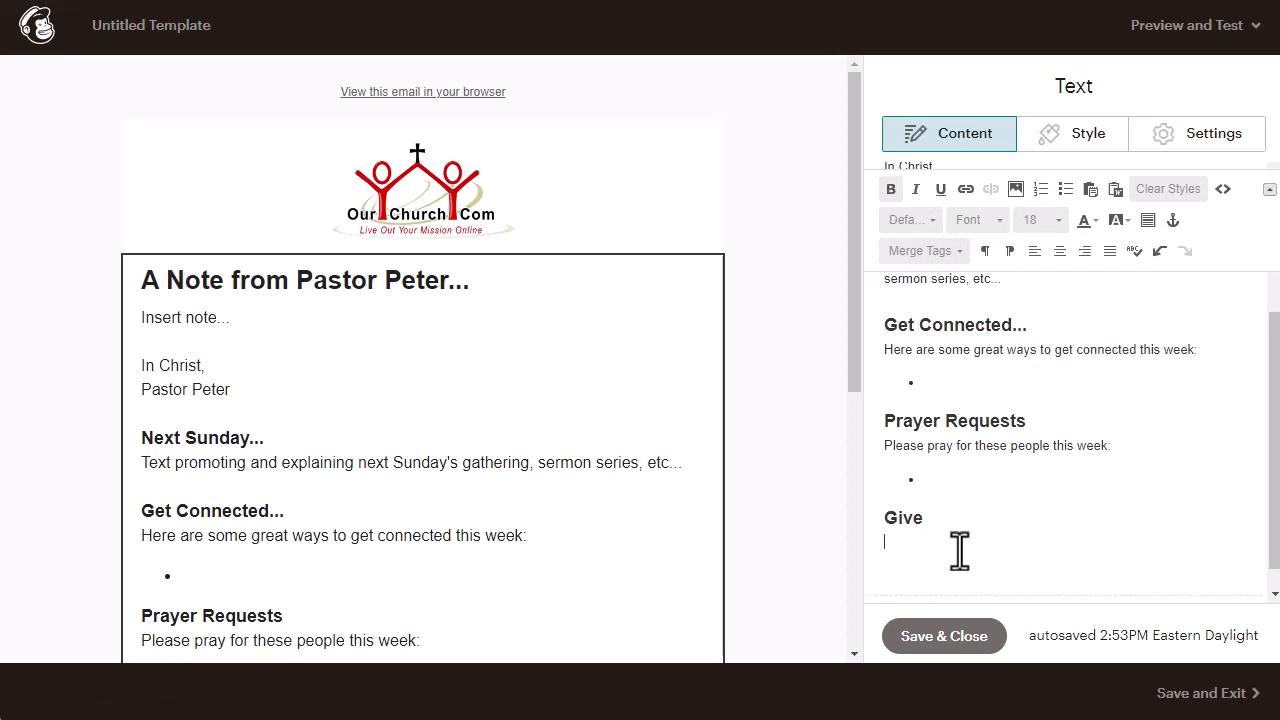
scroll(986, 541, "down", 1)
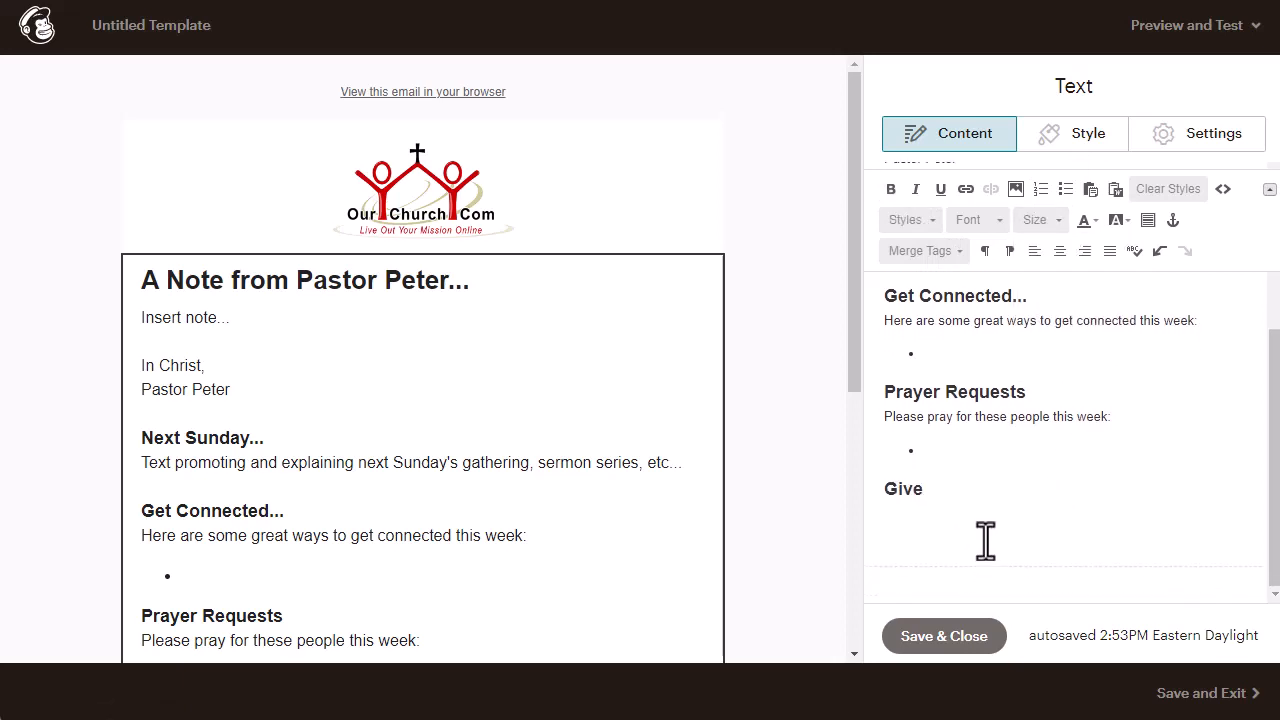
type("Your support")
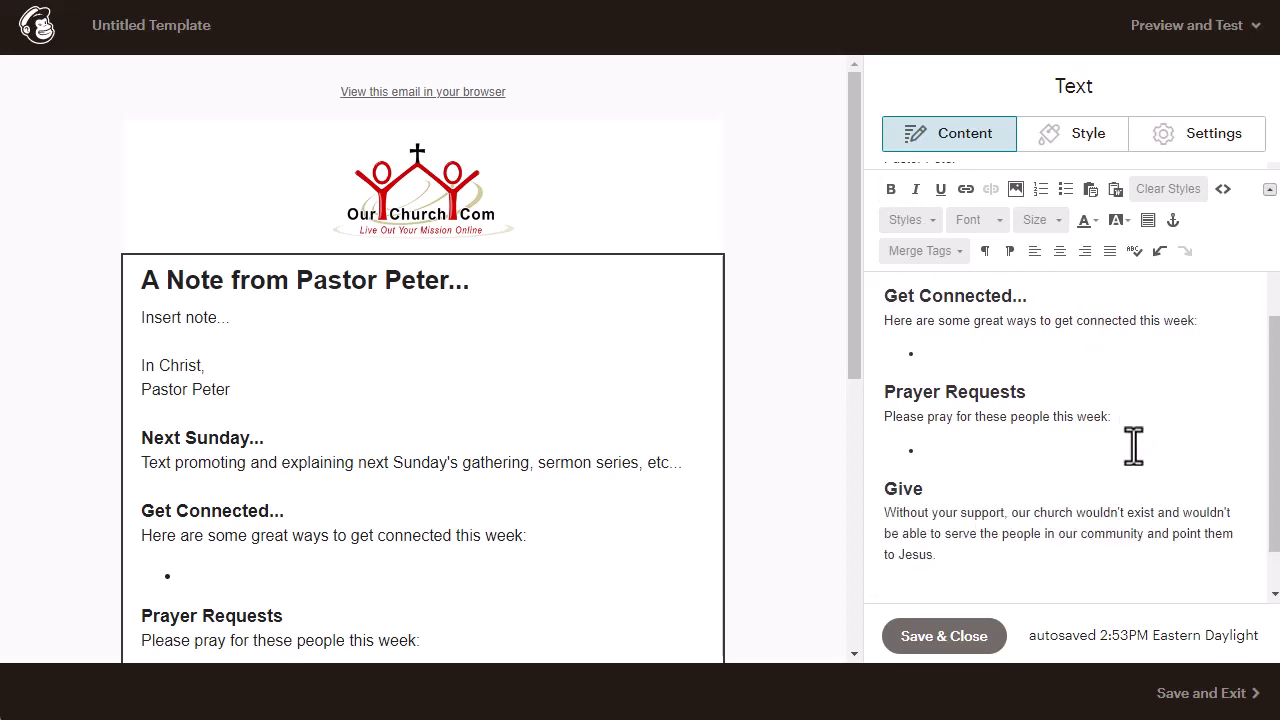
scroll(1145, 435, "down", 1)
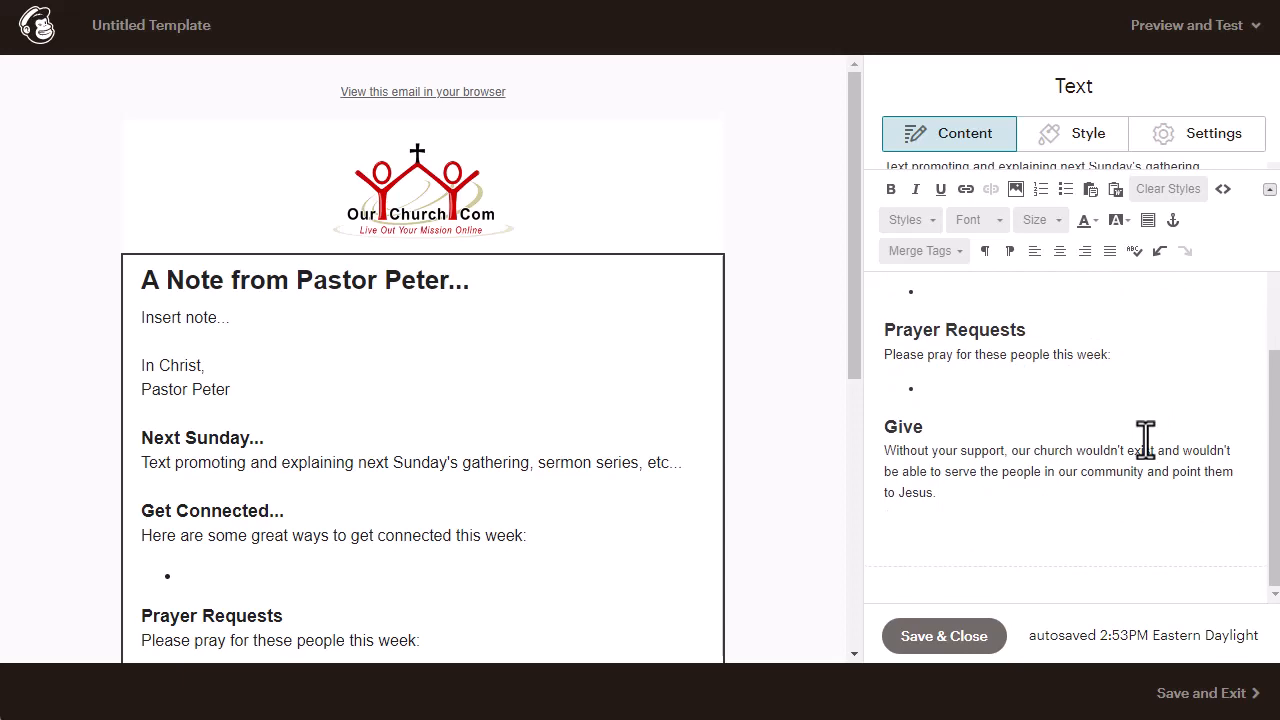
- Review the newsletter text, then save and close the text block
scroll(1123, 380, "up", 5)
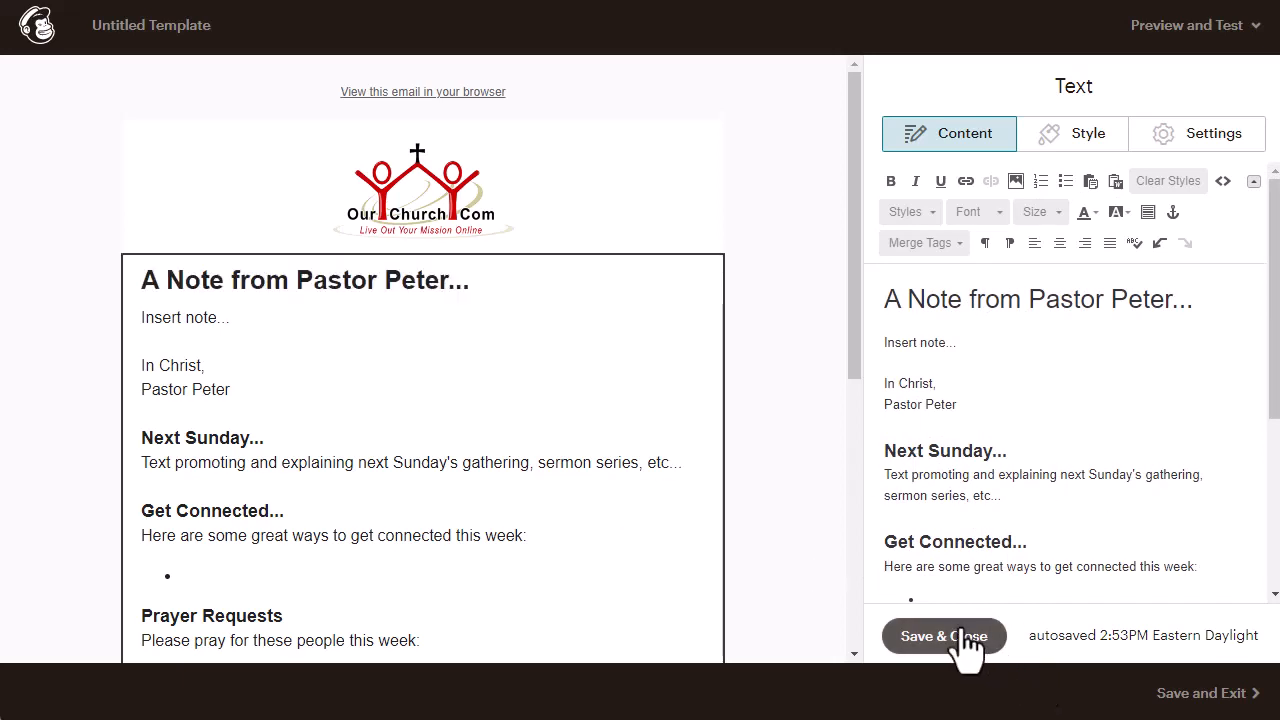
scroll(1006, 509, "down", 5)
left_click(993, 641)
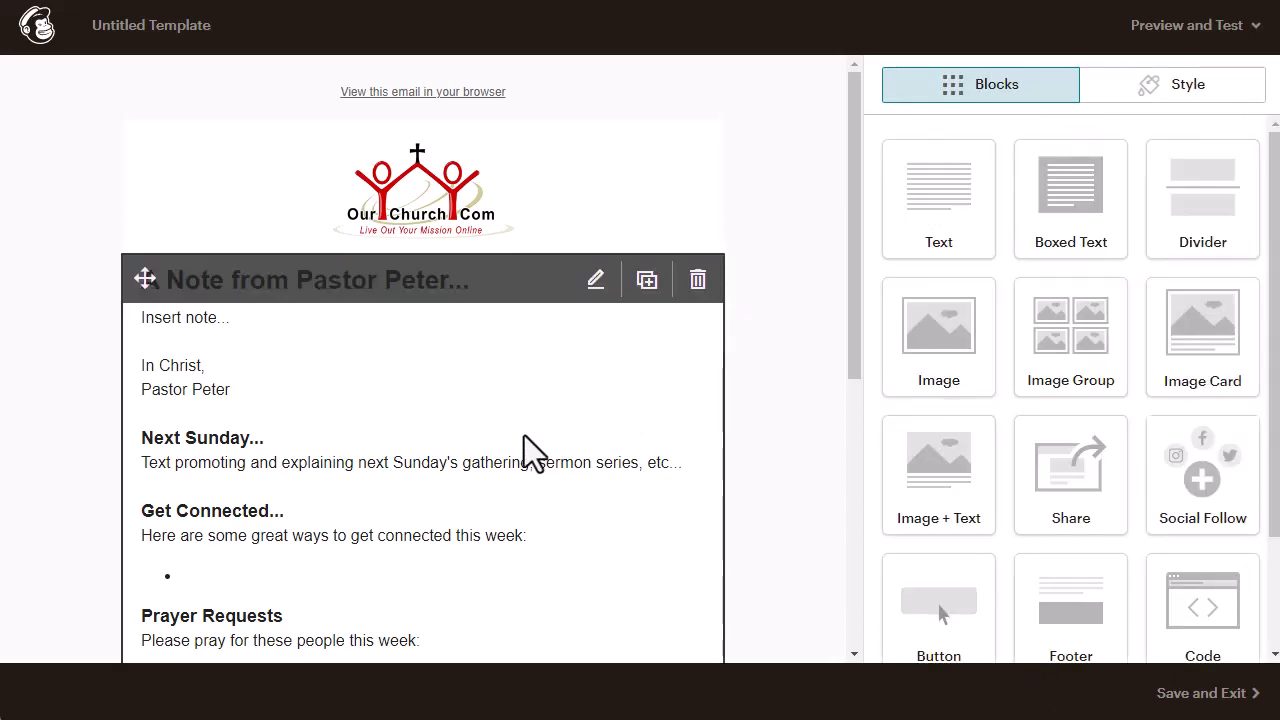
- Add a Button block directly below the "Give" text, above the social media links
scroll(535, 440, "down", 4)
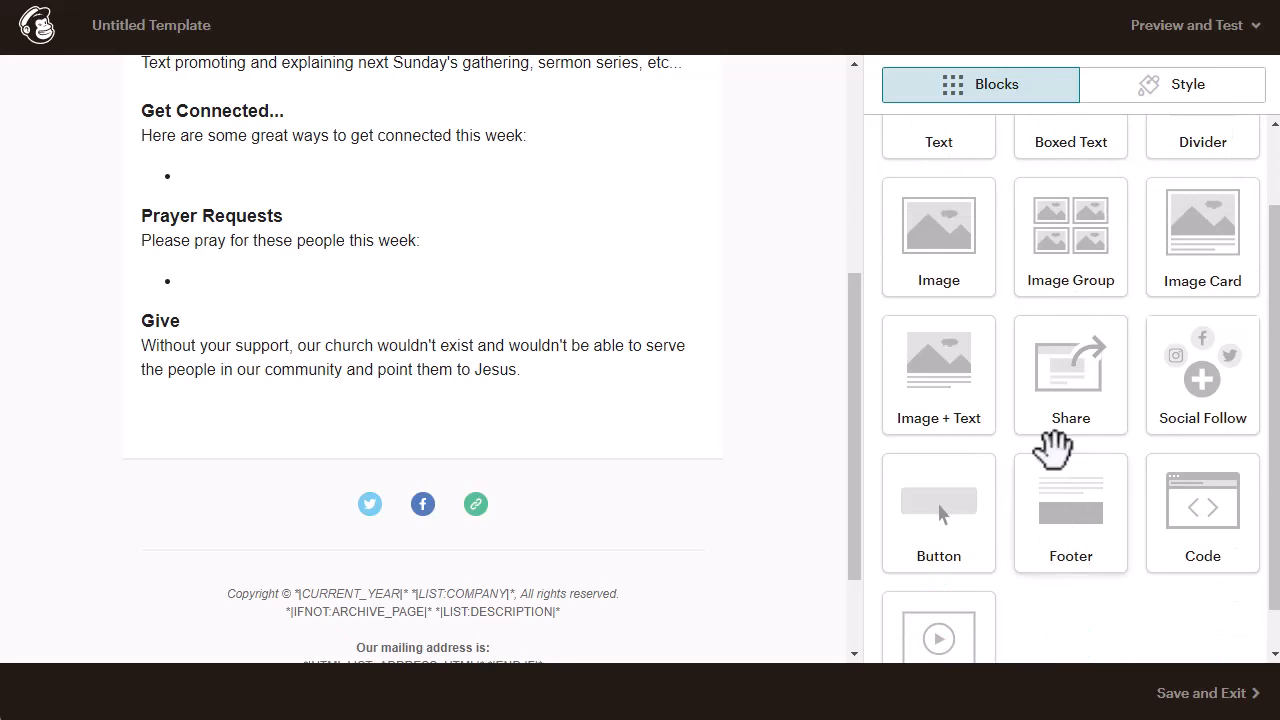
scroll(1074, 357, "down", 1)
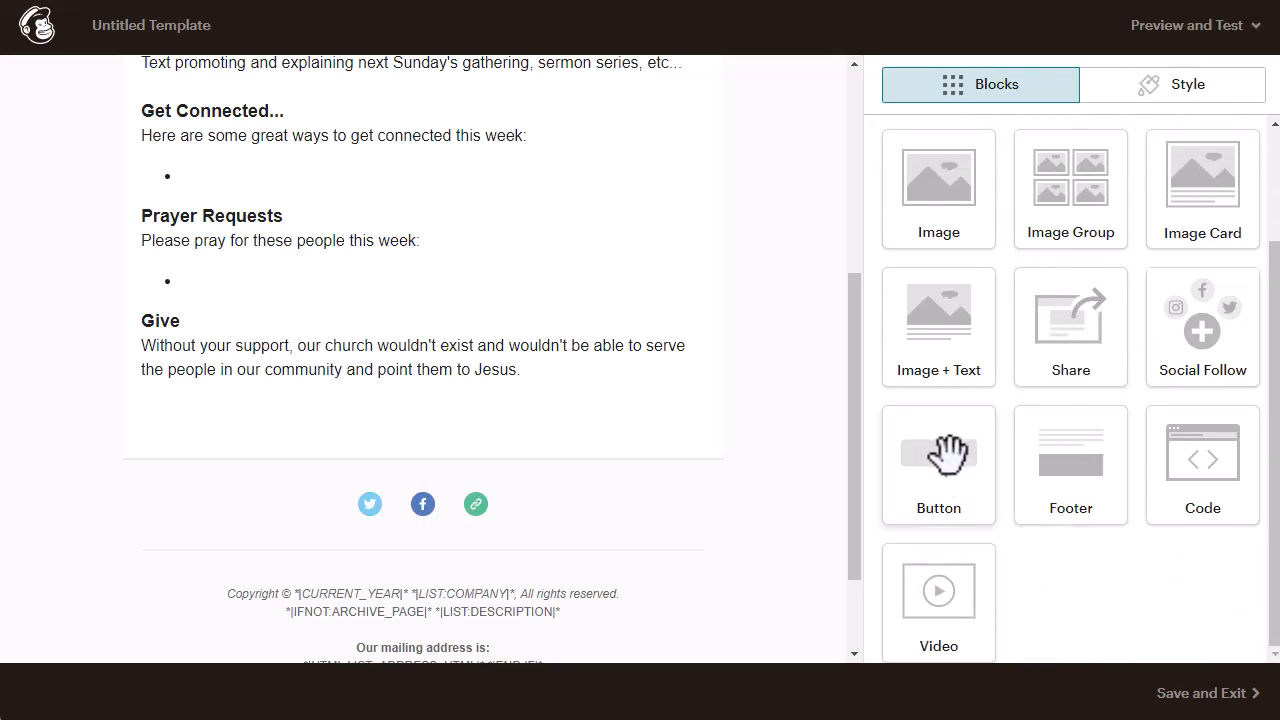
left_click_drag(947, 453, 390, 472)
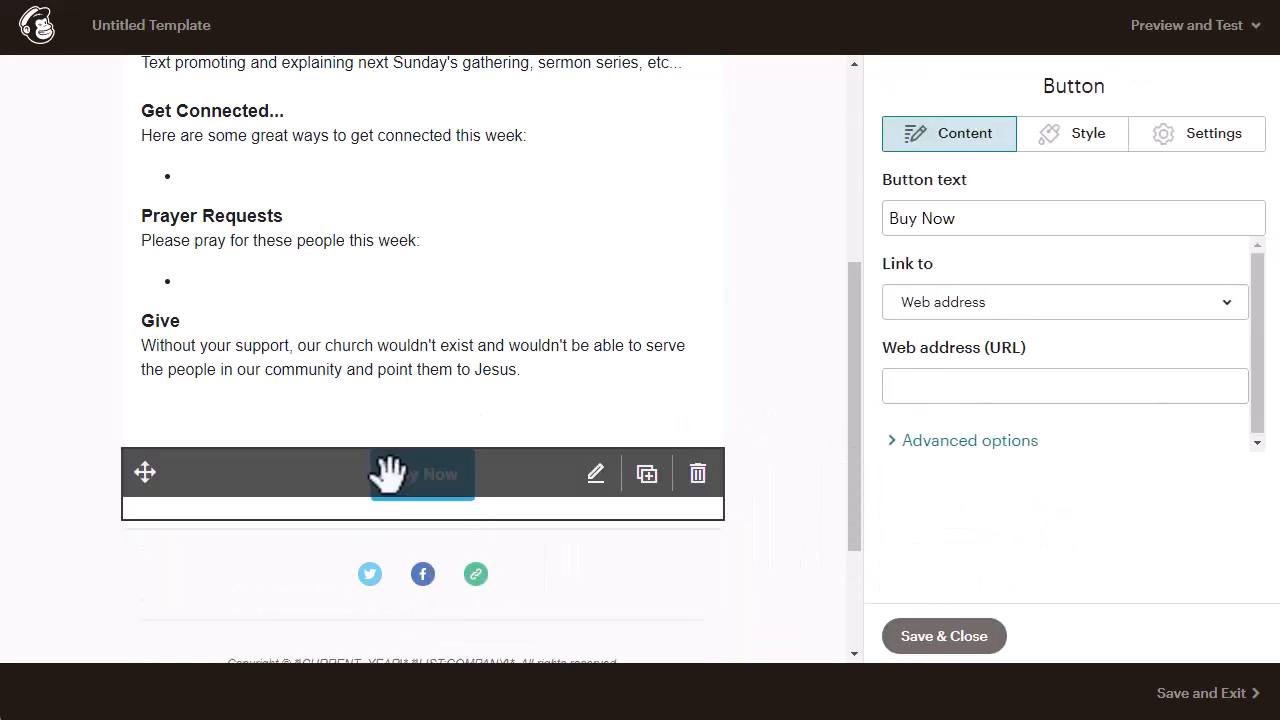
- Set the new button's text to "Give Now!"
double_click(915, 218)
type("G")
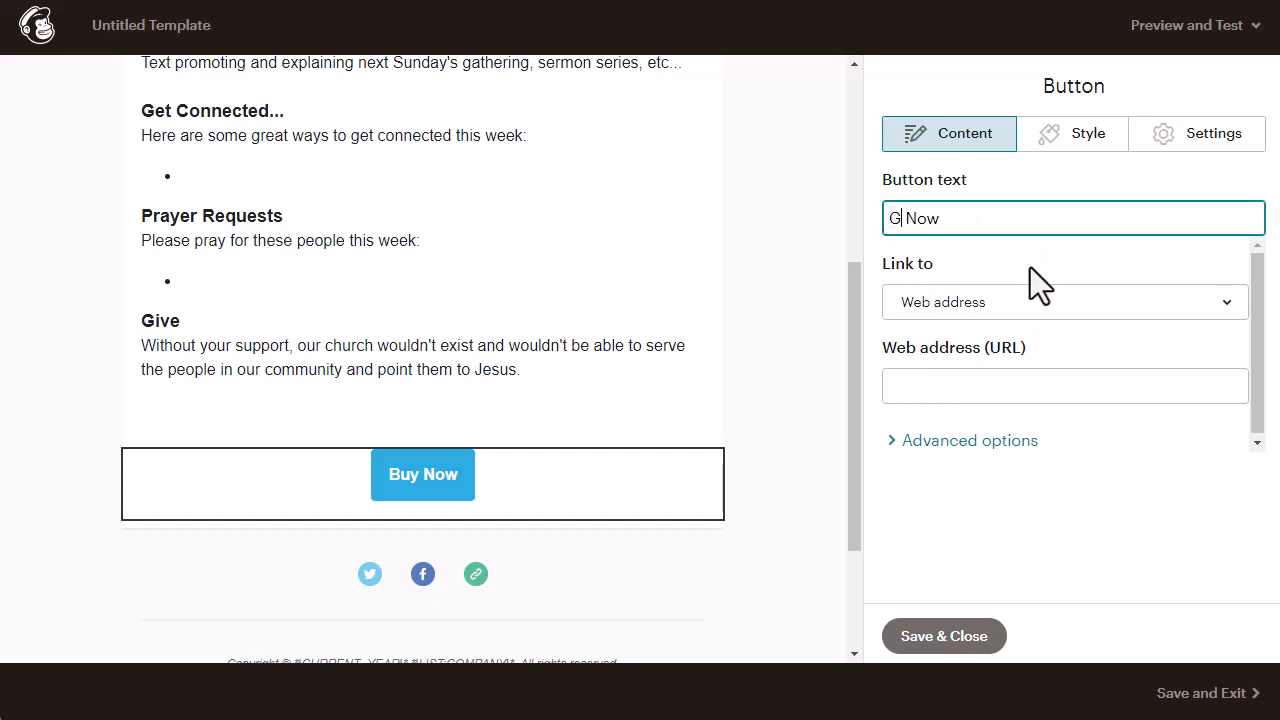
type("ive")
key("End")
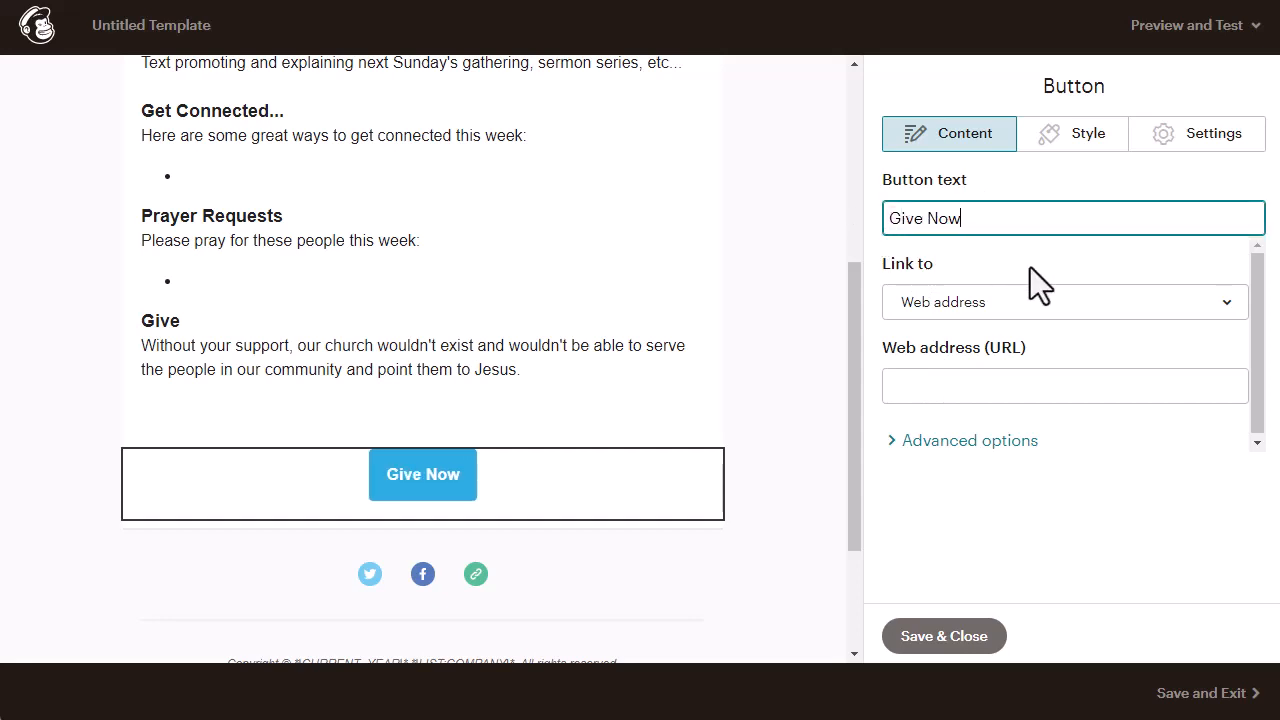
type("!")
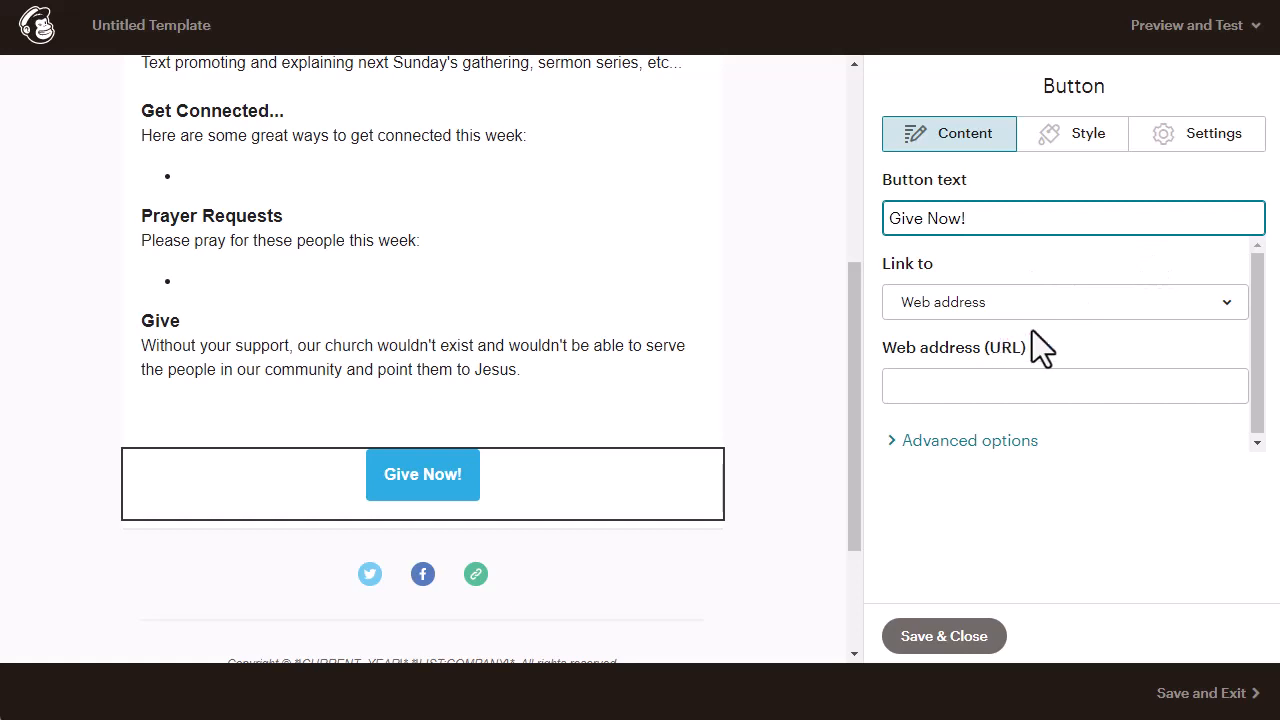
left_click(931, 386)
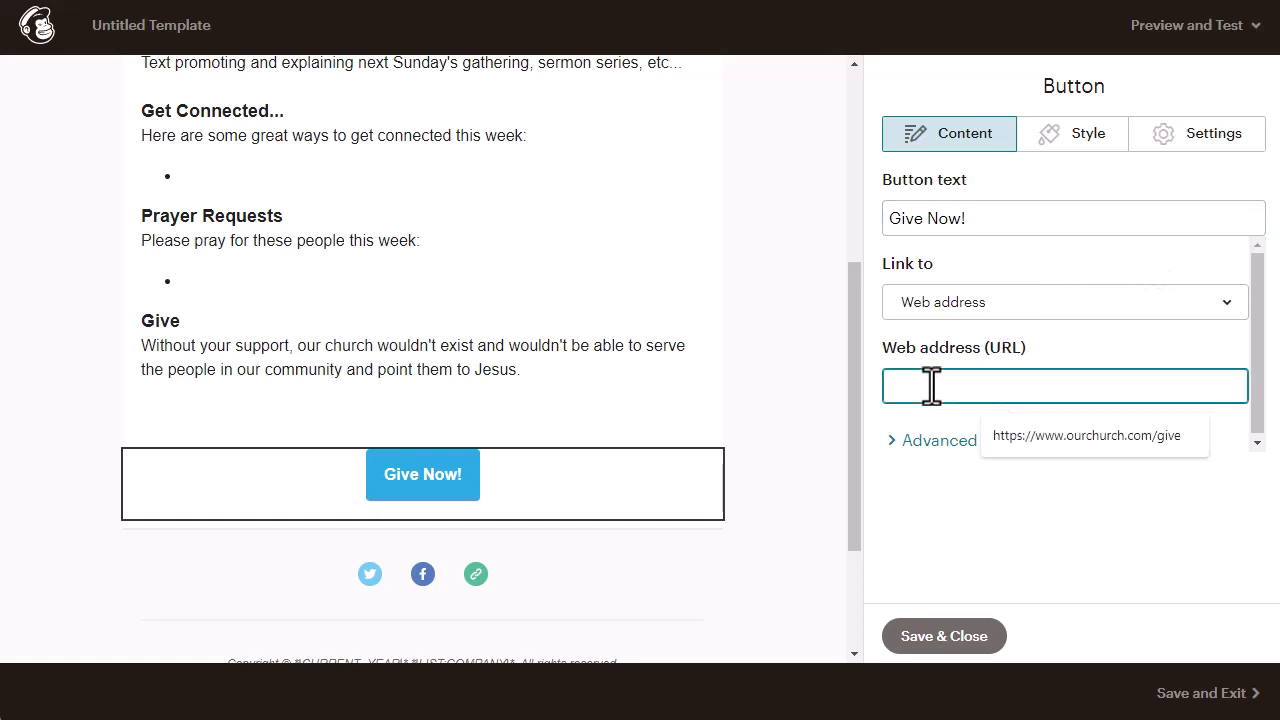
left_click(1079, 441)
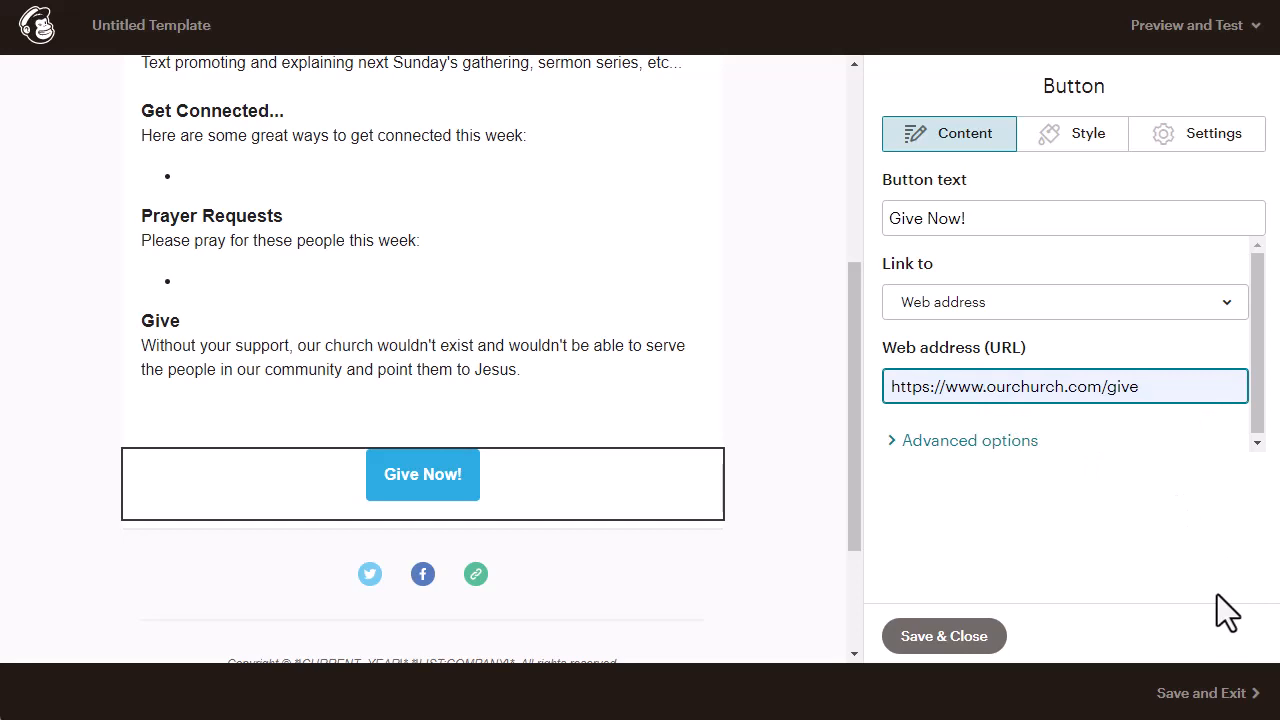
left_click(943, 637)
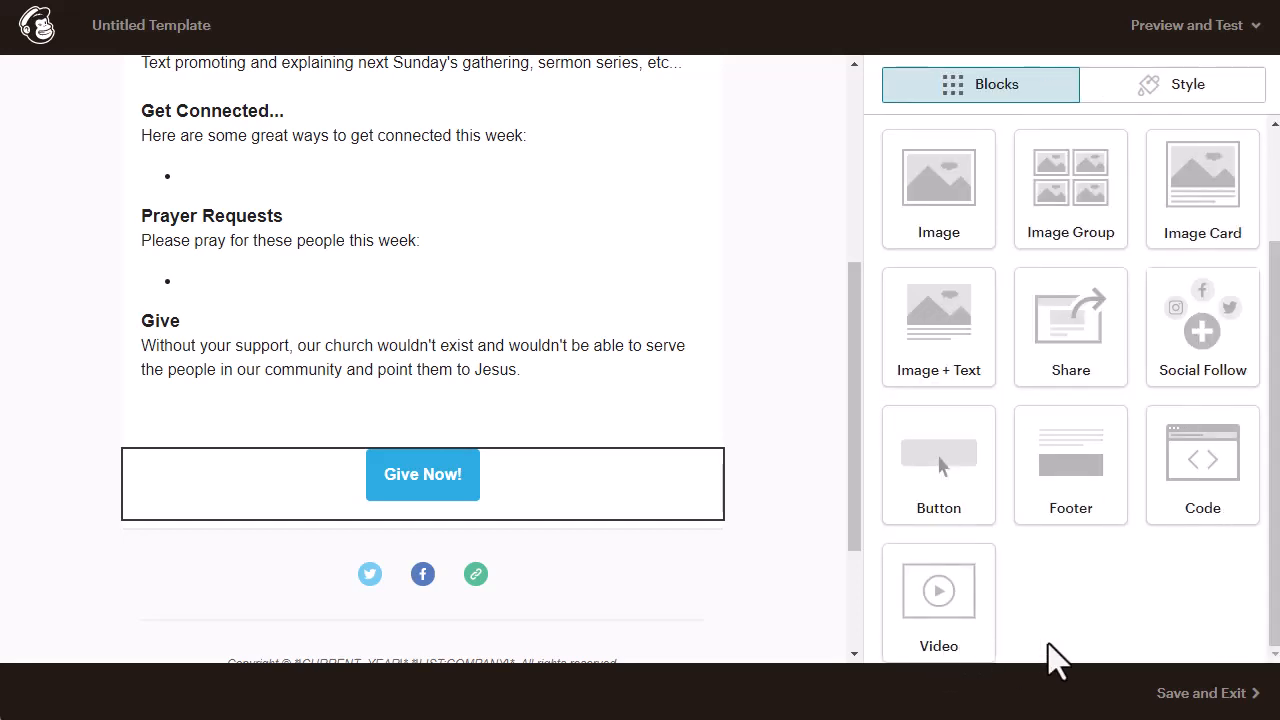
- Examine the whole newsletter layout in the editor and in preview mode, then return to the editor
scroll(741, 505, "up", 4)
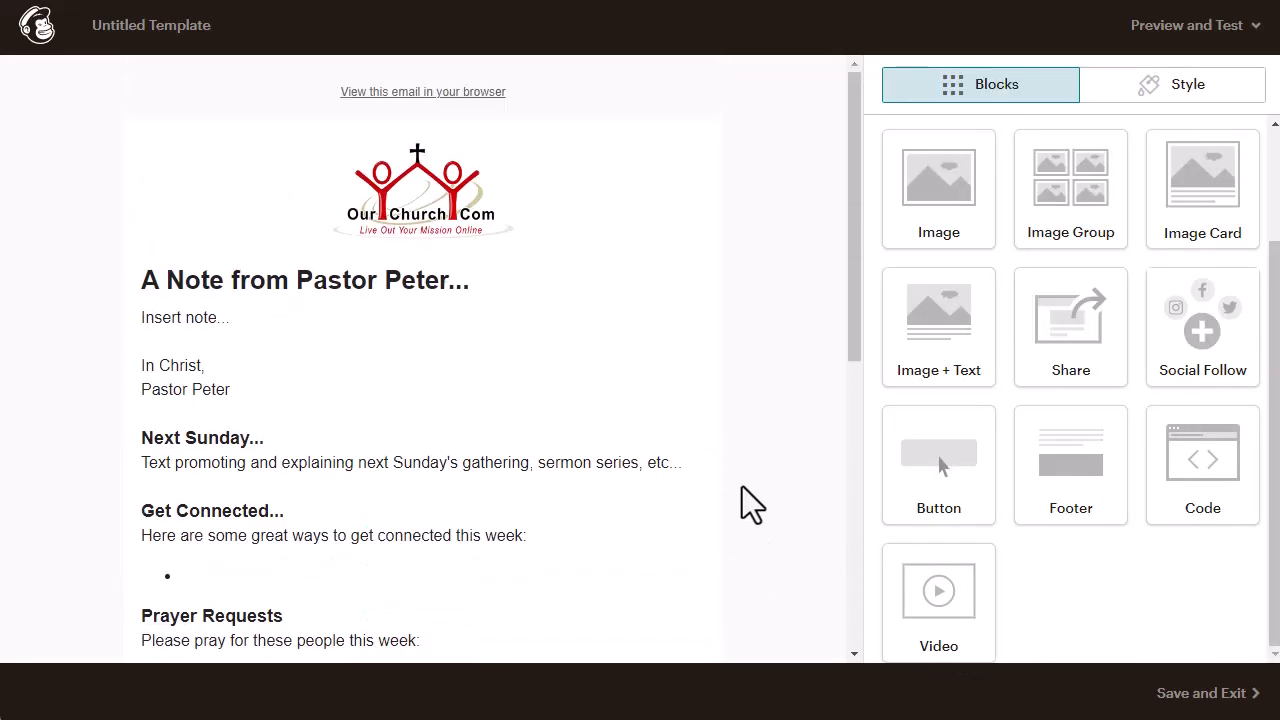
scroll(684, 360, "down", 3)
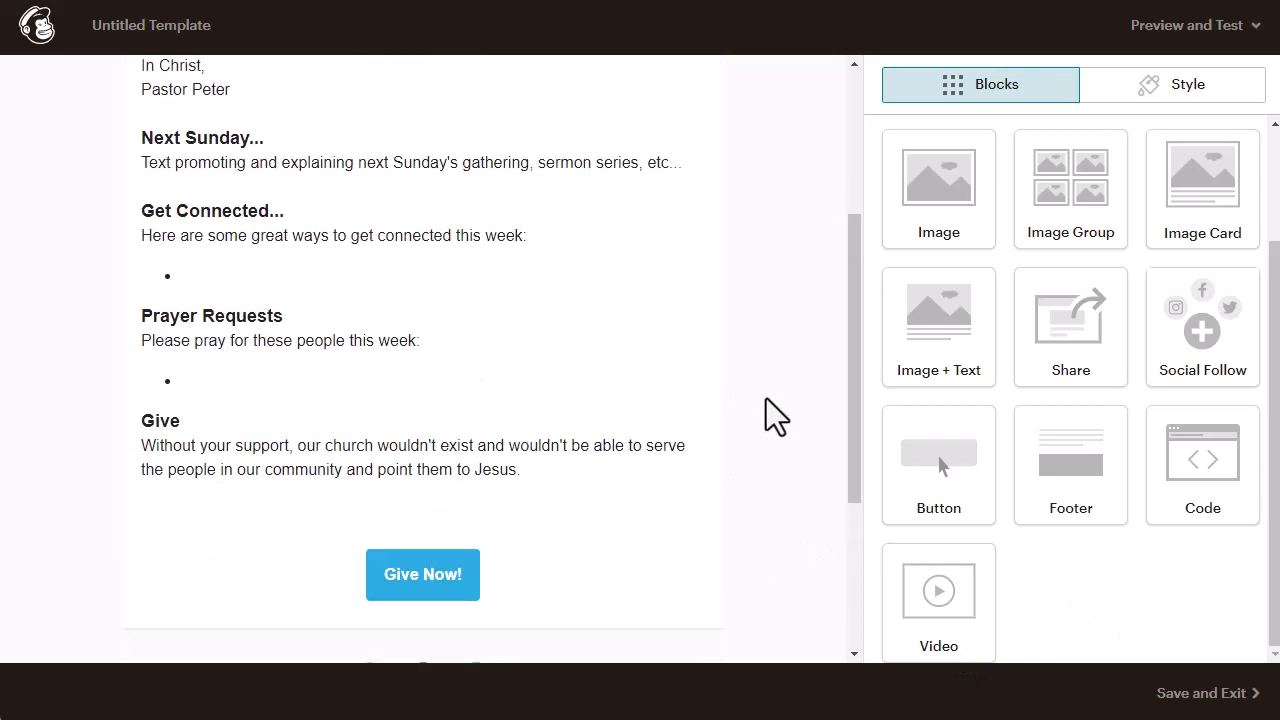
left_click(1178, 42)
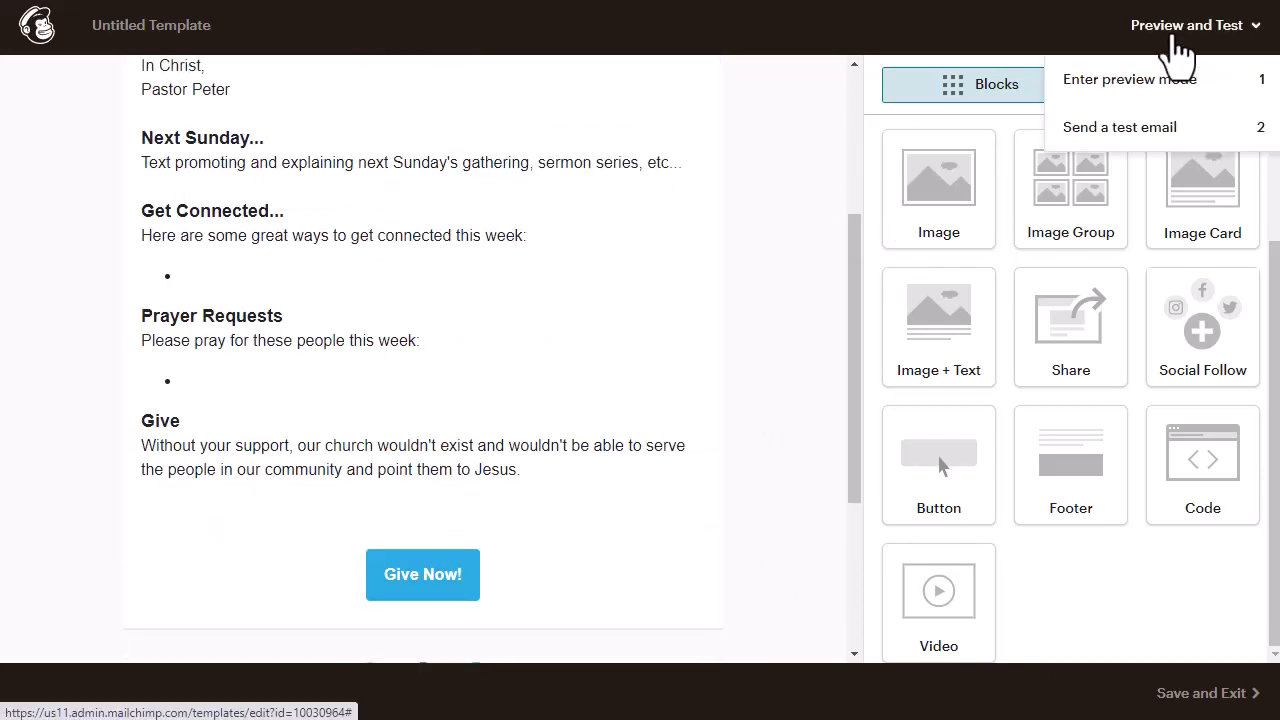
left_click(1131, 82)
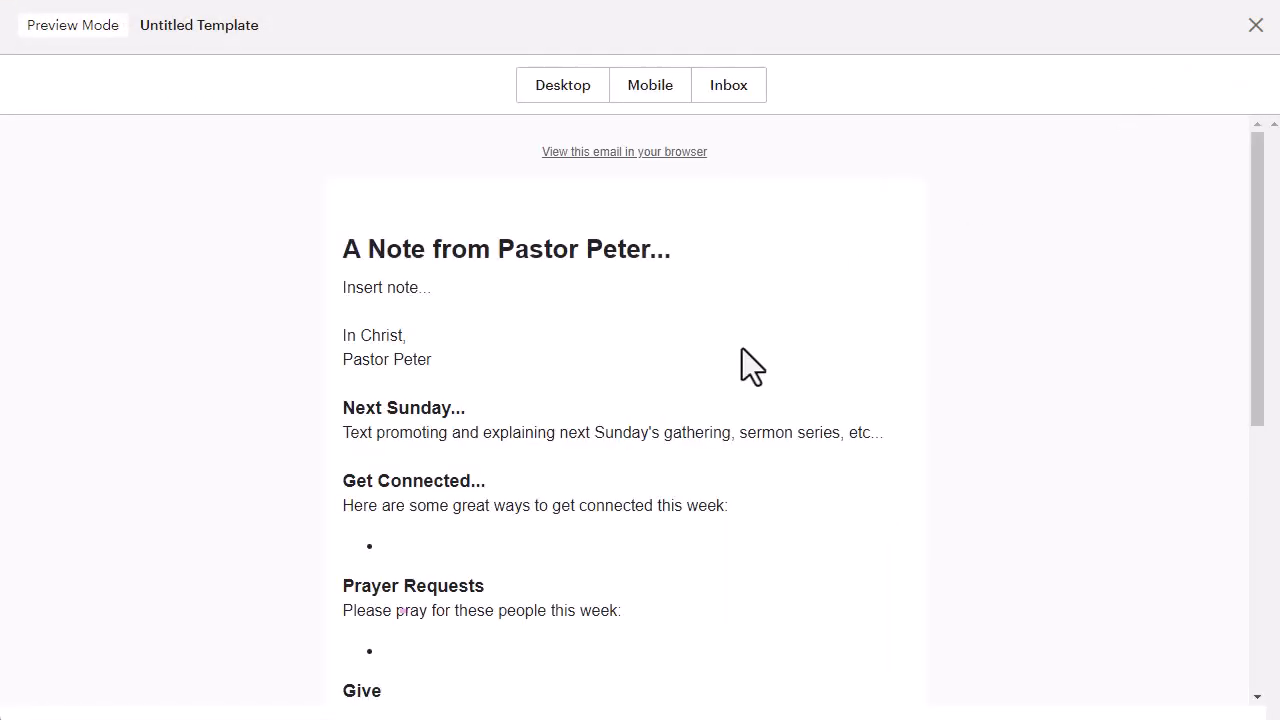
scroll(742, 348, "down", 4)
scroll(787, 371, "up", 4)
scroll(714, 380, "down", 3)
scroll(714, 380, "up", 3)
scroll(710, 336, "down", 2)
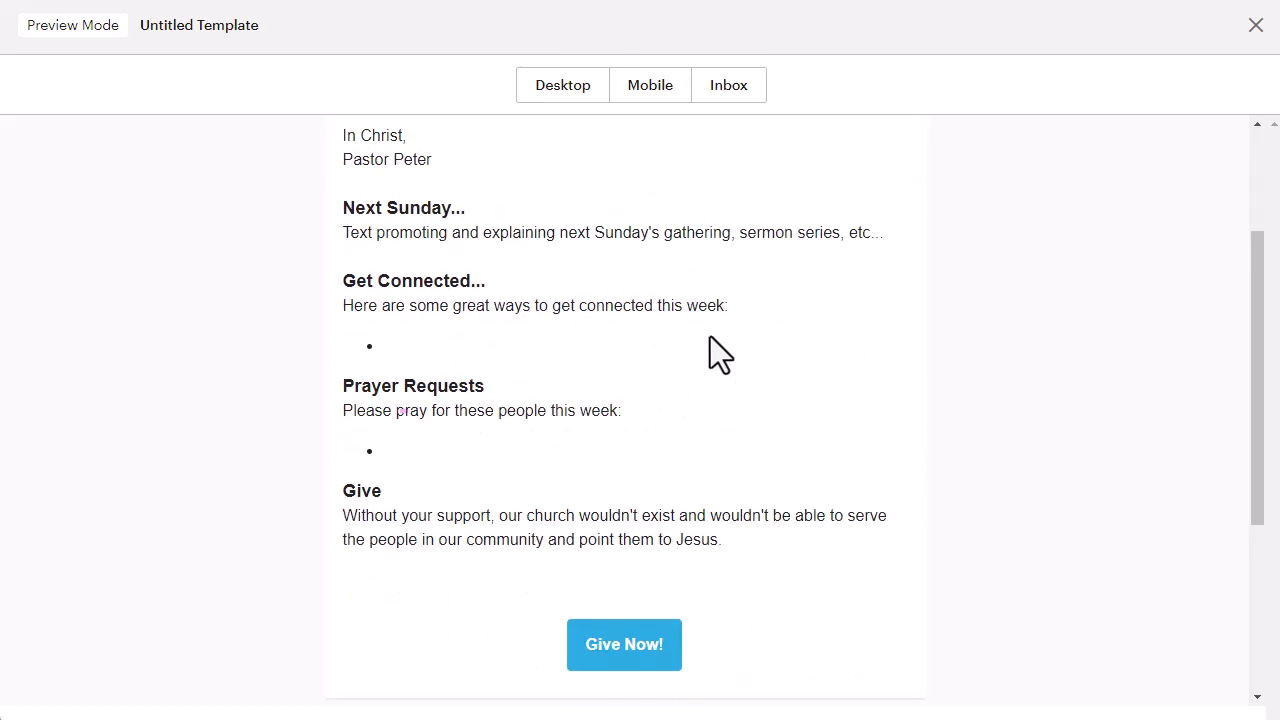
scroll(710, 336, "up", 2)
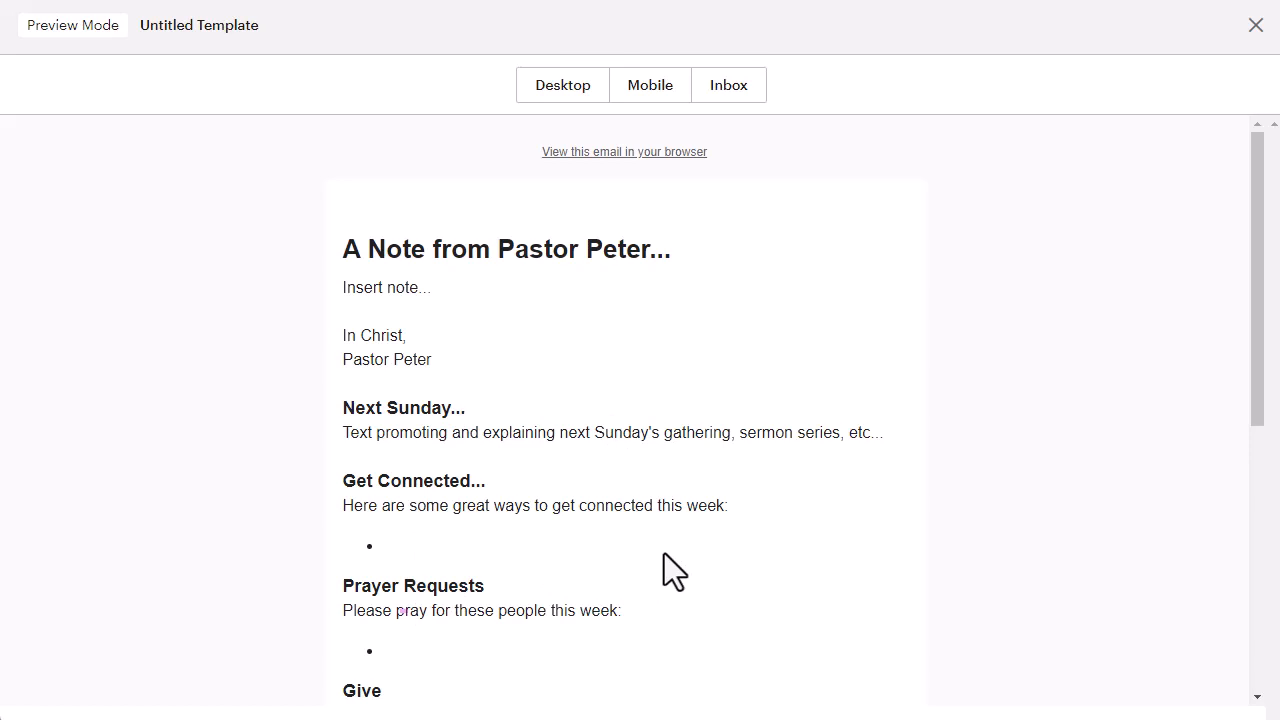
left_click(1256, 25)
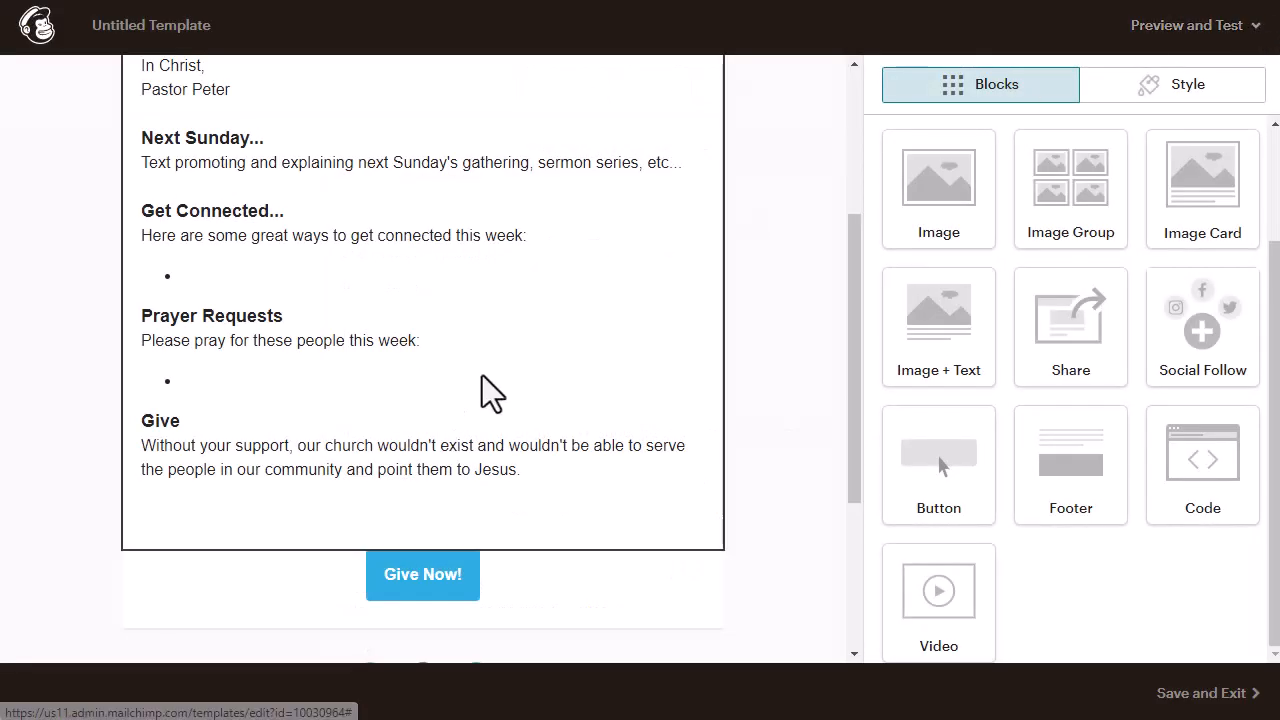
- Reopen the main text block for editing and delete the "Next Sunday..." heading, keeping its empty line
scroll(482, 375, "up", 2)
scroll(482, 374, "down", 1)
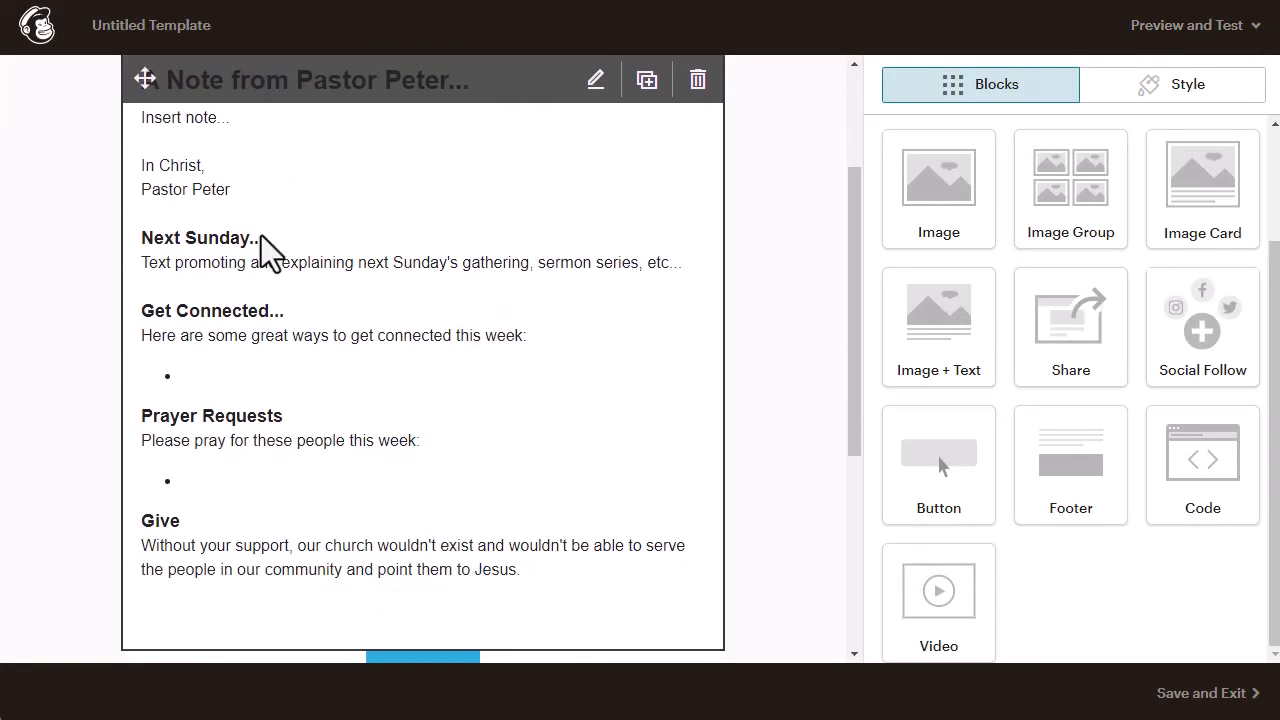
left_click(362, 238)
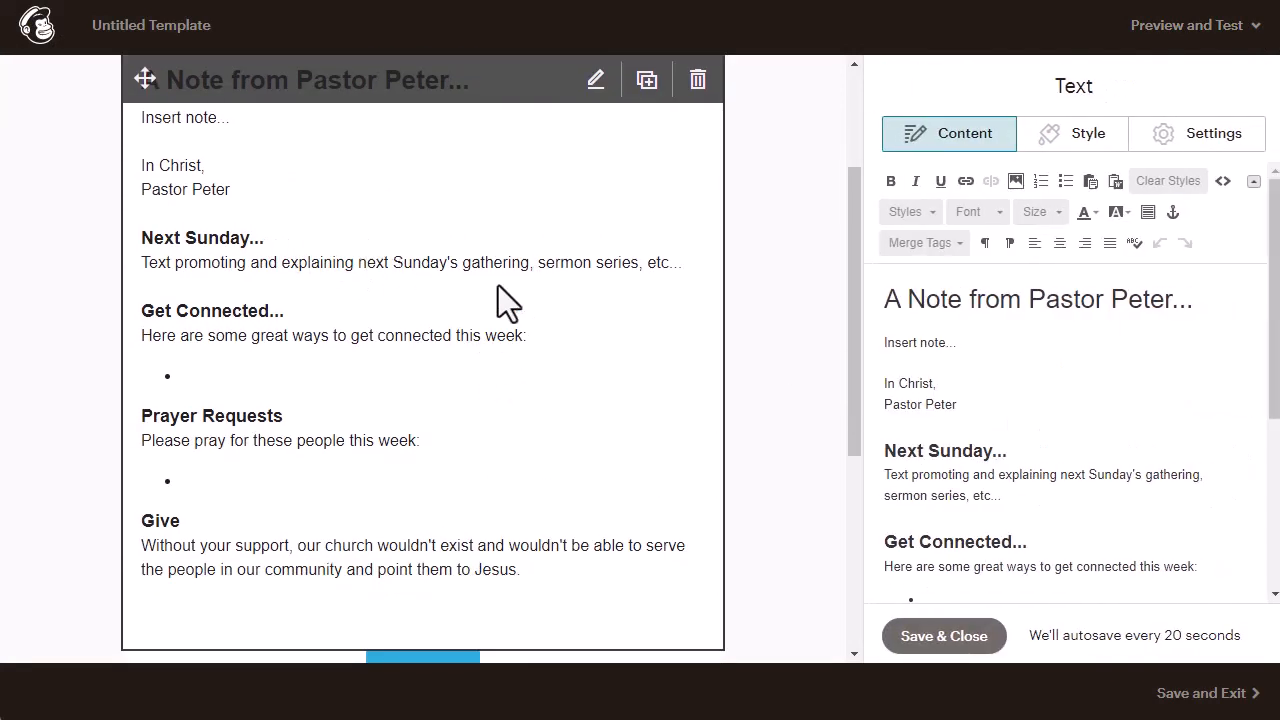
scroll(1150, 460, "down", 1)
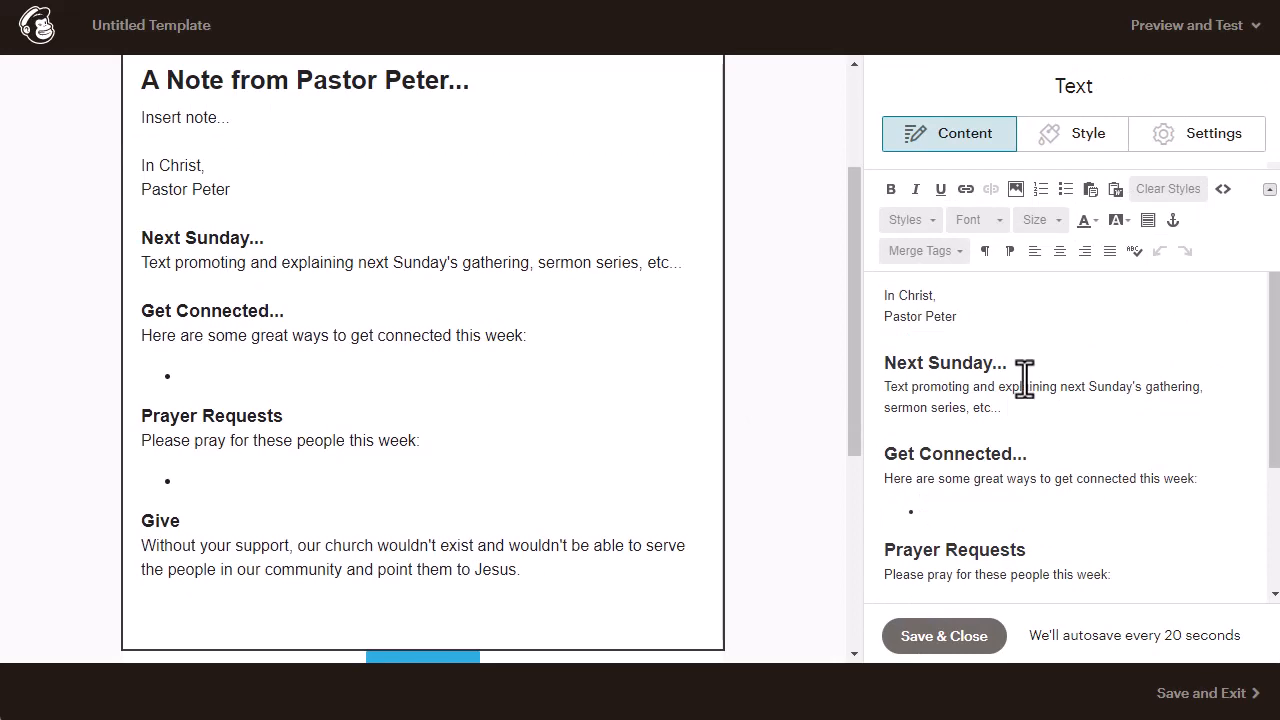
left_click_drag(1018, 365, 878, 364)
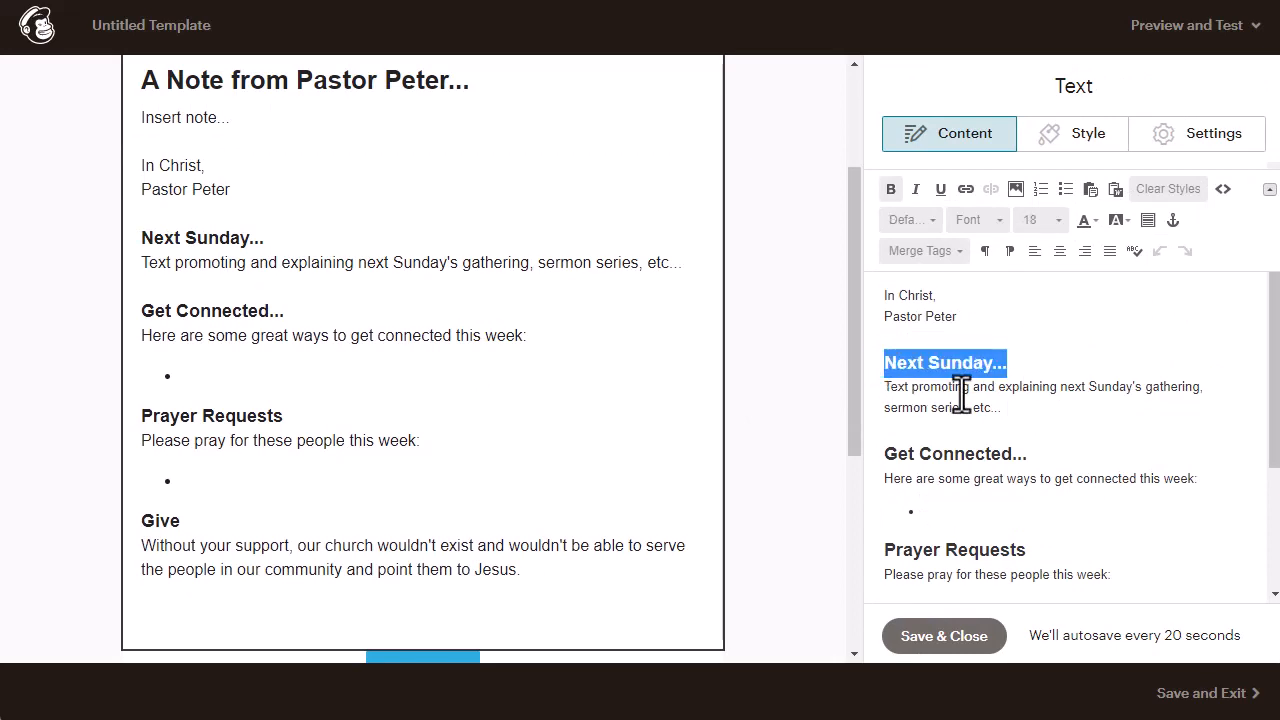
key("BackSpace")
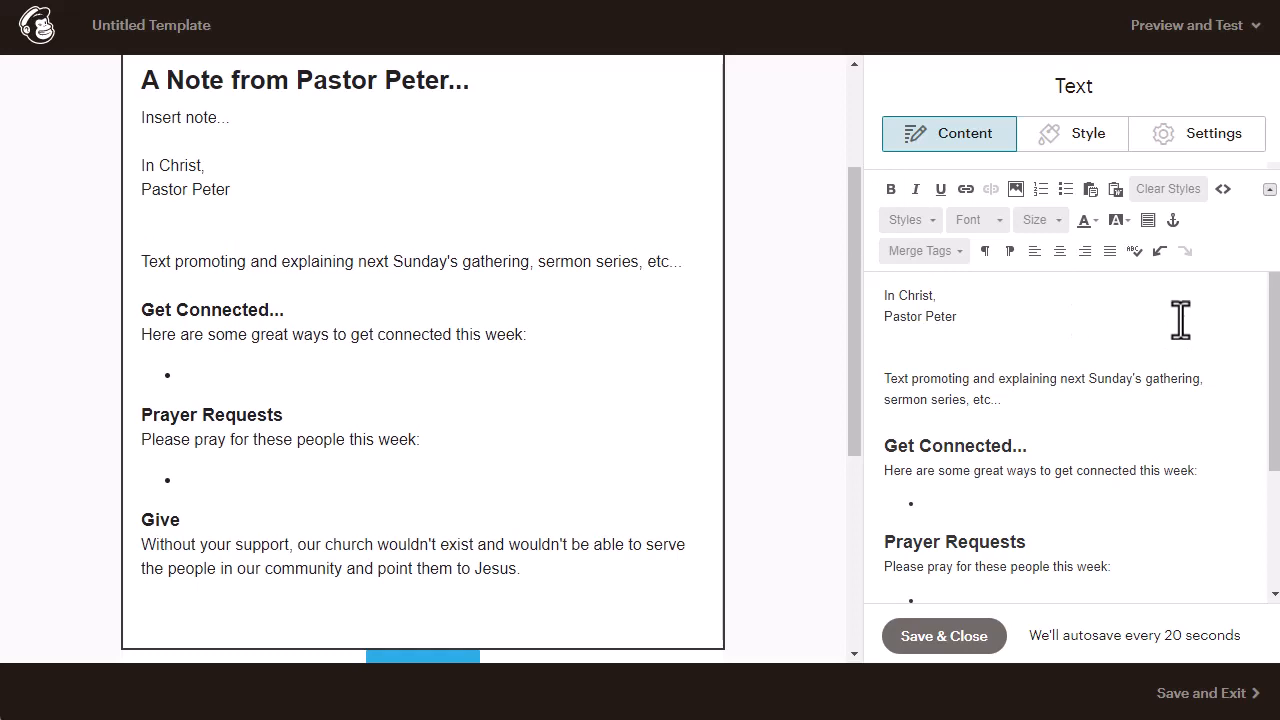
left_click(1013, 191)
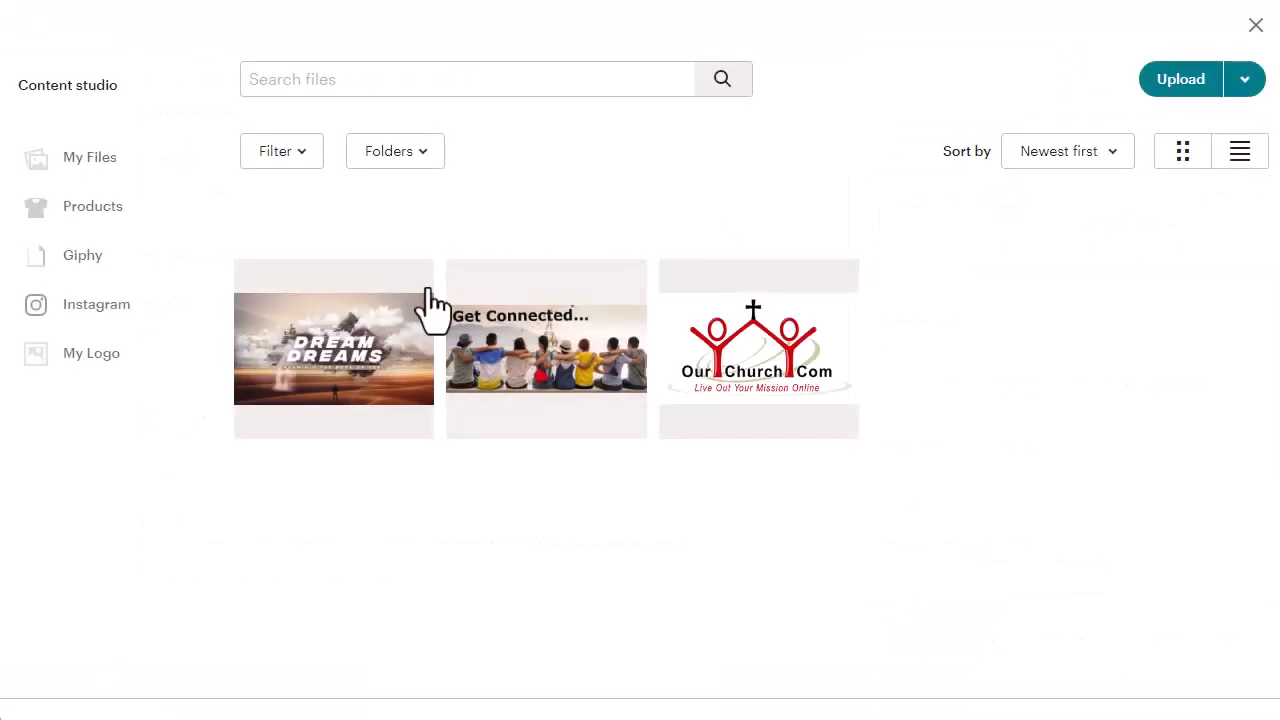
left_click(337, 350)
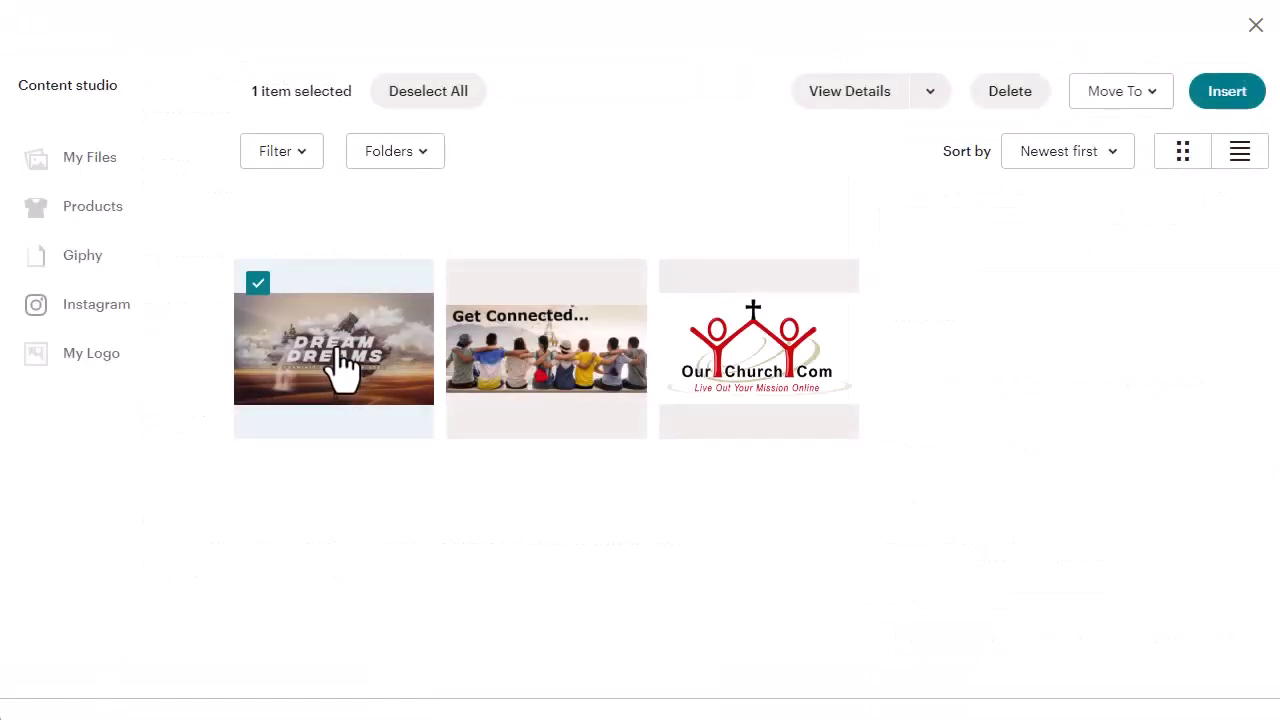
left_click(1219, 95)
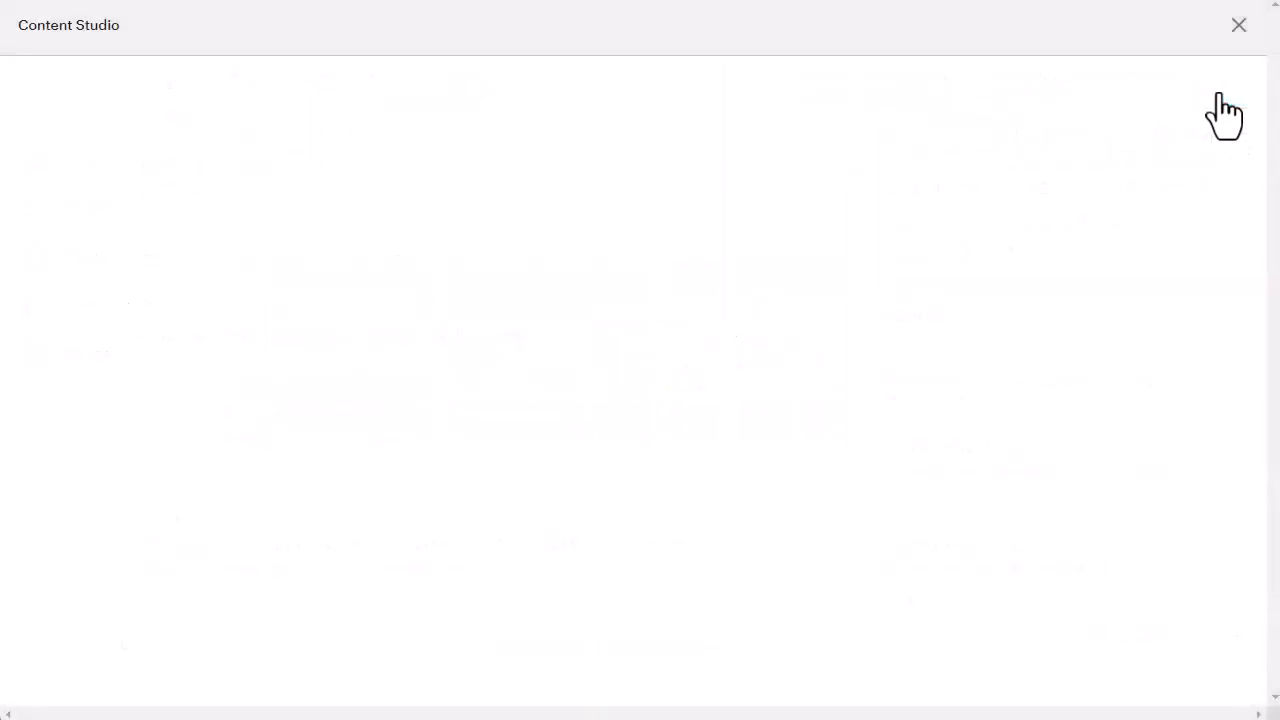
left_click(111, 434)
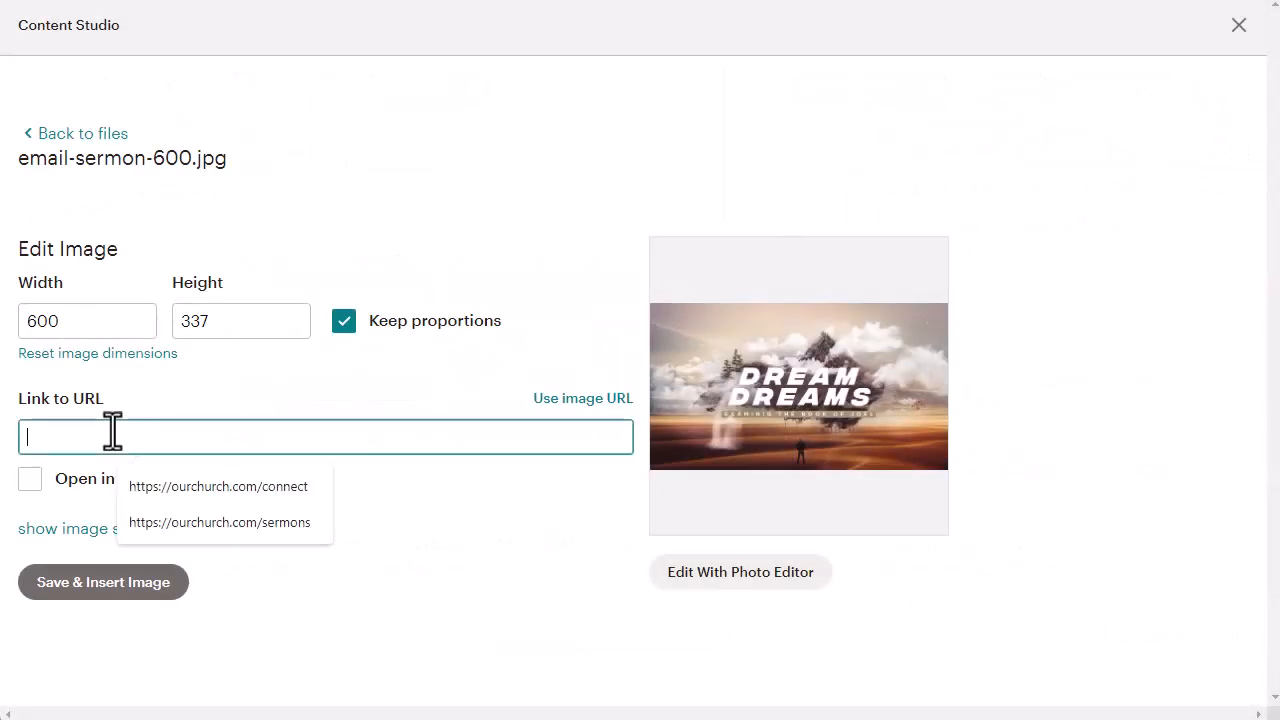
left_click(224, 523)
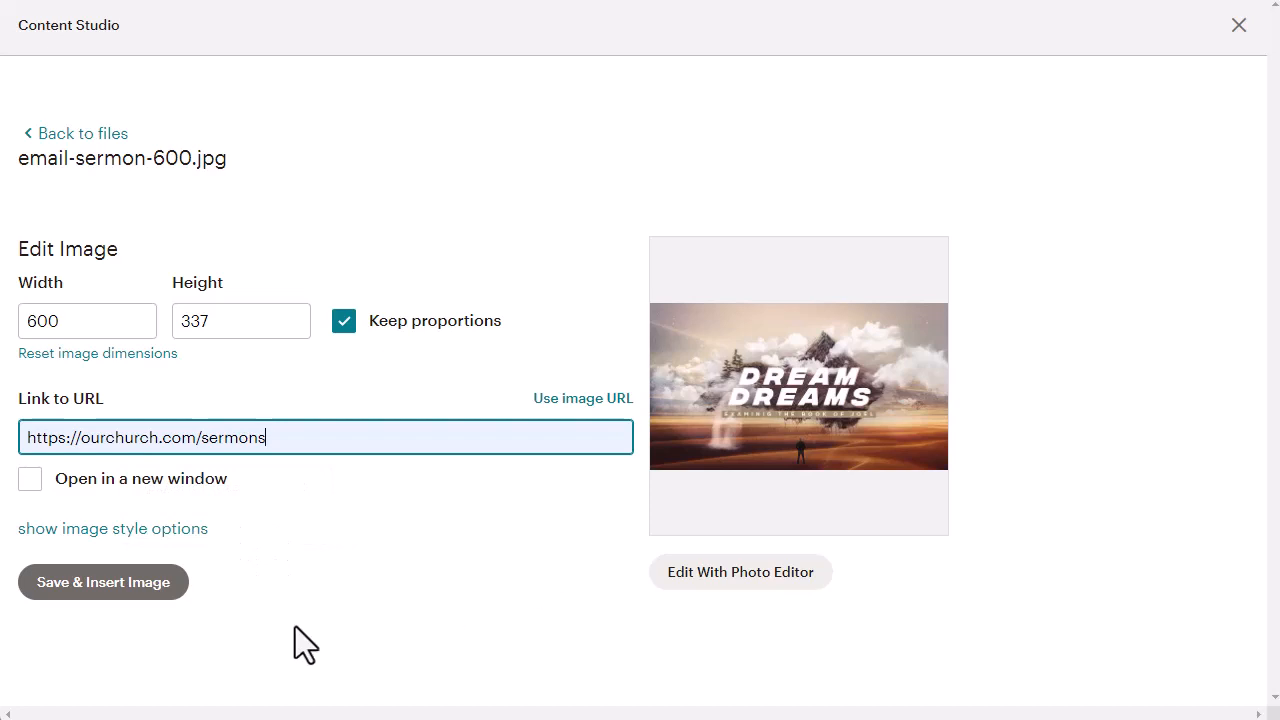
left_click(95, 588)
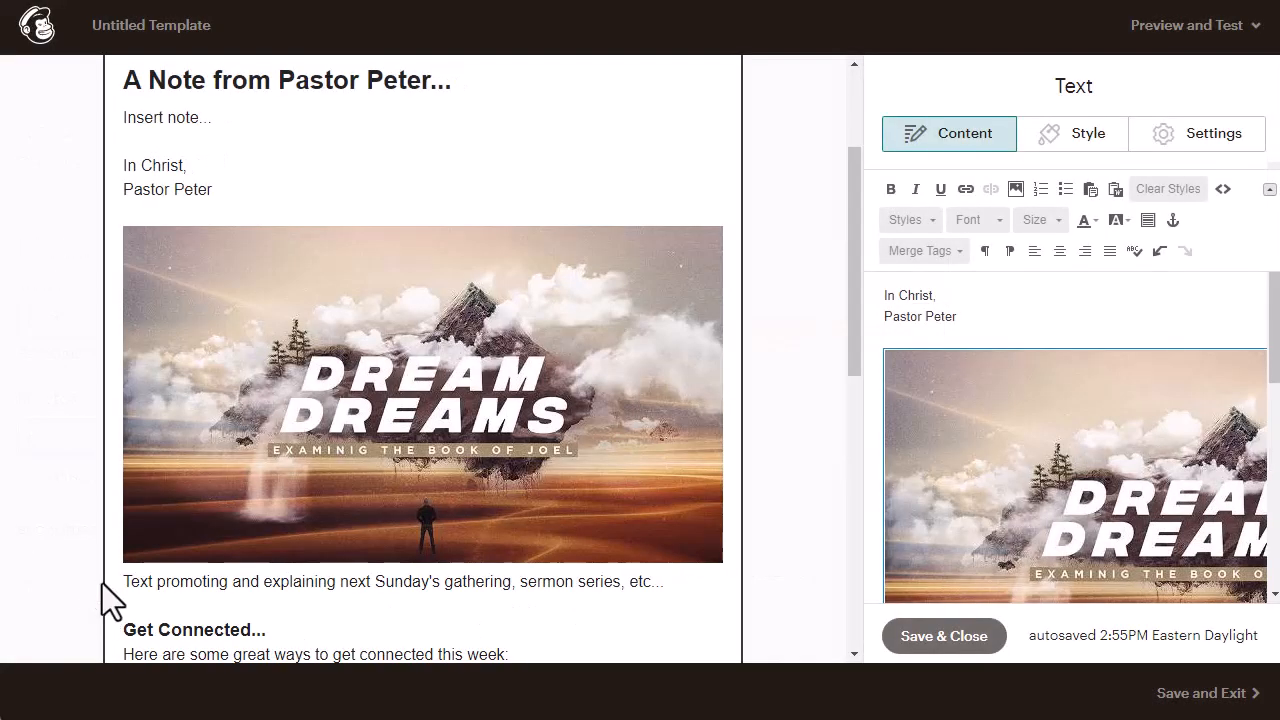
- Delete the "Get Connected..." heading from the text block, keeping its empty line
scroll(488, 445, "down", 3)
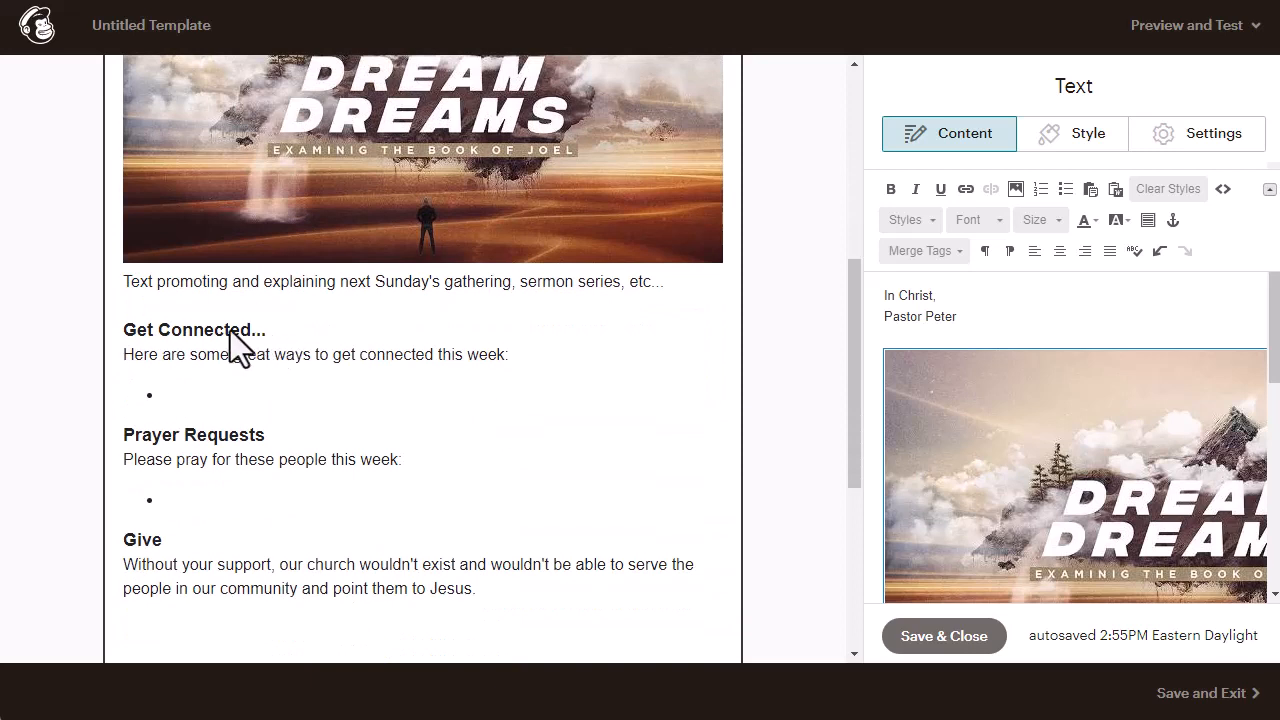
scroll(1096, 449, "down", 5)
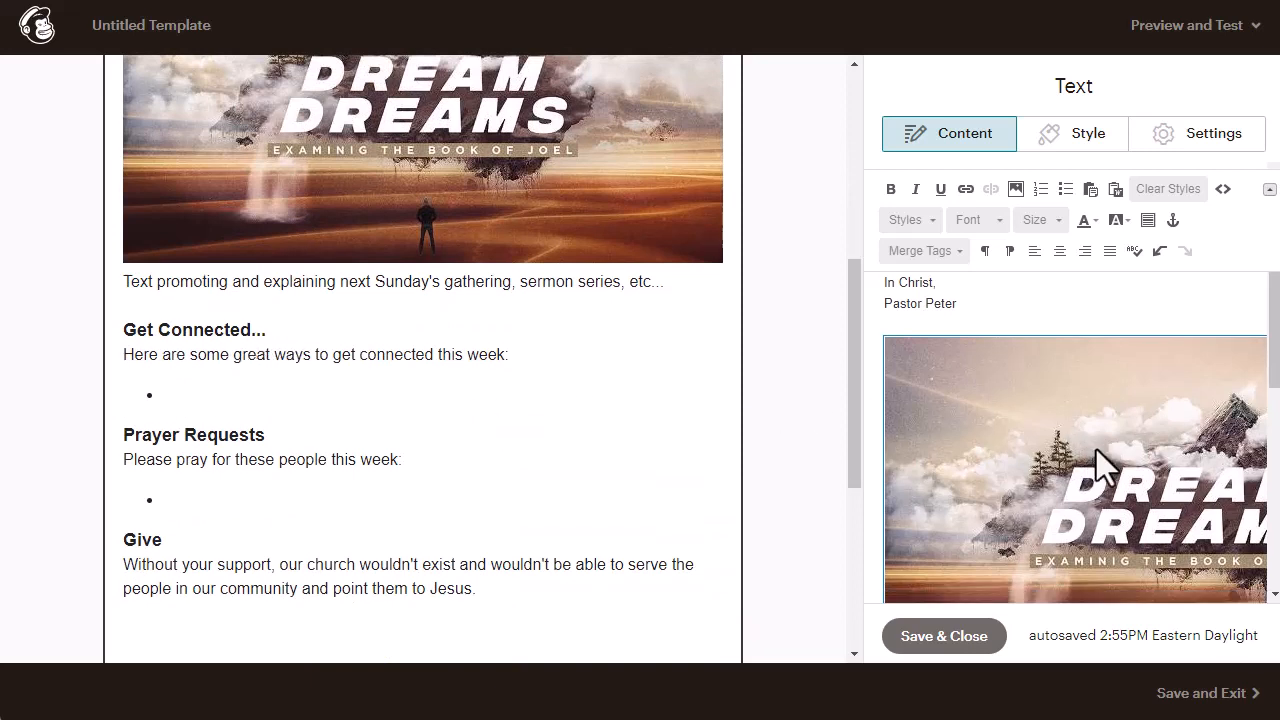
left_click_drag(1040, 472, 851, 486)
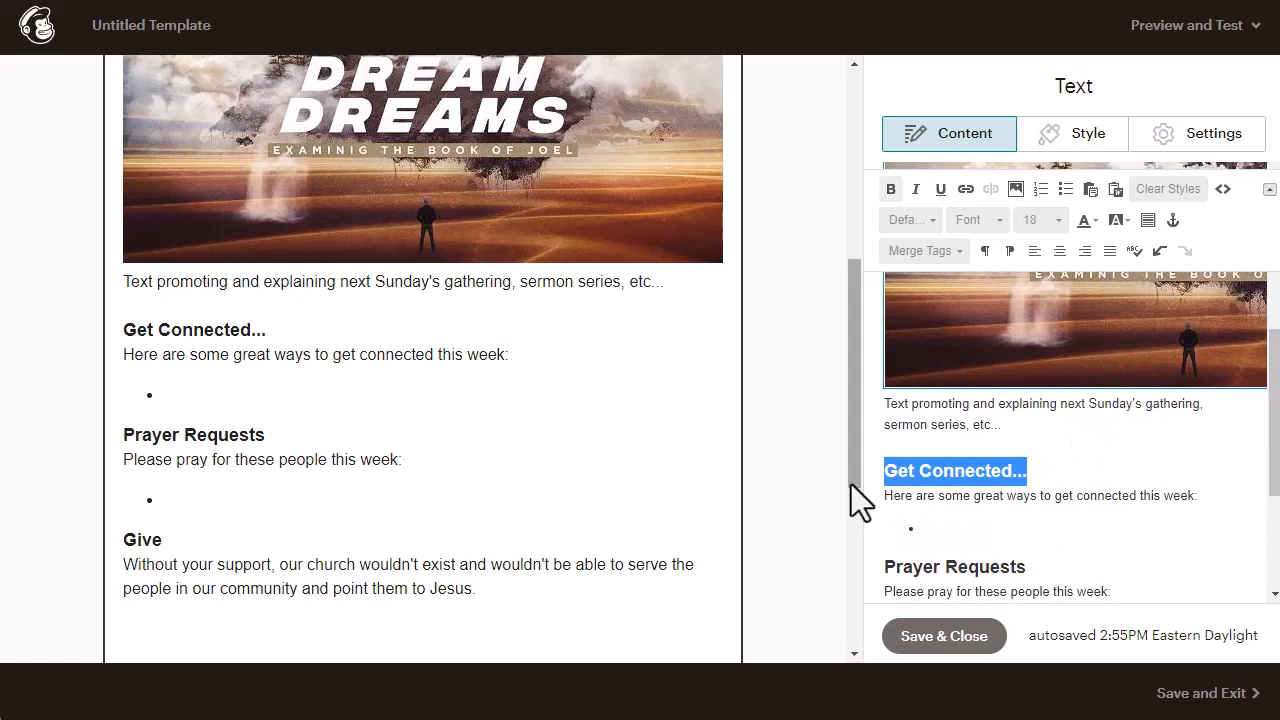
key("BackSpace")
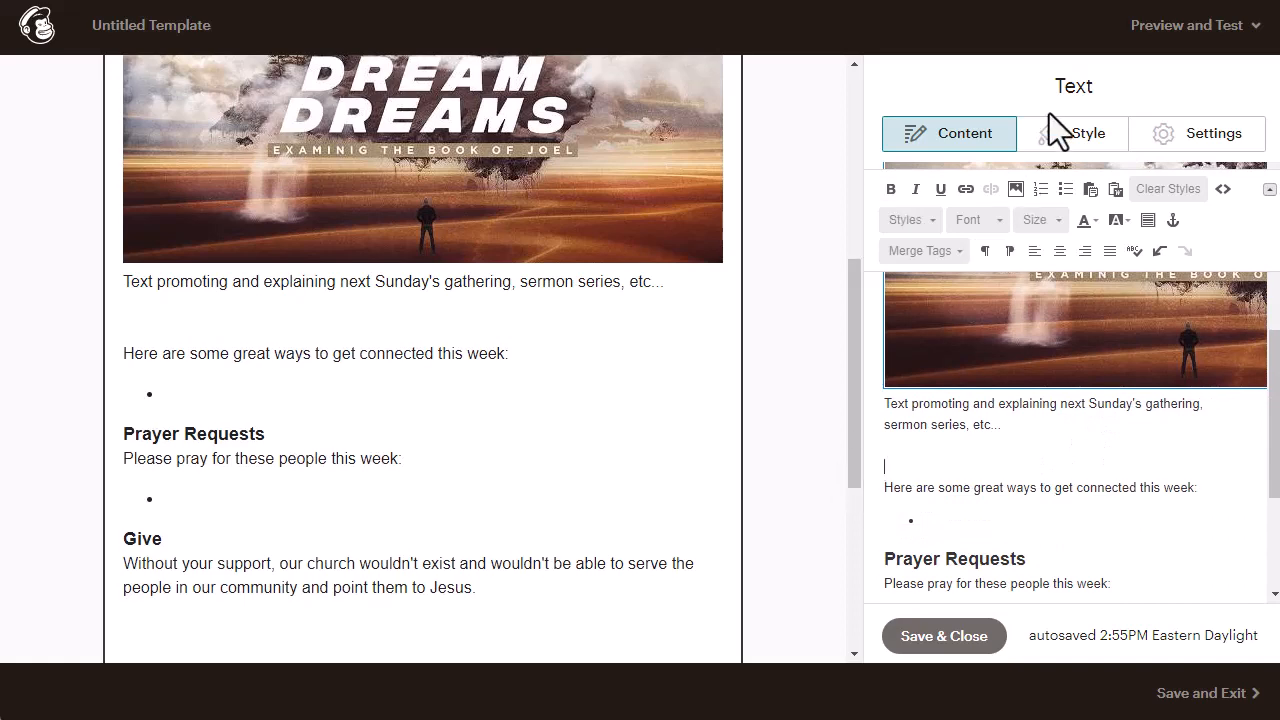
left_click(1014, 190)
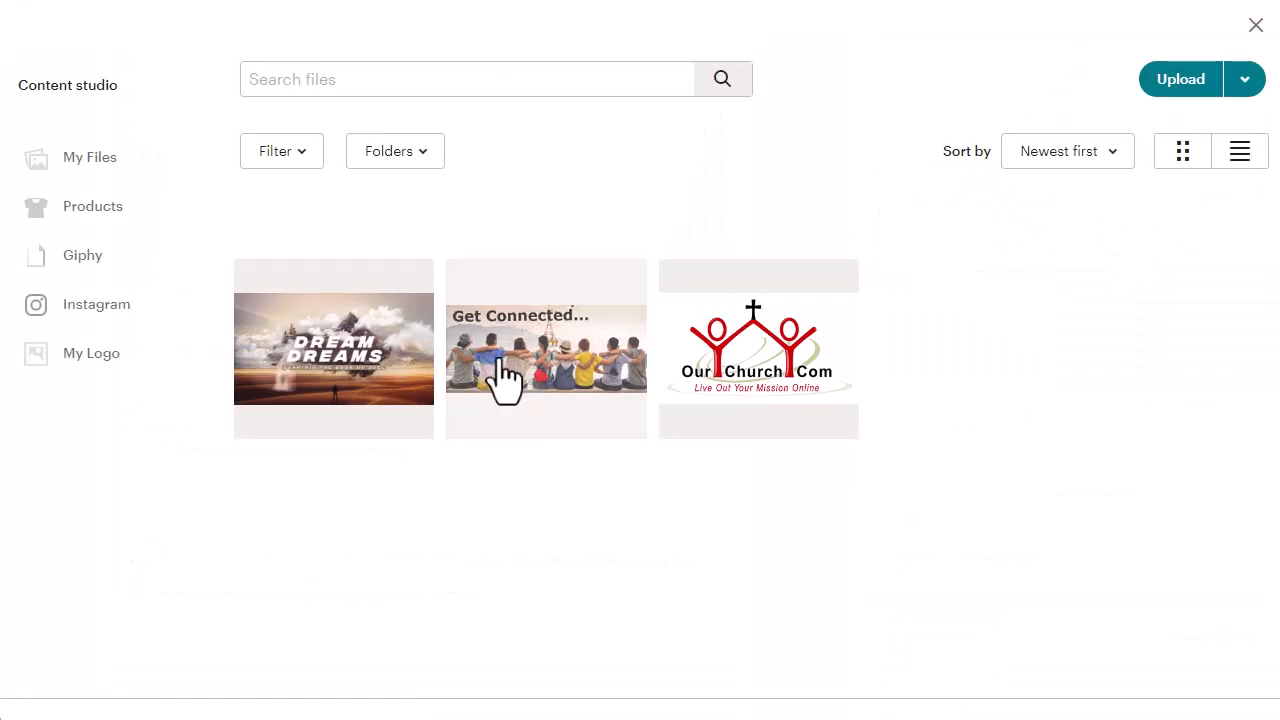
left_click(528, 348)
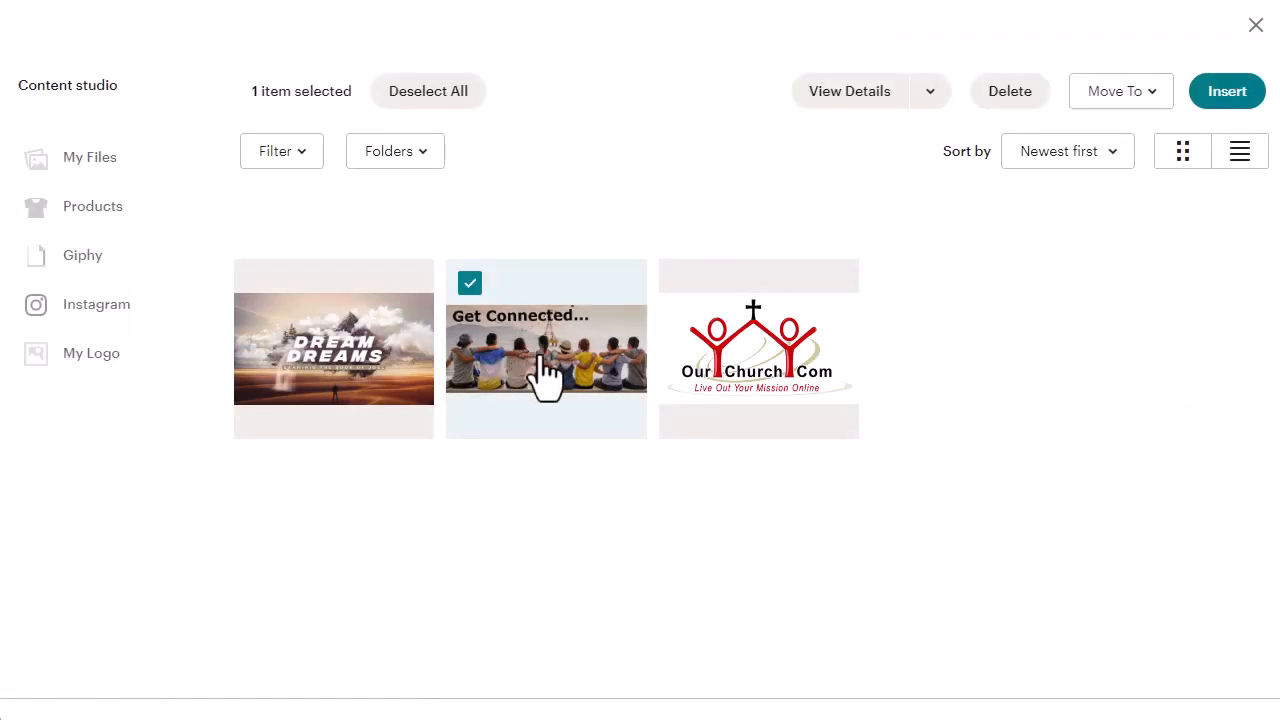
left_click(1222, 98)
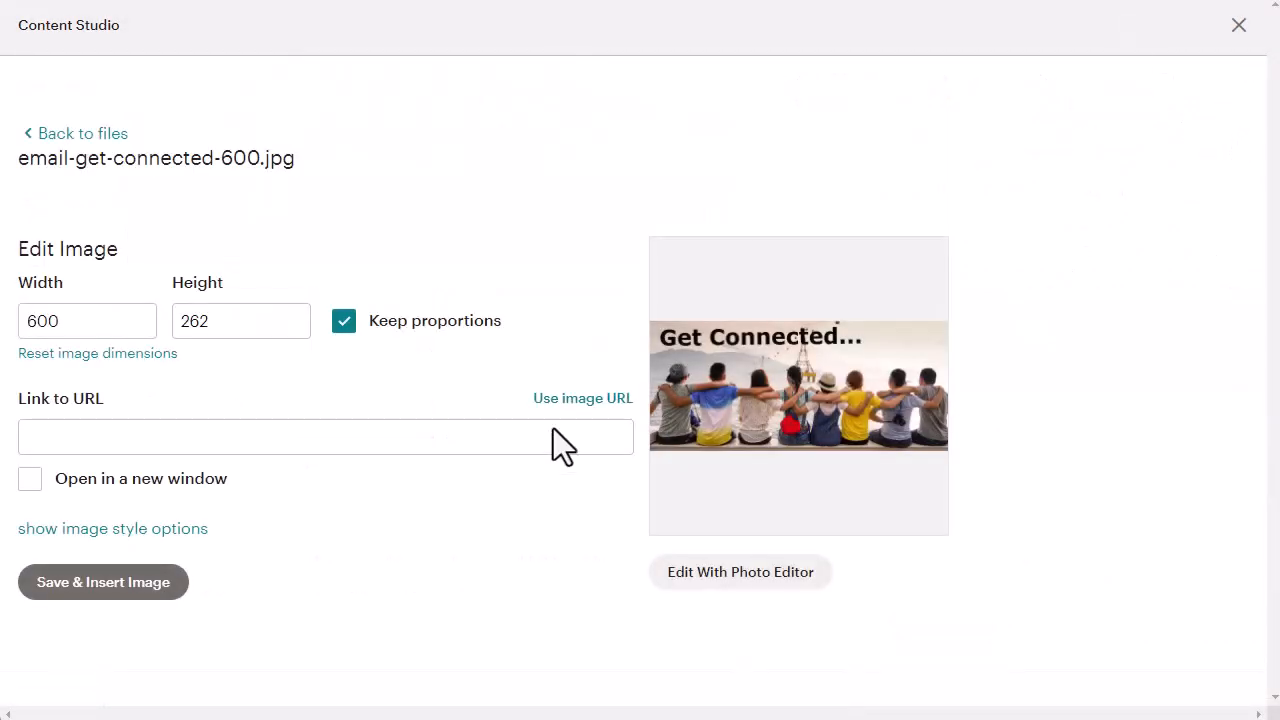
left_click(340, 440)
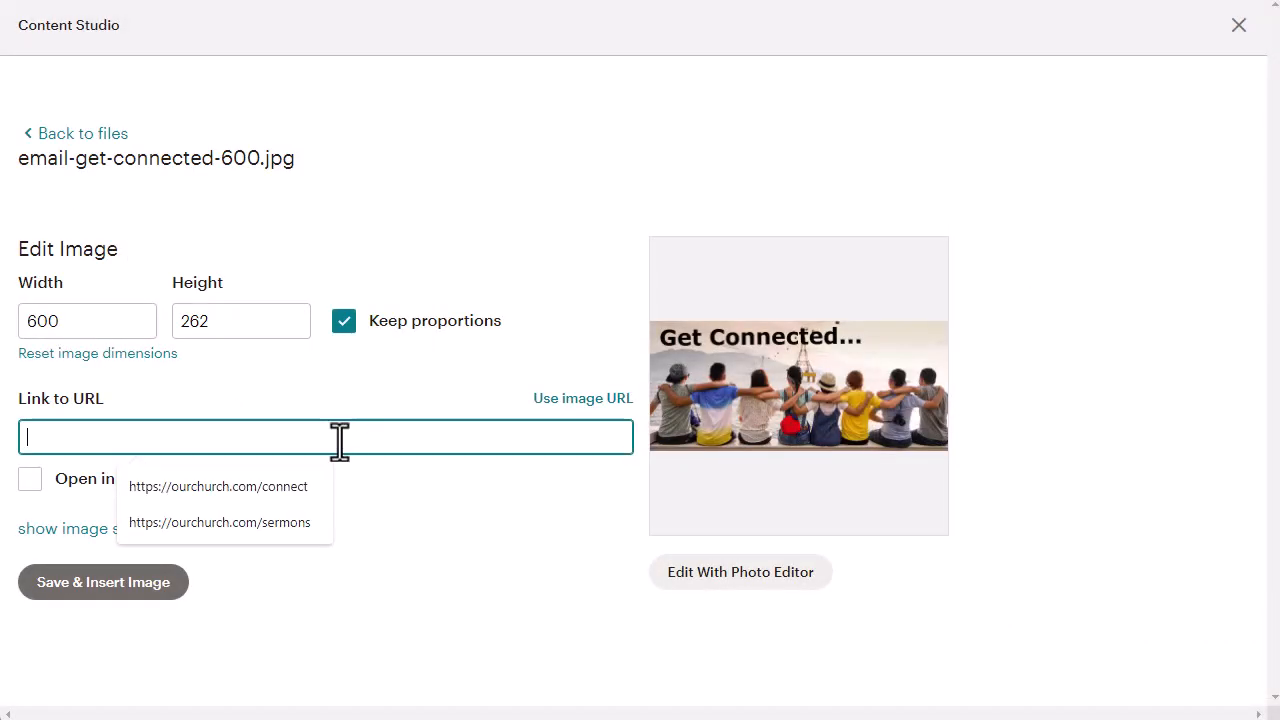
left_click(274, 491)
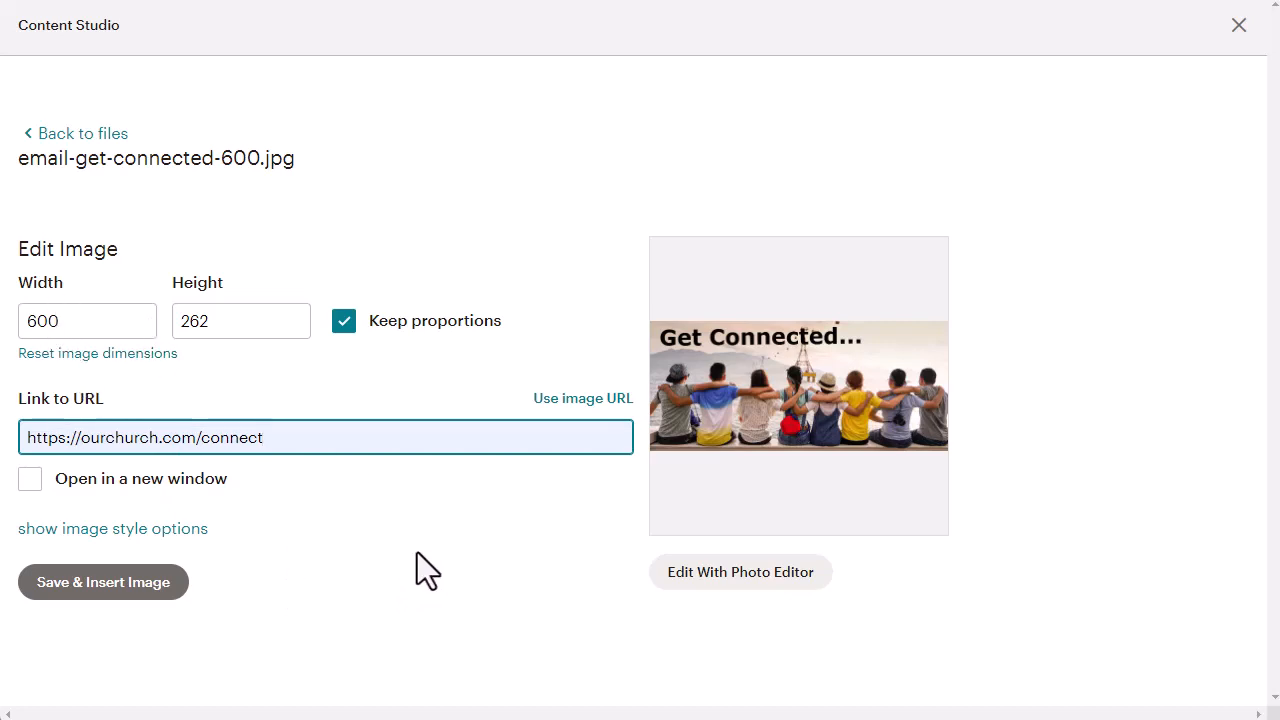
left_click(118, 588)
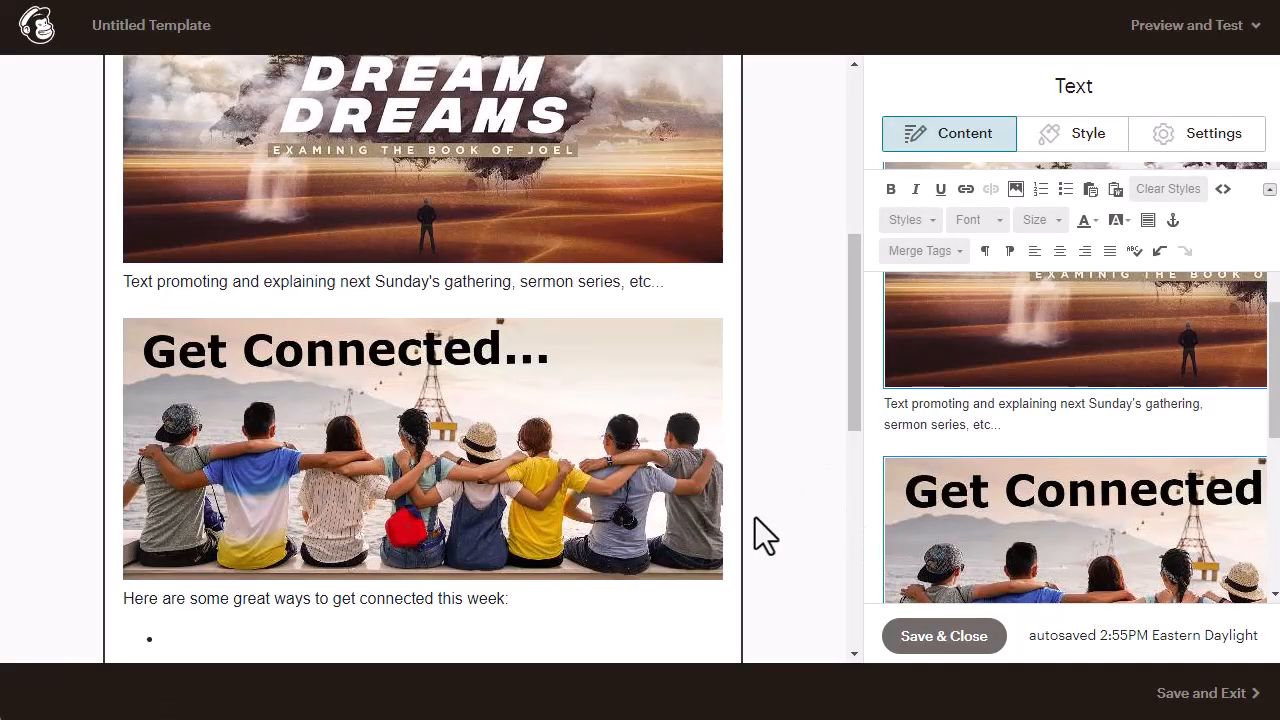
- Check the section images and texts of the main text block, and save and close the block
scroll(543, 514, "down", 3)
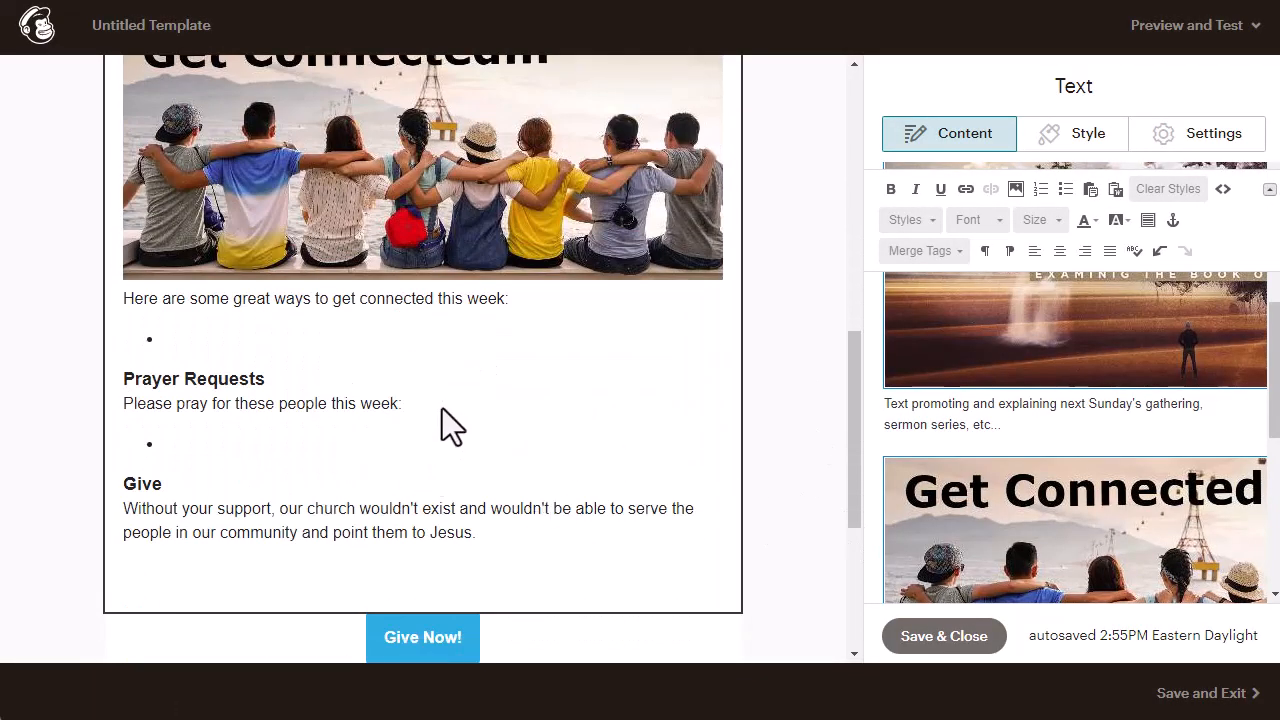
scroll(730, 512, "up", 4)
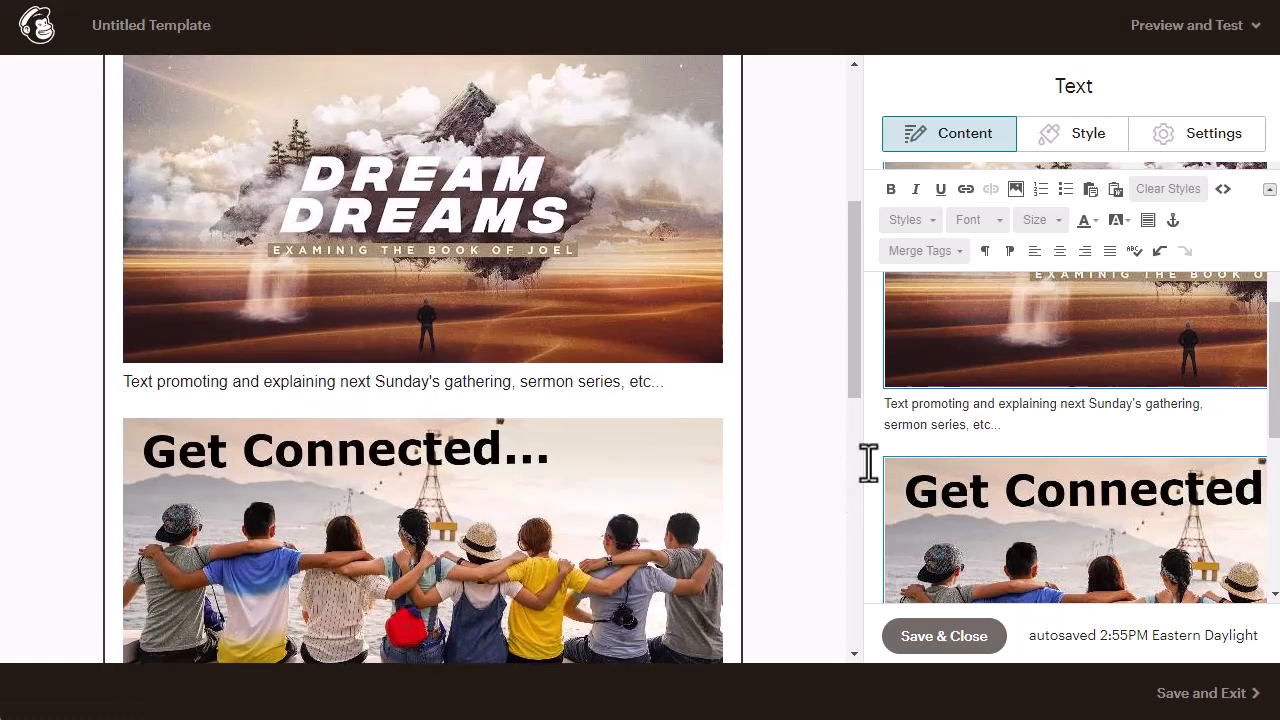
scroll(1026, 451, "down", 4)
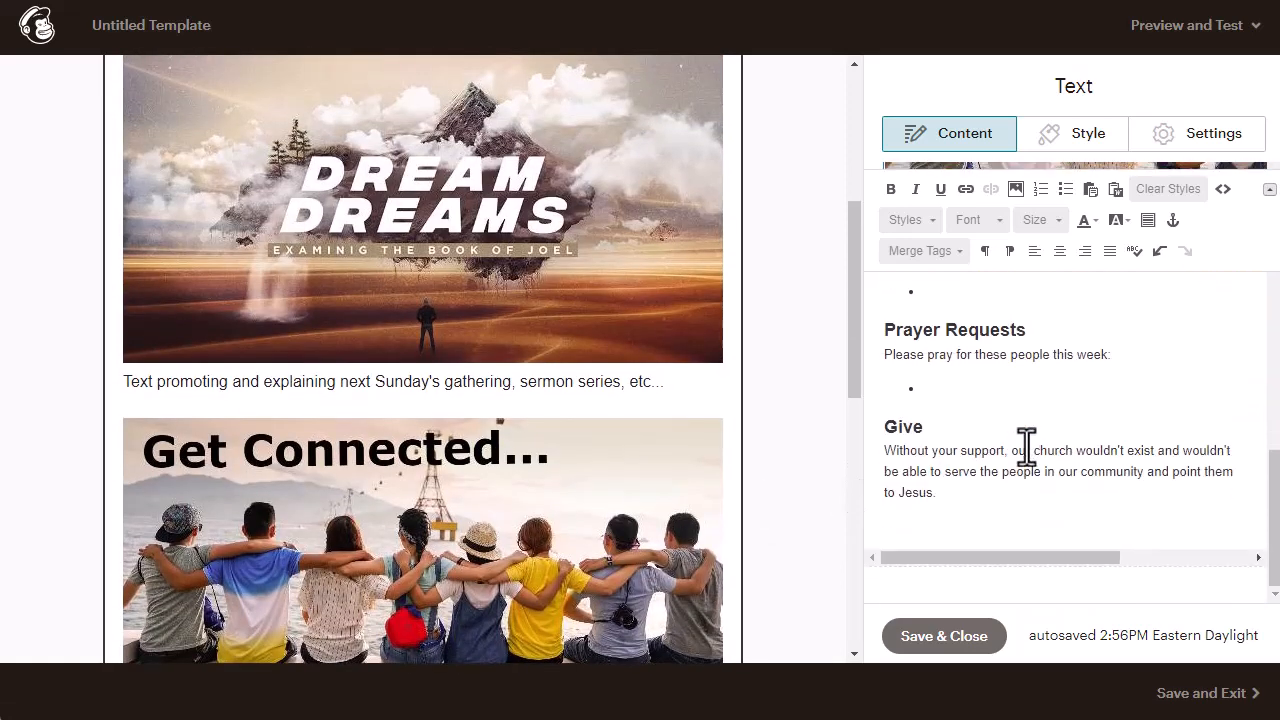
left_click(948, 640)
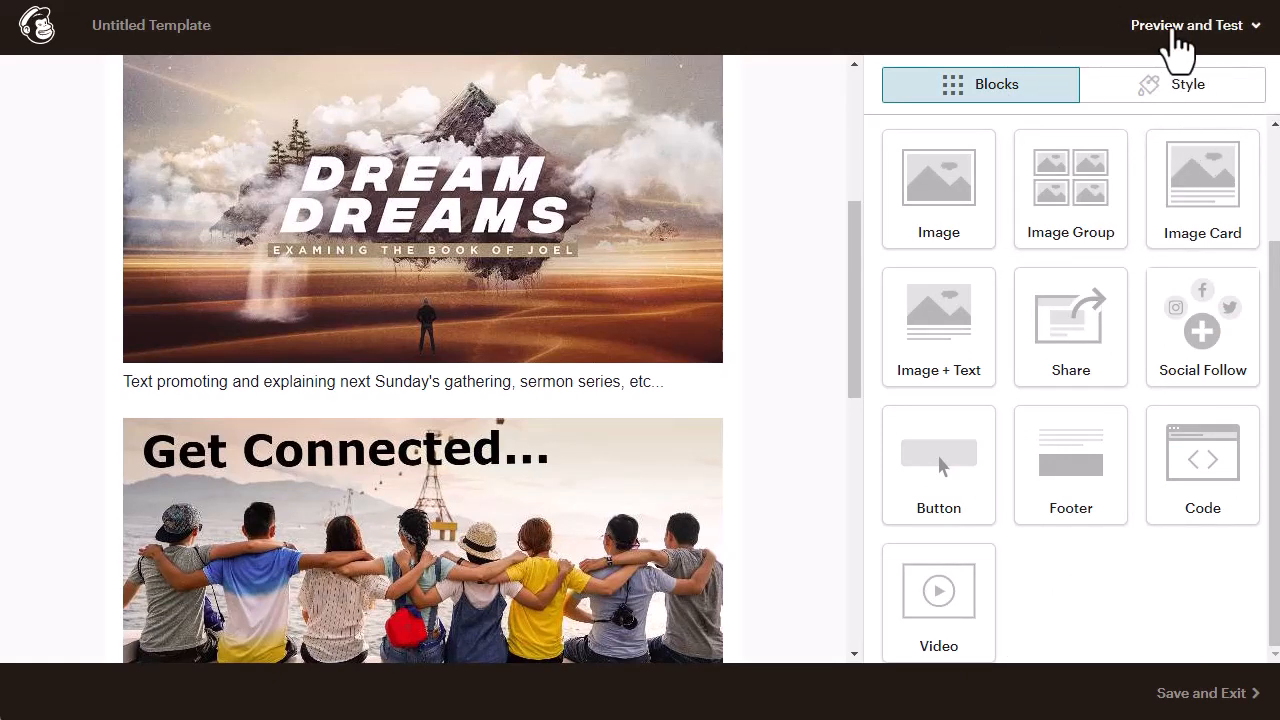
- Examine the newsletter with both linked heading images in preview mode, from the pastor's note to the Give Now! button, and return to the editor
left_click(1176, 28)
left_click(1155, 79)
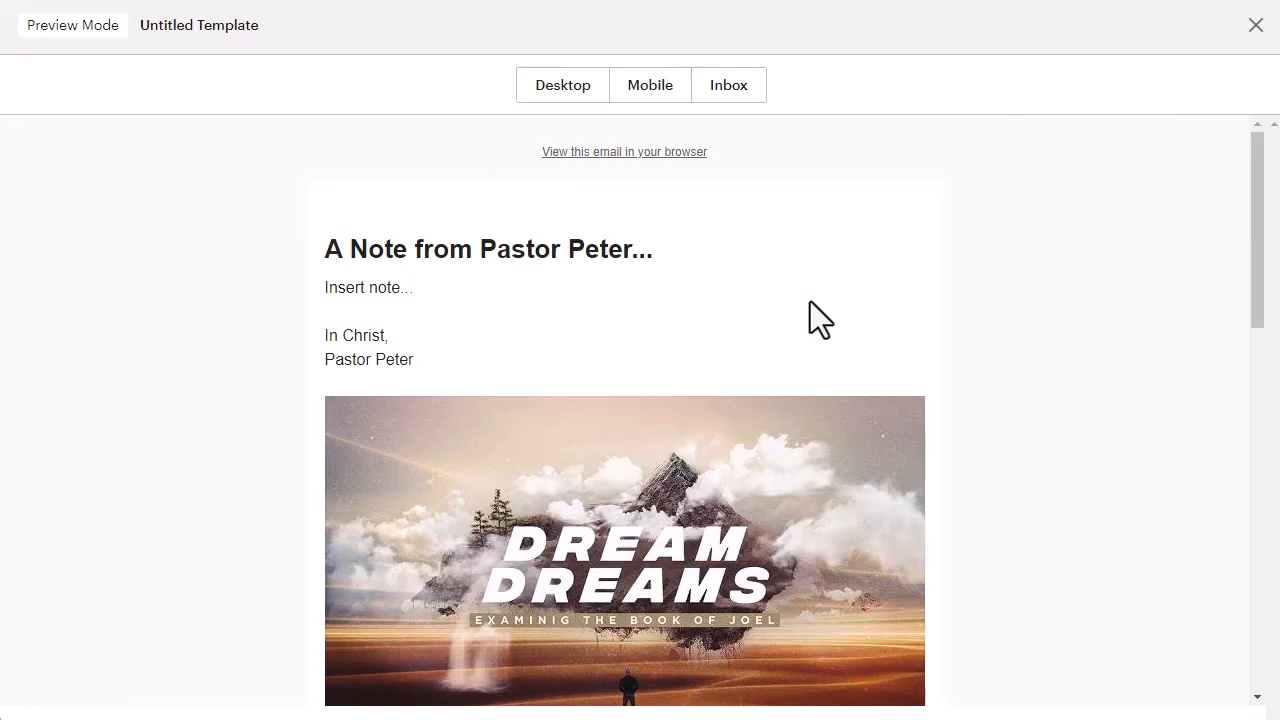
scroll(808, 290, "down", 7)
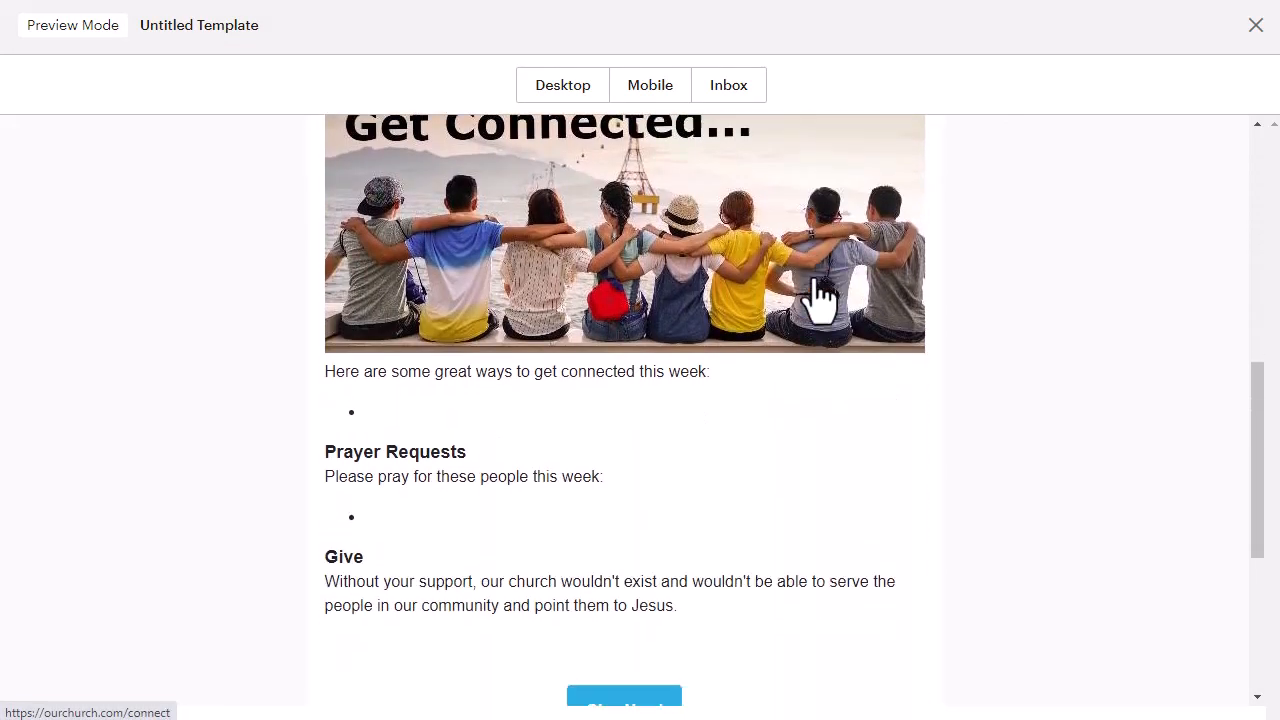
scroll(714, 530, "down", 2)
scroll(777, 520, "up", 3)
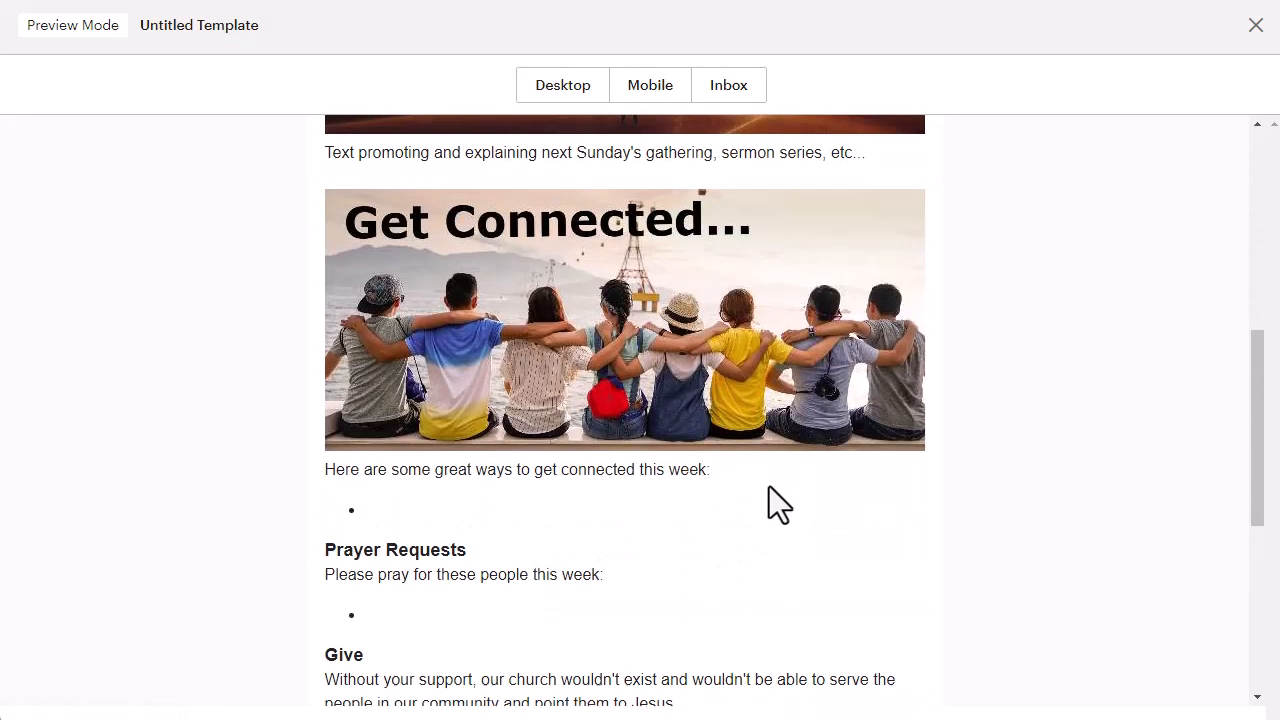
scroll(768, 495, "up", 5)
scroll(720, 430, "down", 3)
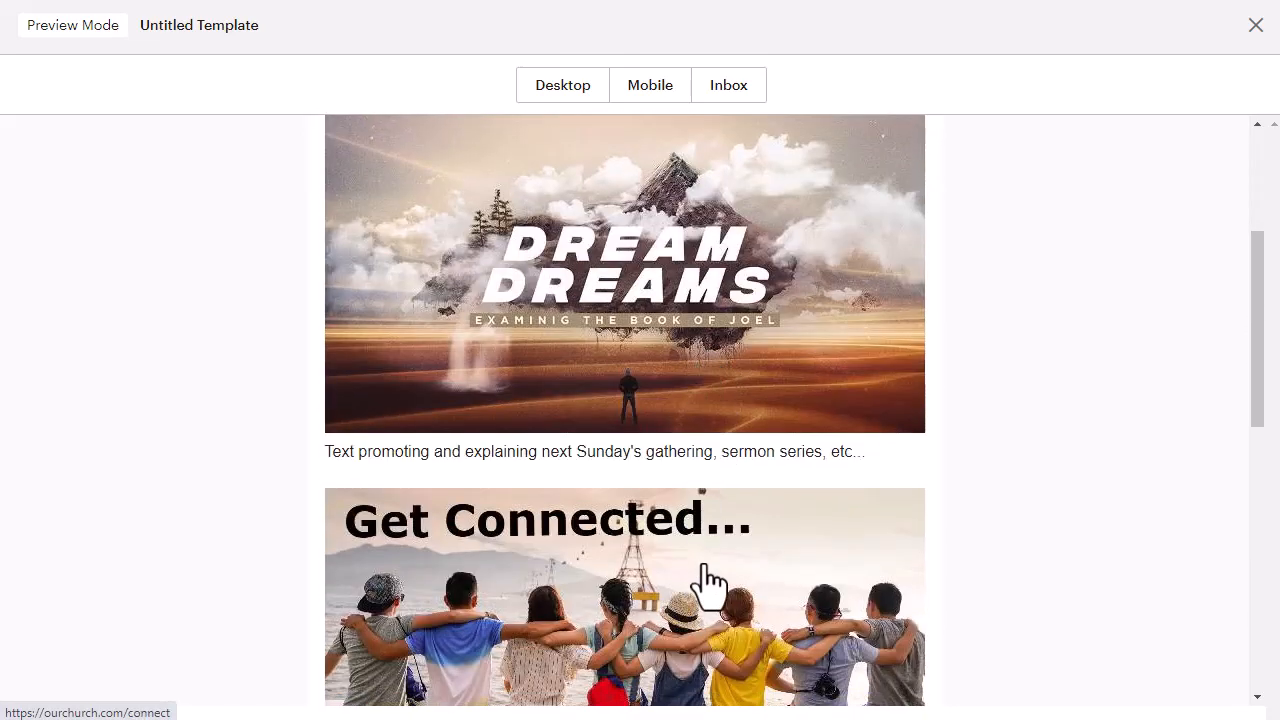
scroll(710, 580, "down", 4)
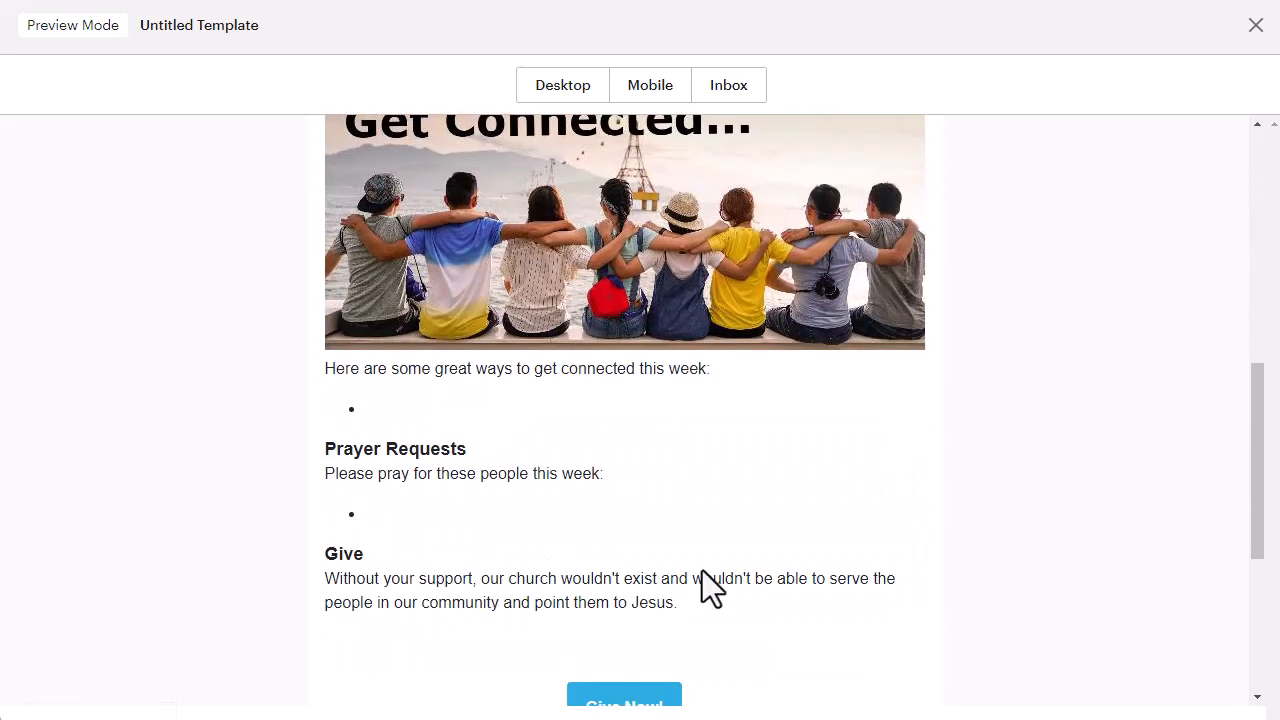
scroll(766, 543, "down", 2)
scroll(775, 540, "up", 5)
scroll(772, 540, "up", 5)
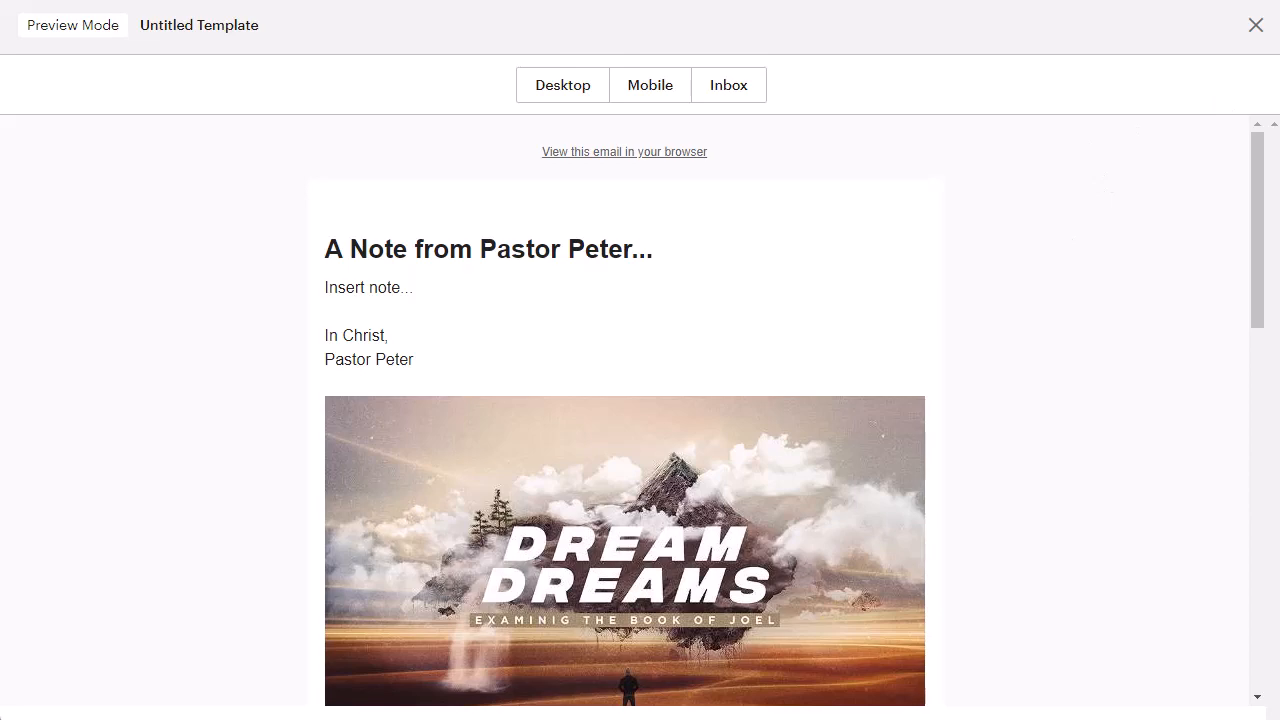
left_click(1256, 25)
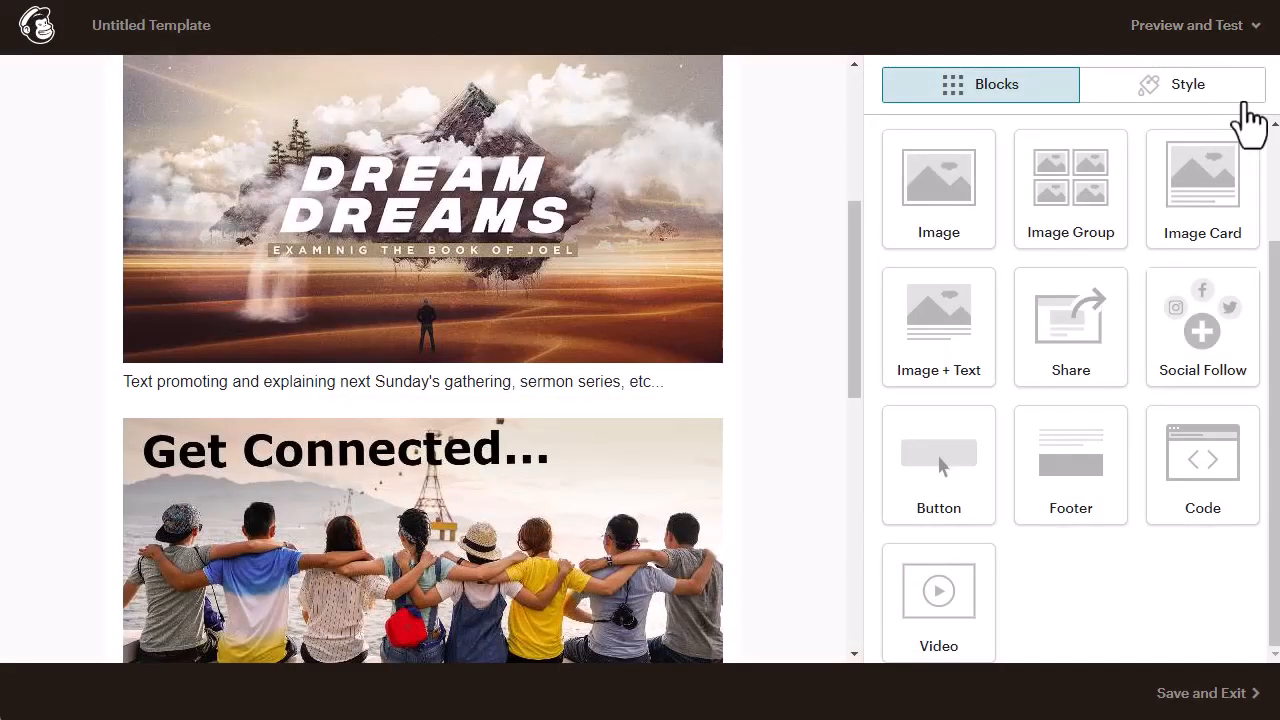
- Save the template under the name "Weekly News" and exit the template editor
scroll(800, 325, "down", 4)
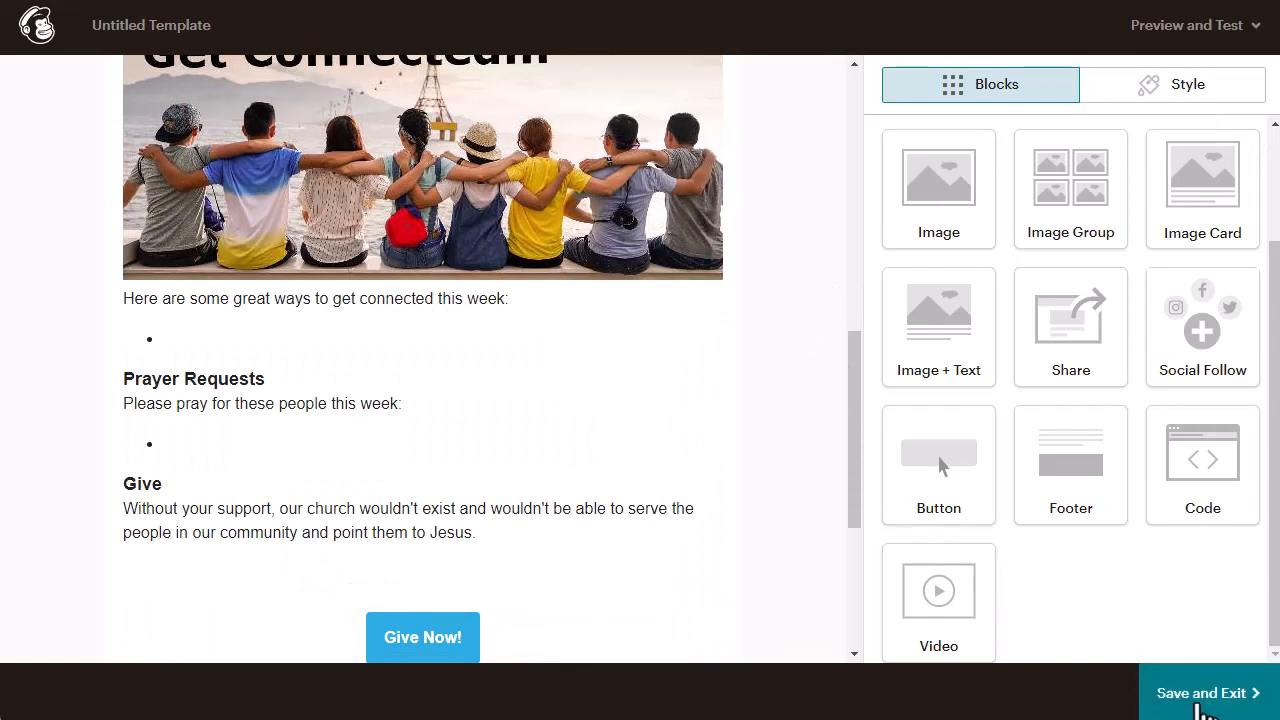
left_click(1200, 708)
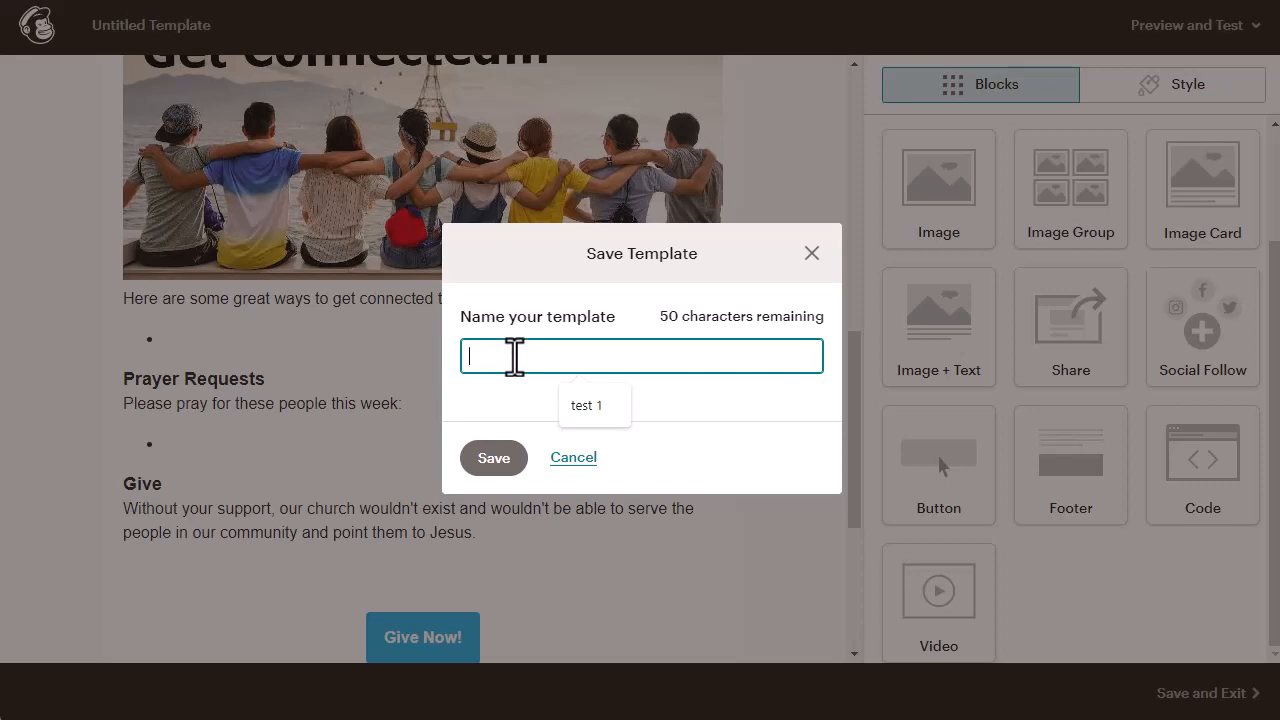
type("we")
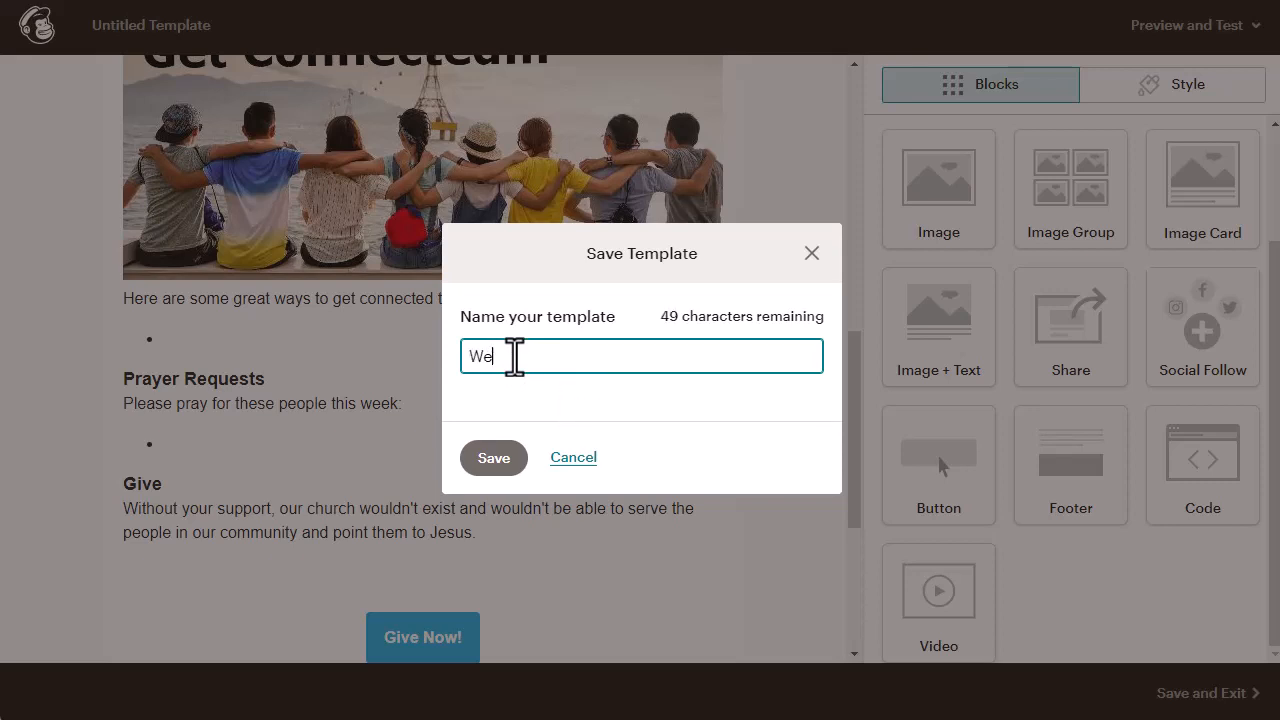
type("ekly News")
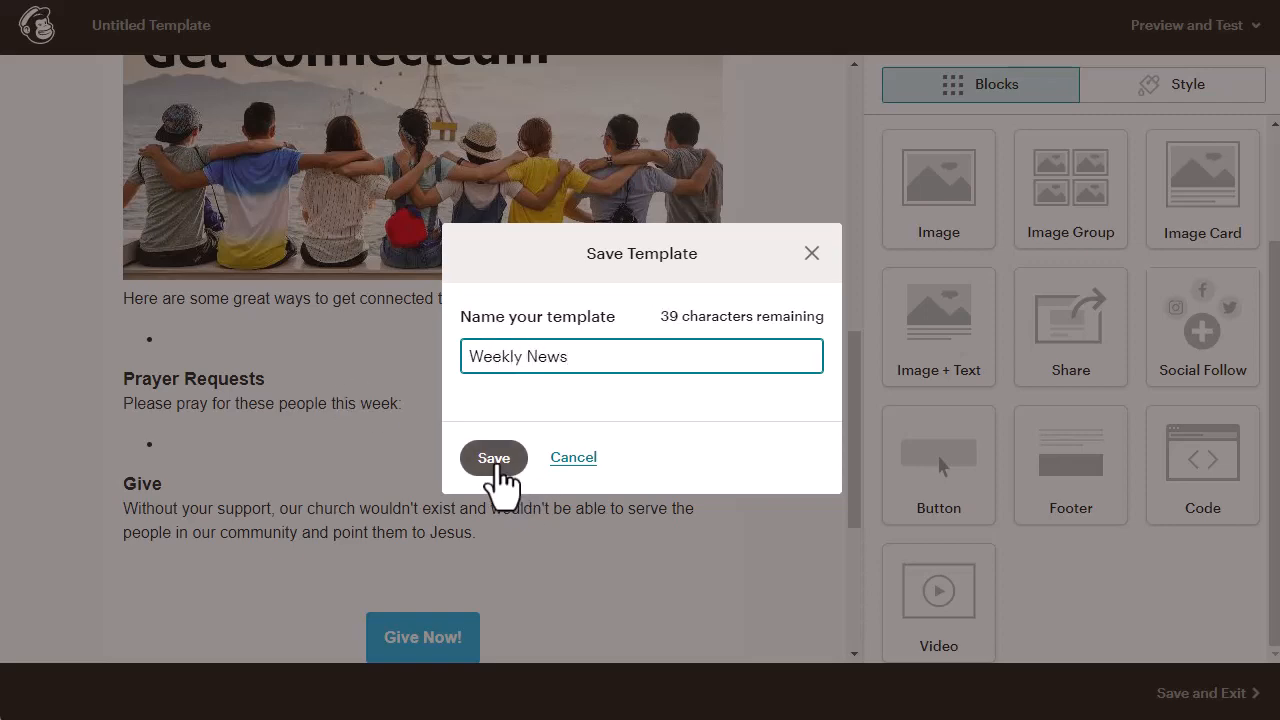
left_click(492, 464)
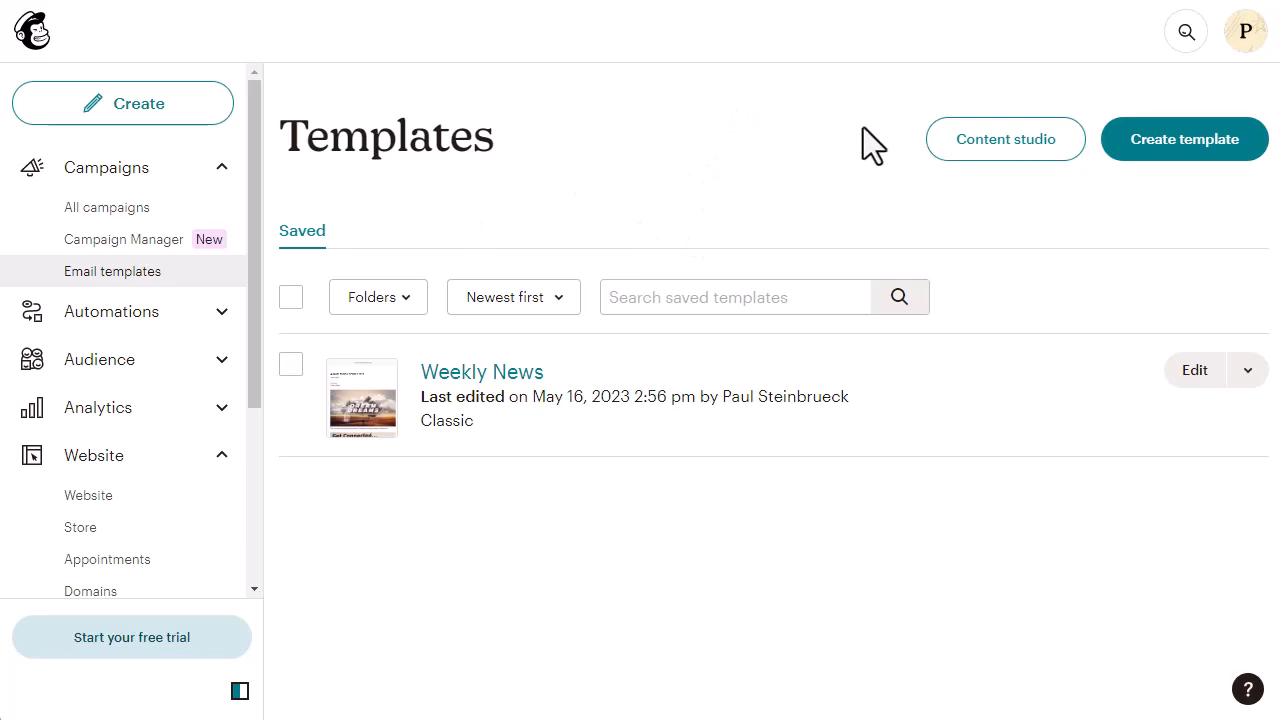
- Open the list of saved email templates and create a campaign from the Weekly News template
left_click(219, 169)
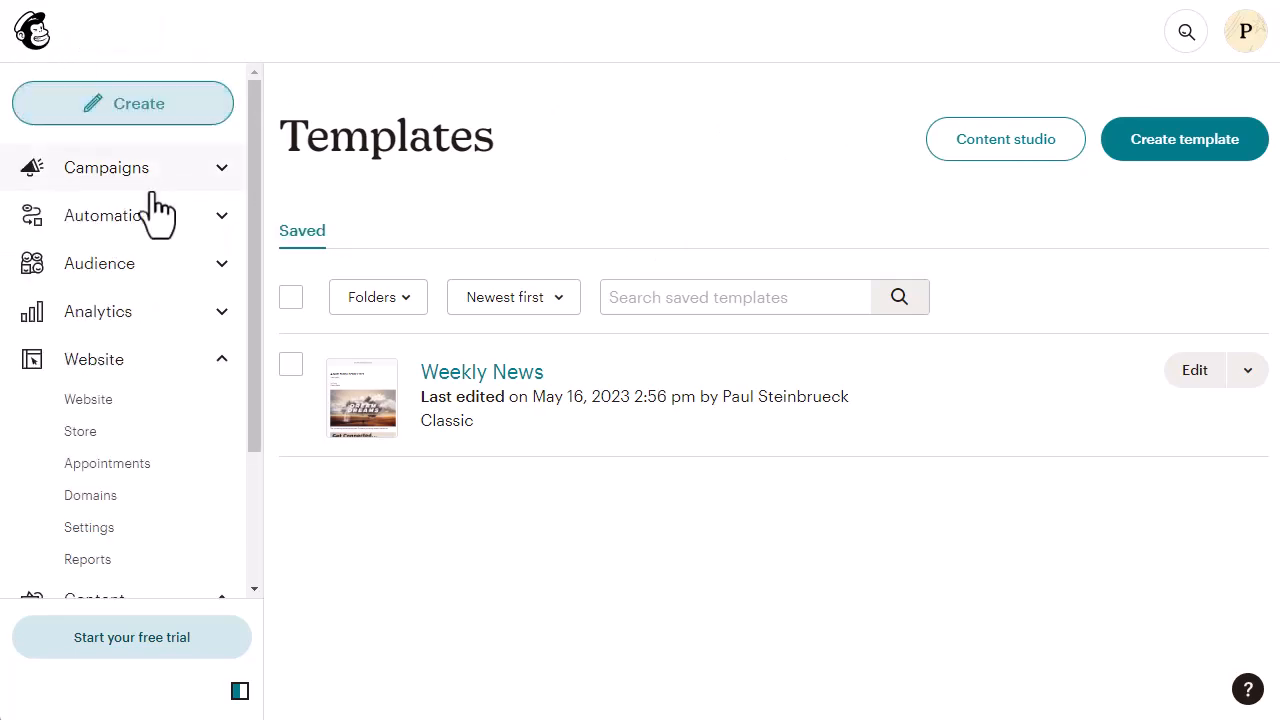
left_click(224, 190)
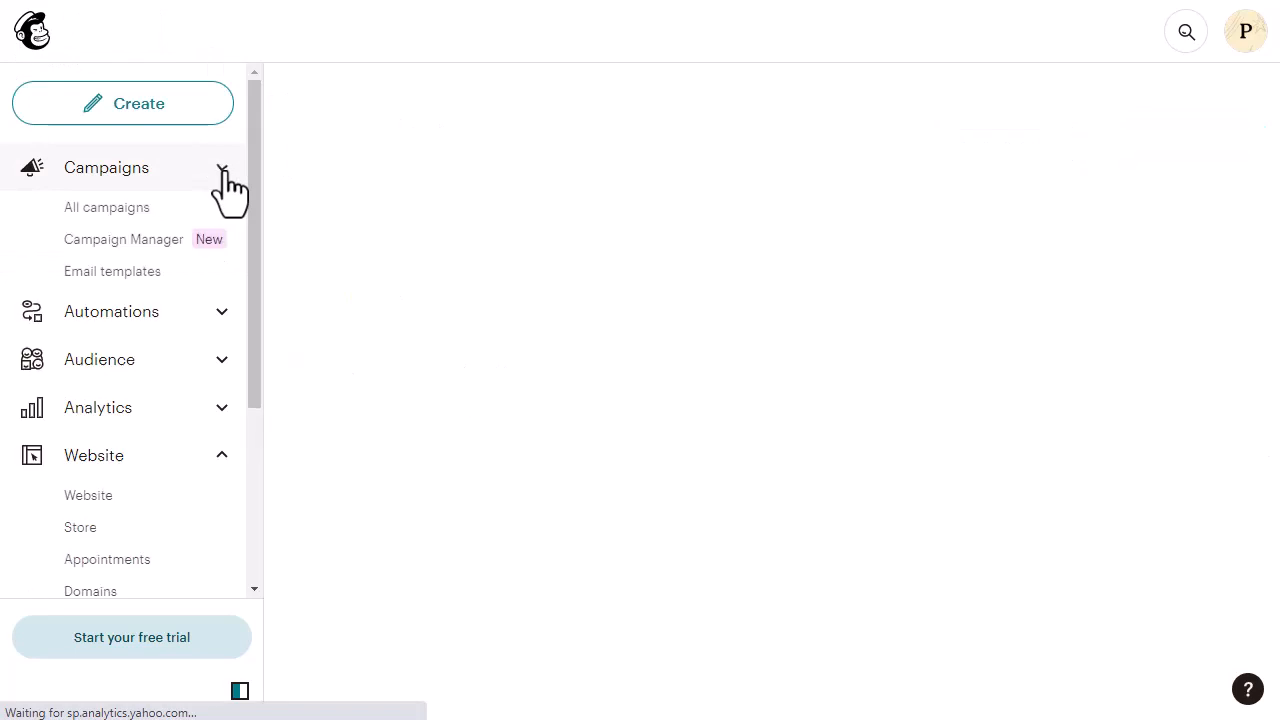
left_click(113, 287)
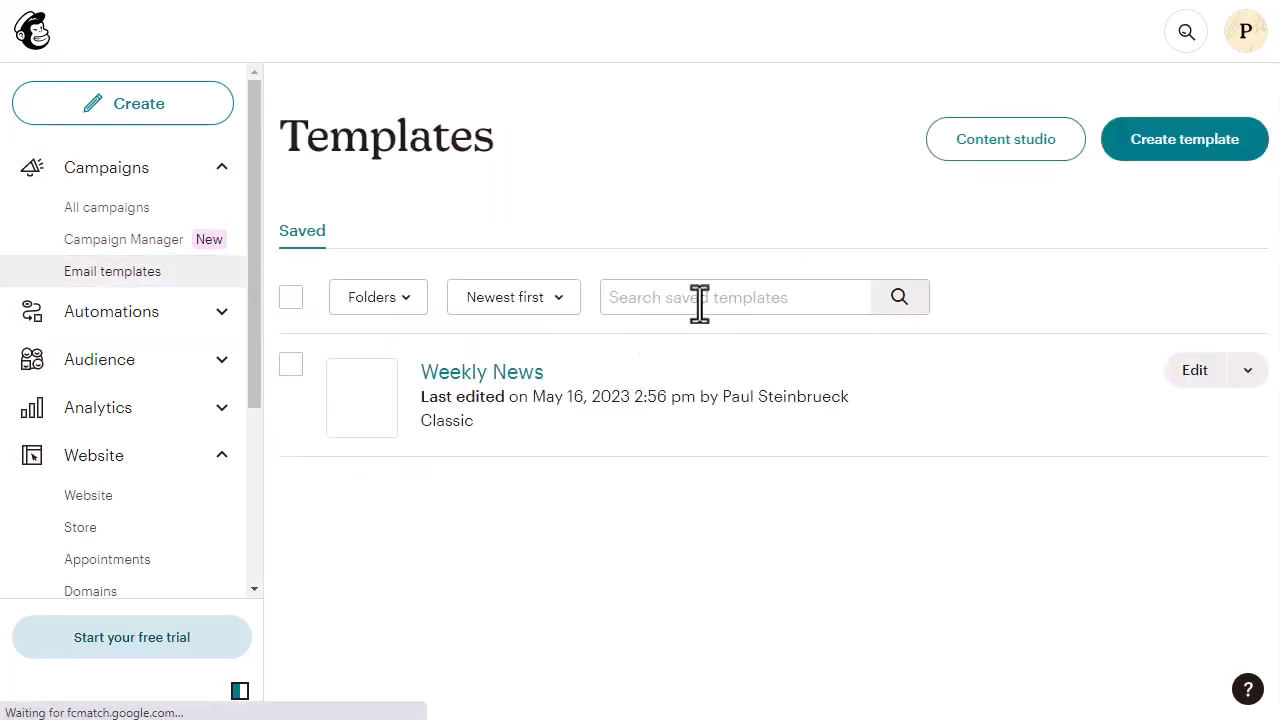
left_click(1248, 372)
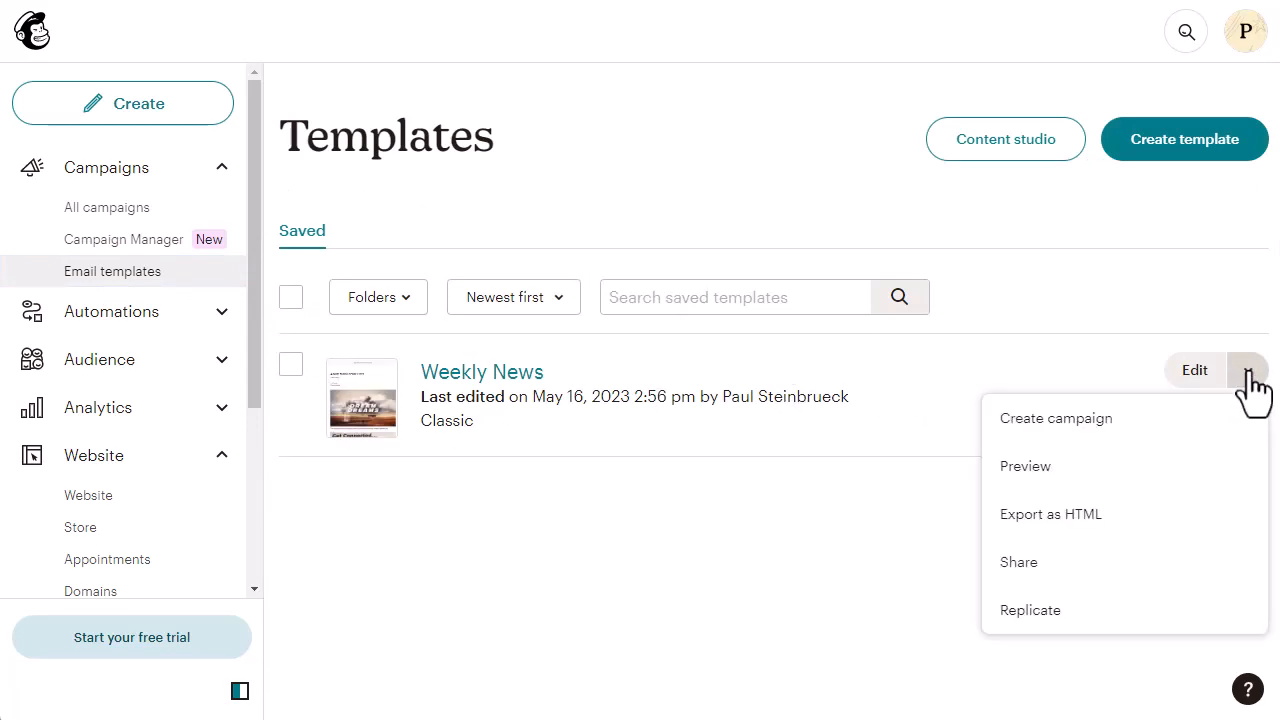
left_click(1085, 428)
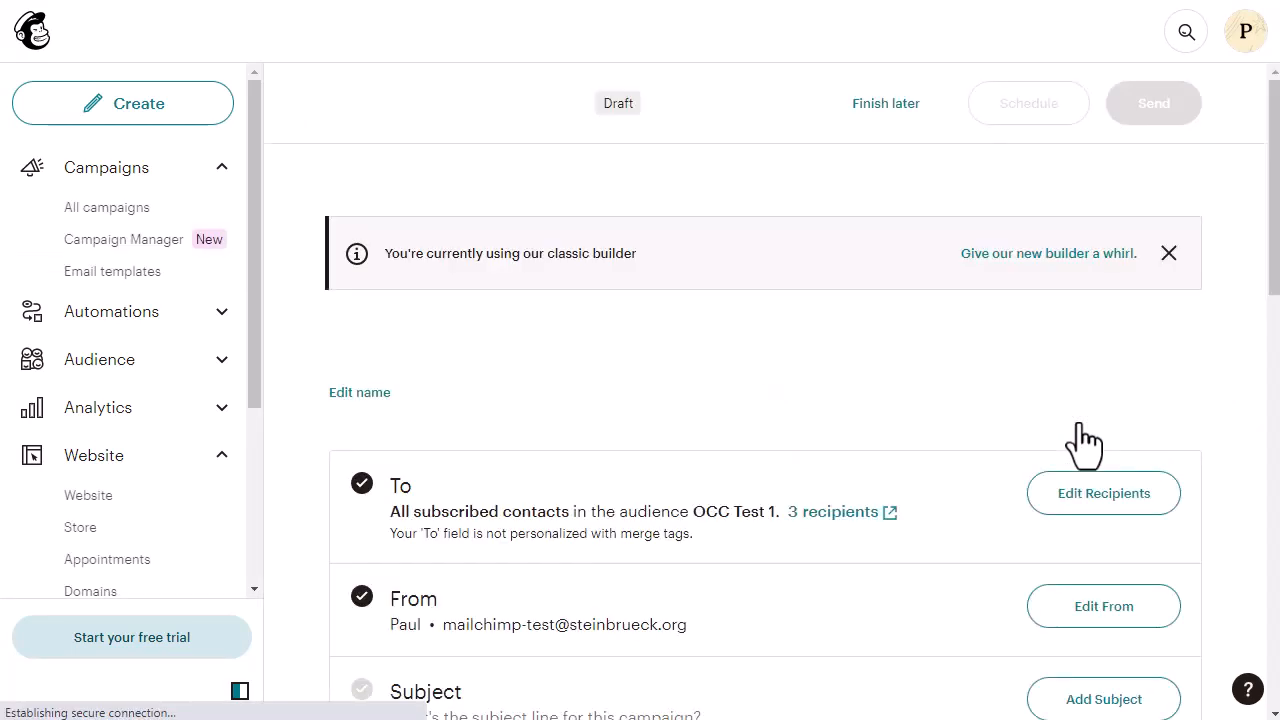
- Open the new campaign's content design and its main text block for editing
scroll(922, 355, "down", 3)
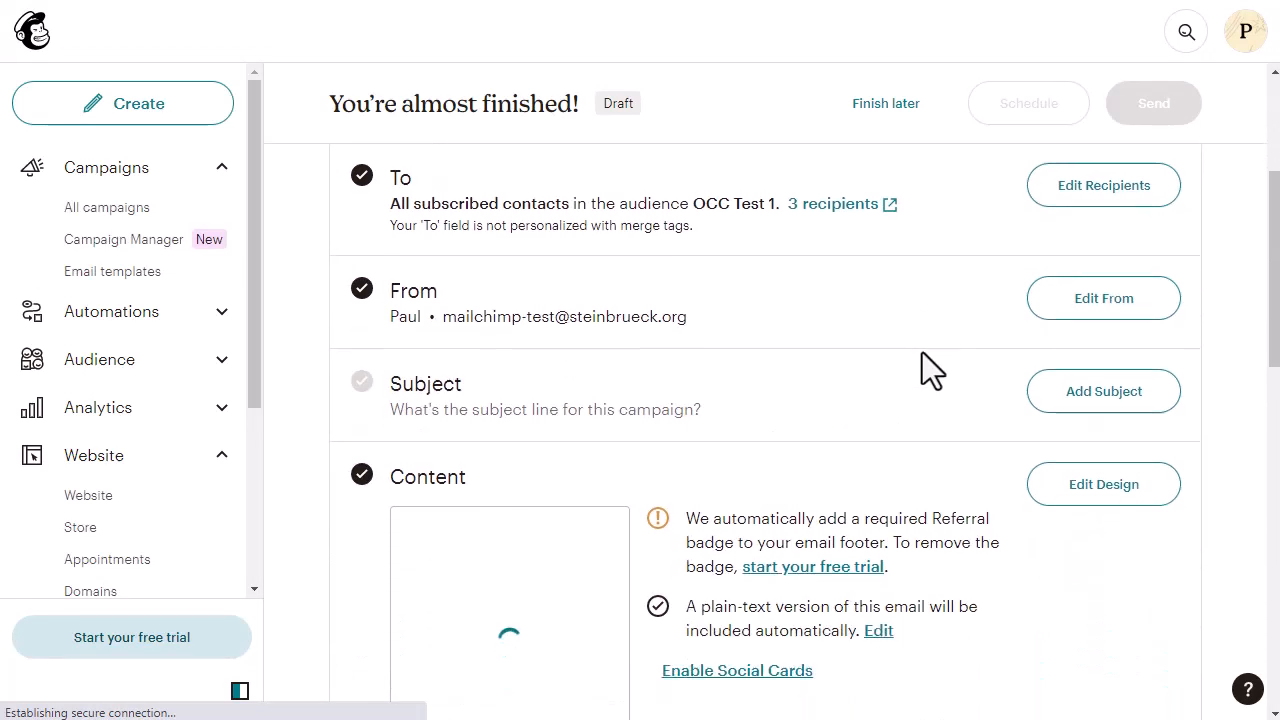
scroll(922, 352, "down", 2)
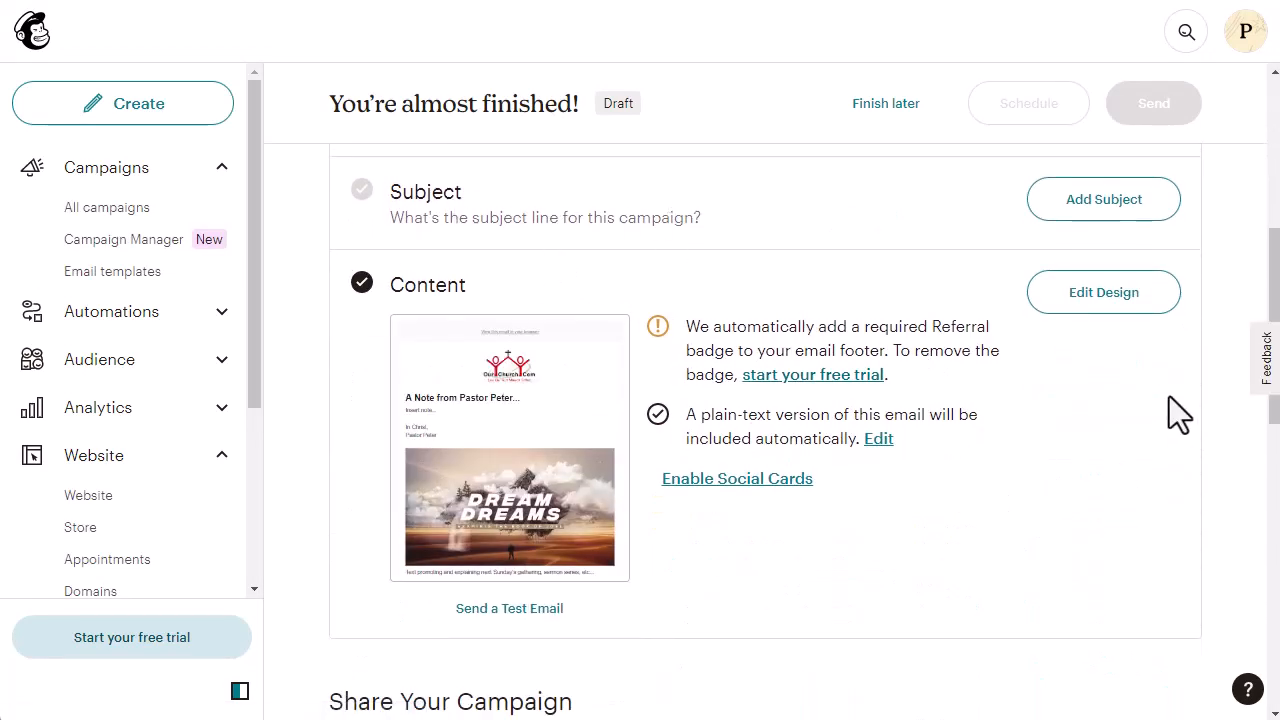
left_click(1105, 298)
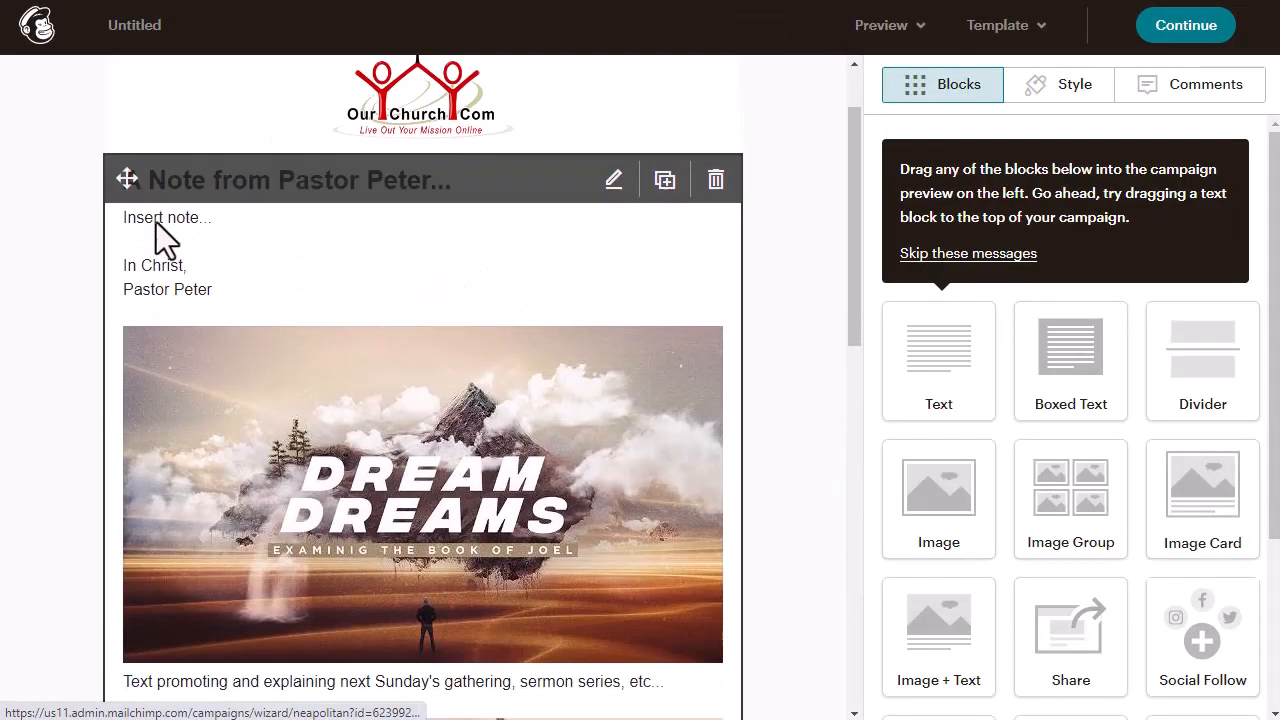
left_click(455, 278)
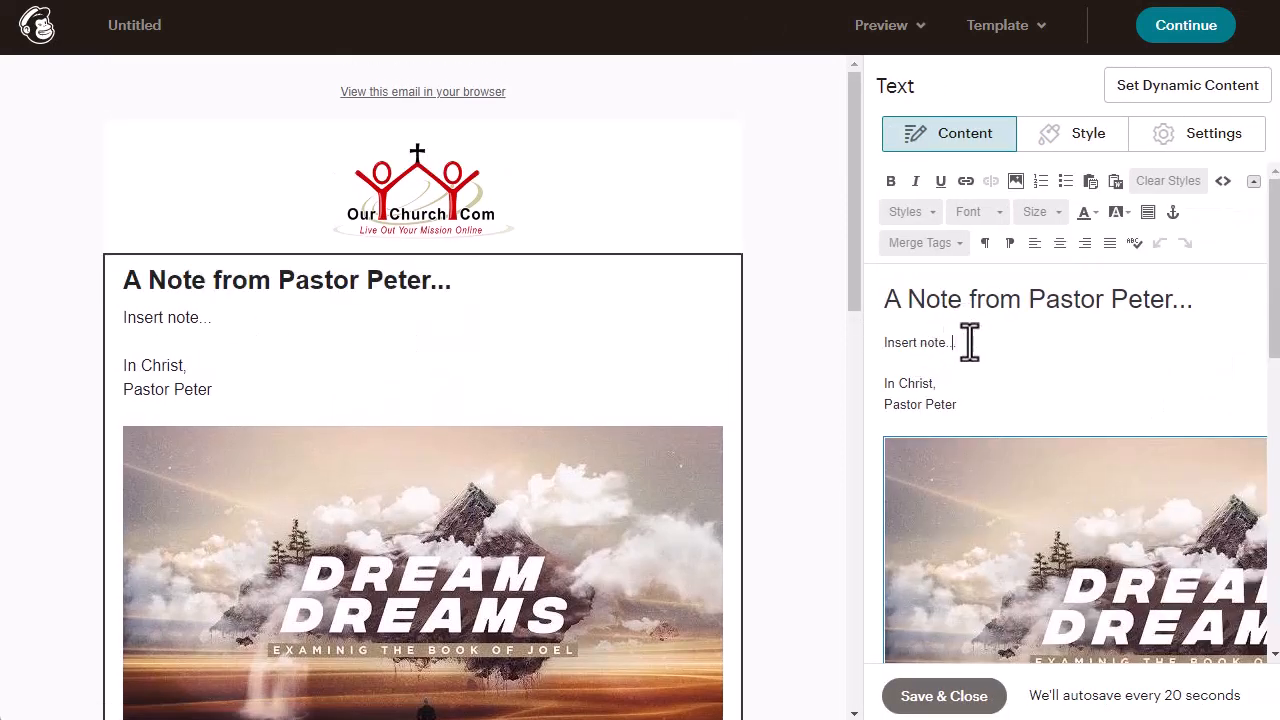
- Select the "Insert note..." placeholder and look through the text block's remaining sections that need weekly content
left_click_drag(971, 343, 885, 344)
scroll(1020, 346, "down", 4)
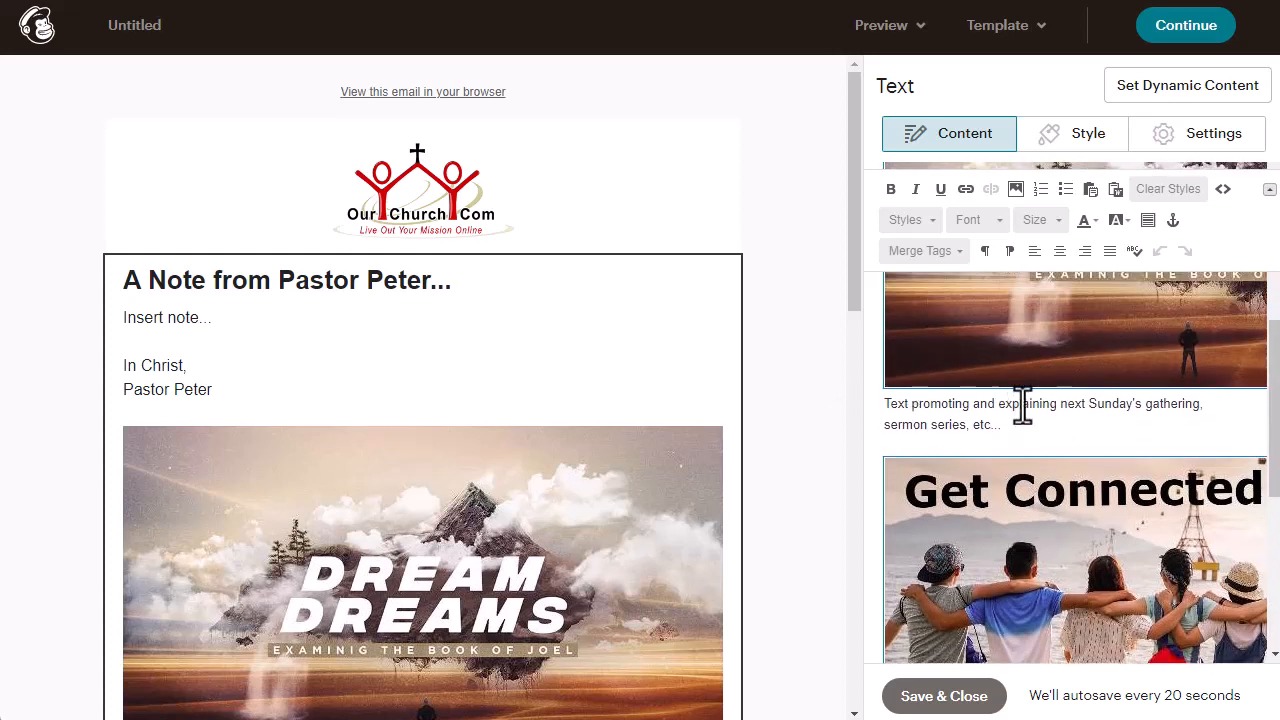
scroll(1017, 406, "down", 3)
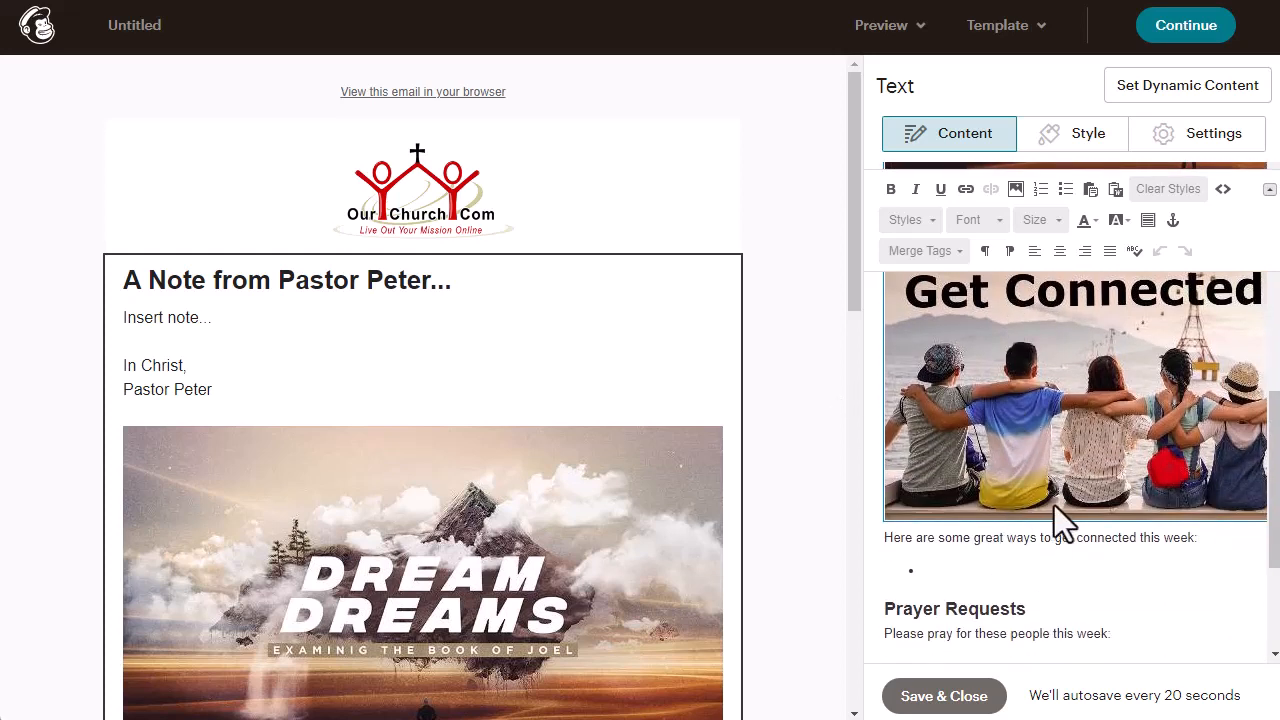